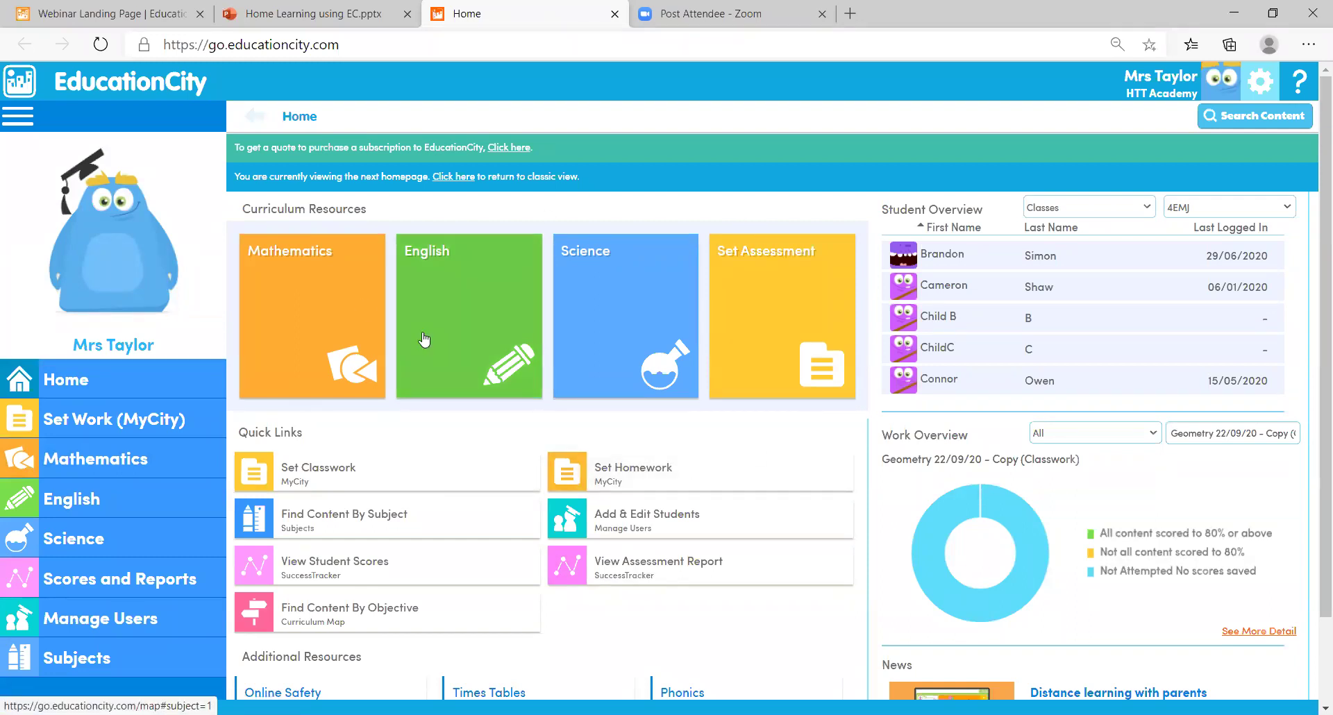
Switch the homepage to the classic view and return it to the new view
left_click(458, 181)
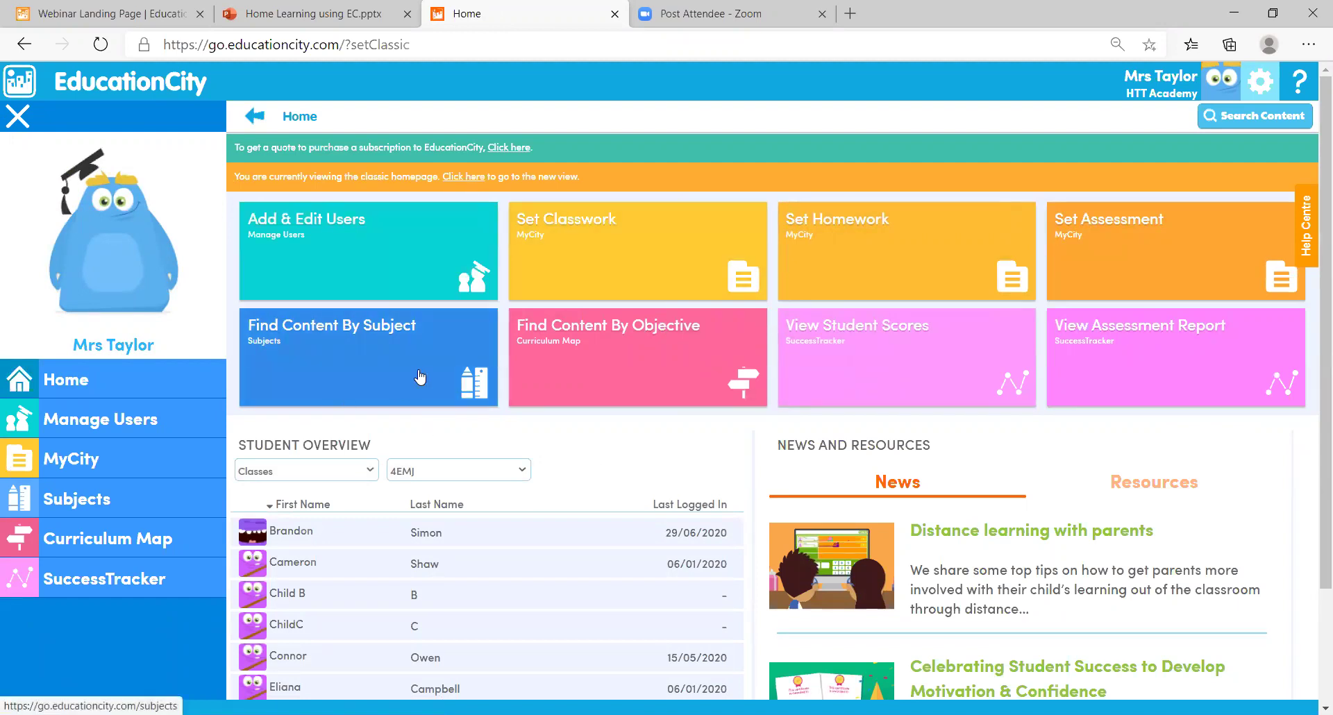
left_click(467, 179)
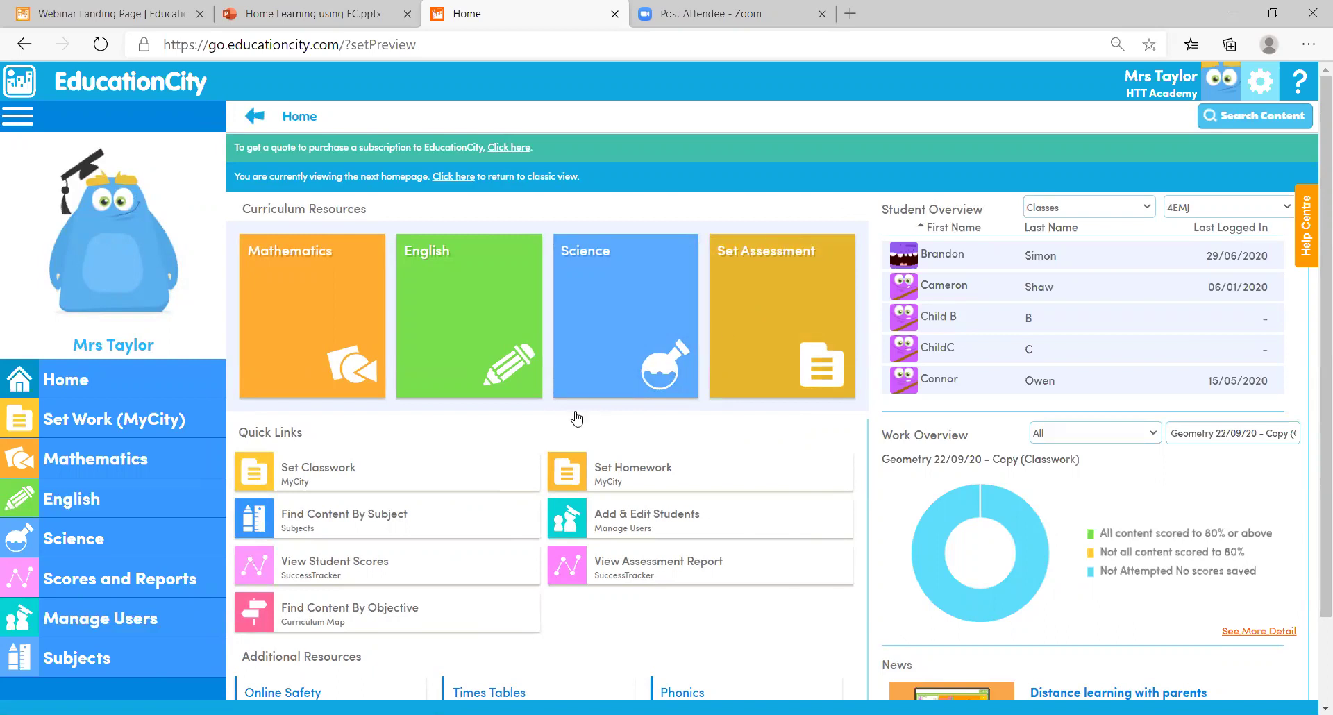
Open user management and look through the teachers, administrators and groups lists
left_click(576, 533)
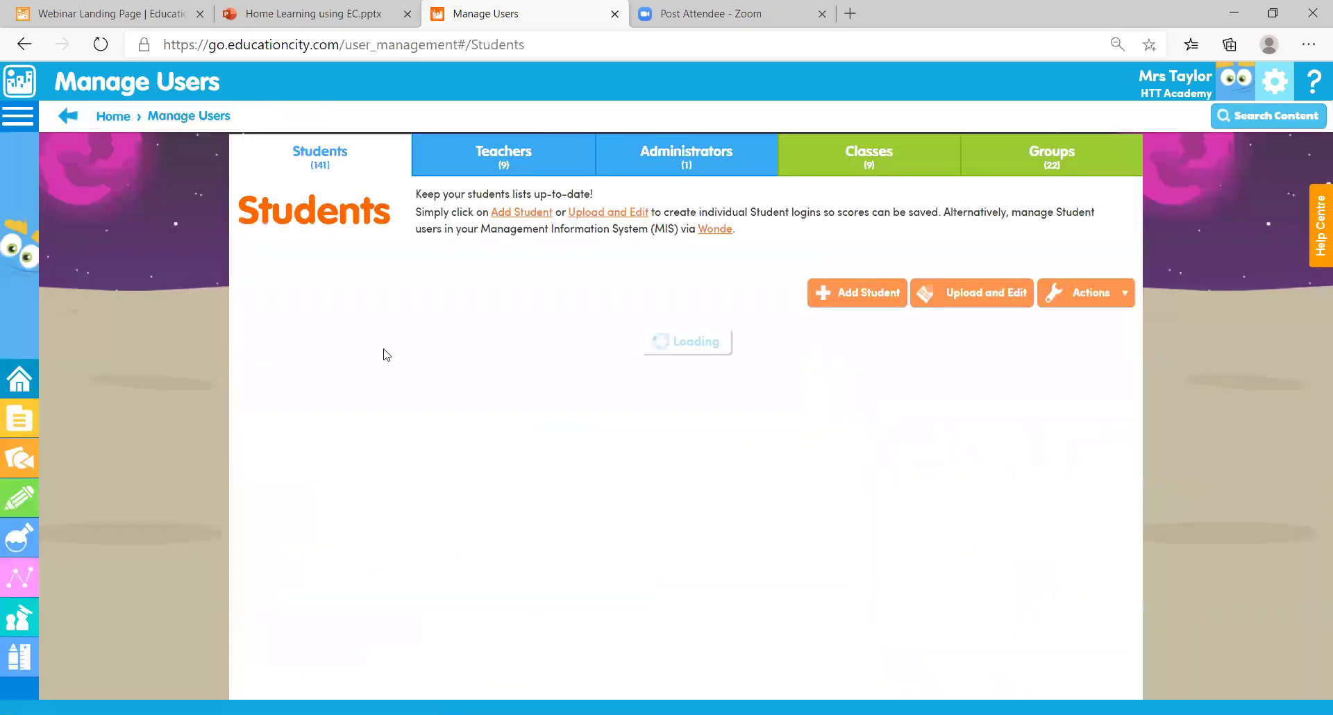
left_click(541, 160)
left_click(660, 169)
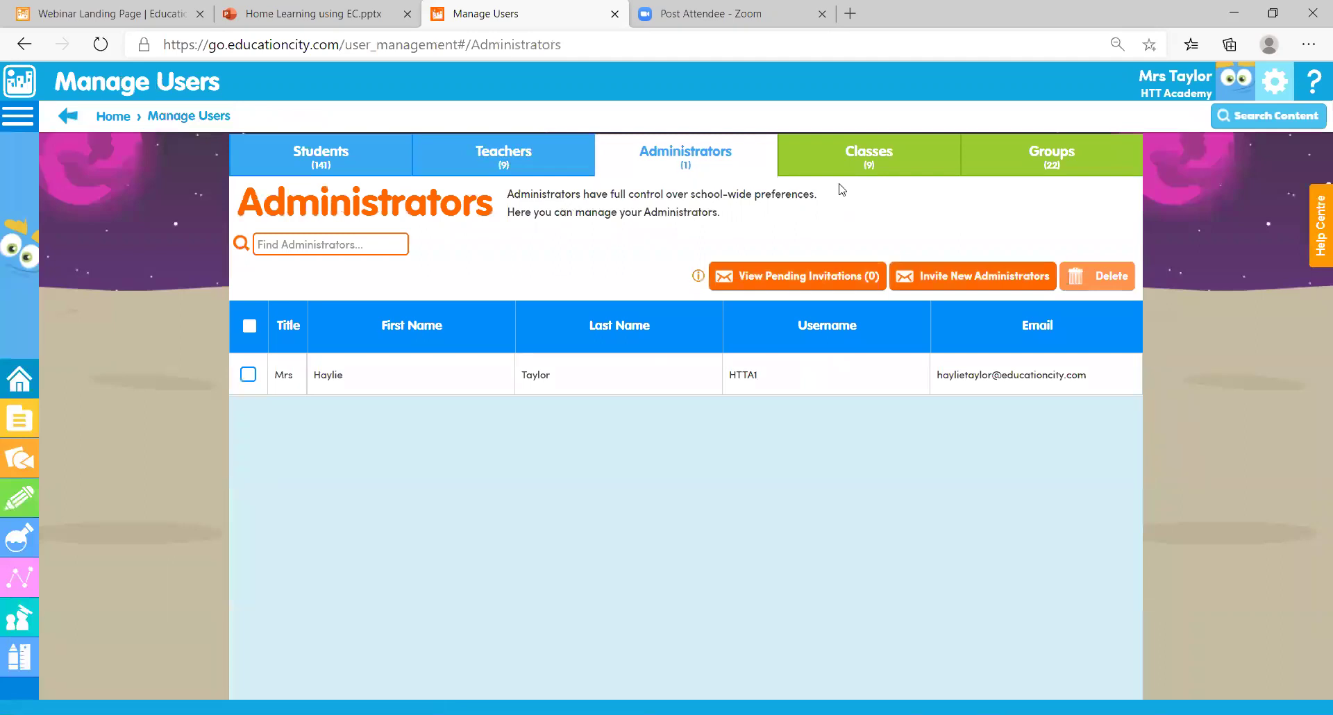
left_click(1030, 168)
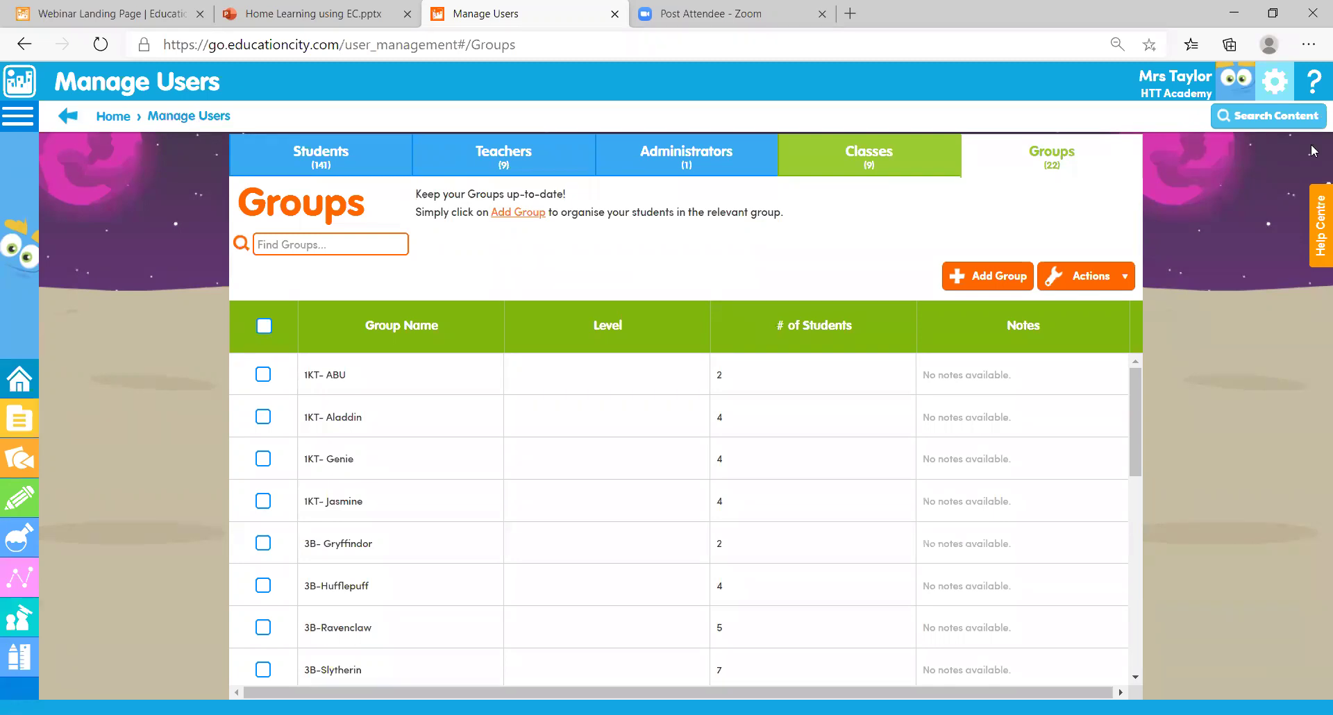
left_click_drag(1140, 422, 1168, 650)
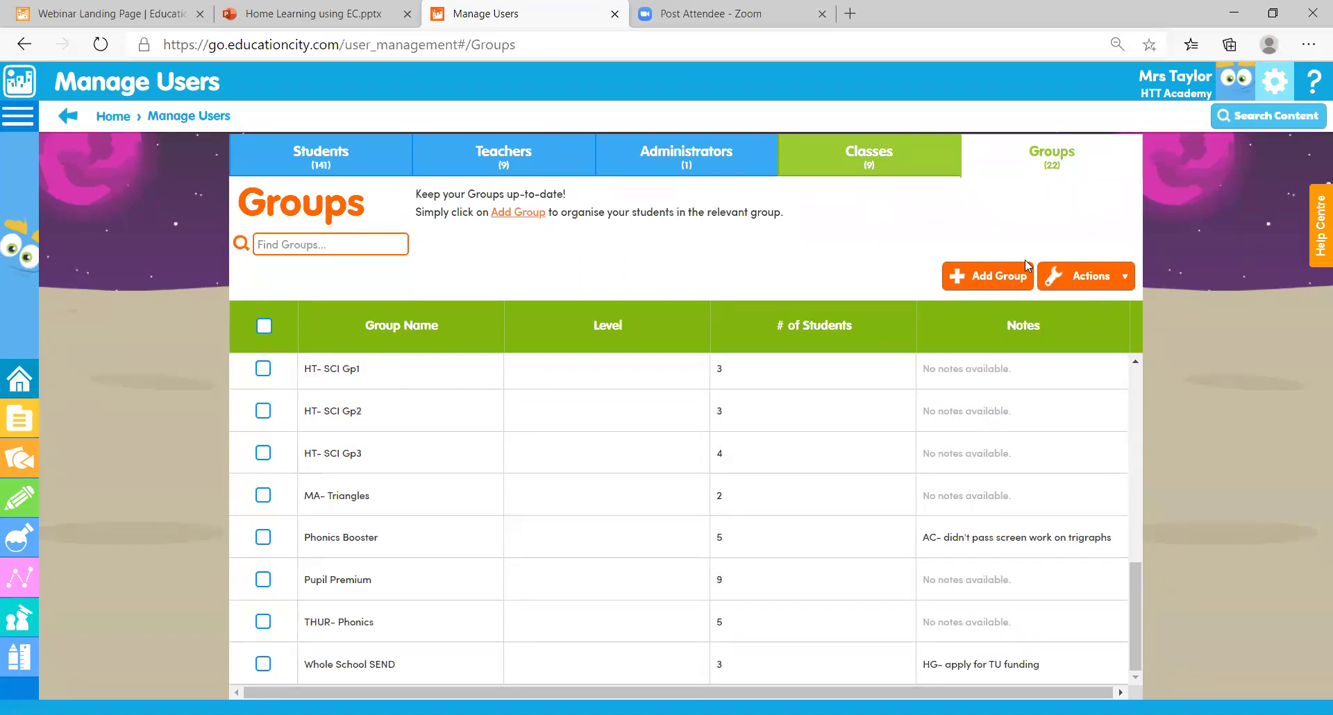
Start a new student group and name it "HT- Tues Phonics"
left_click(987, 282)
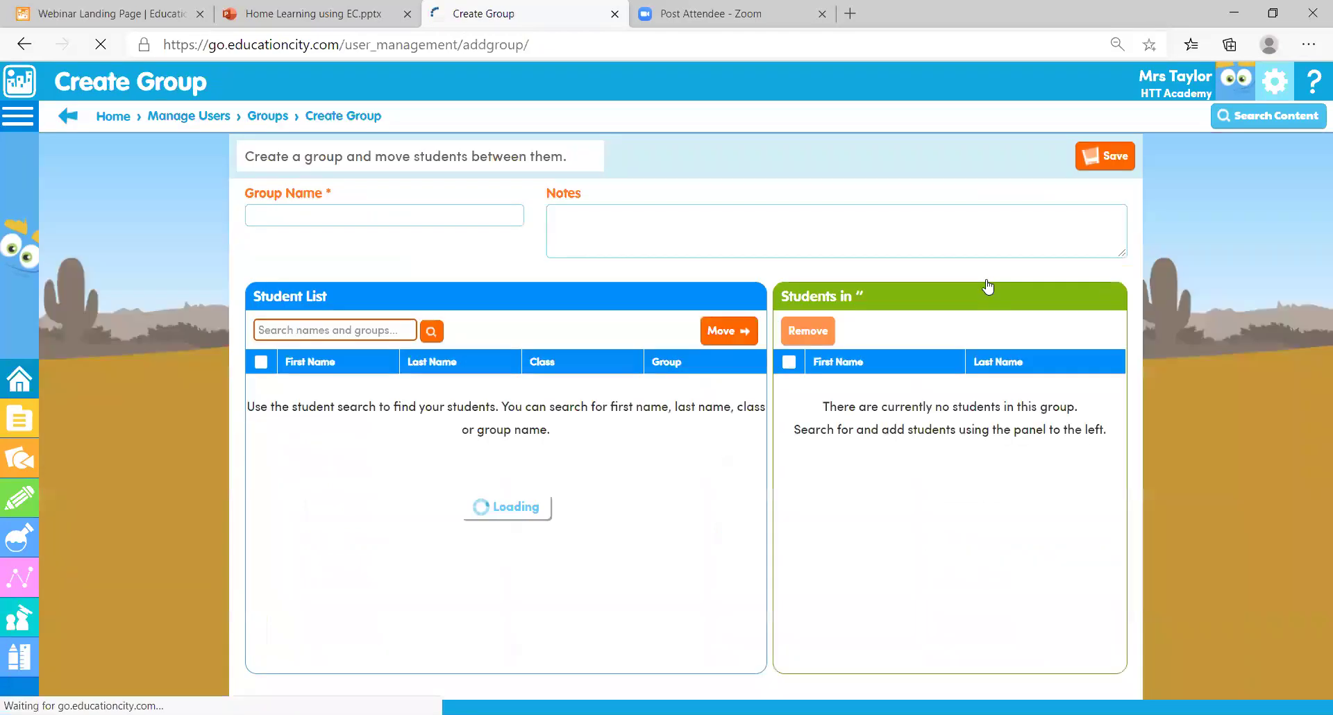
left_click(360, 216)
type("HT")
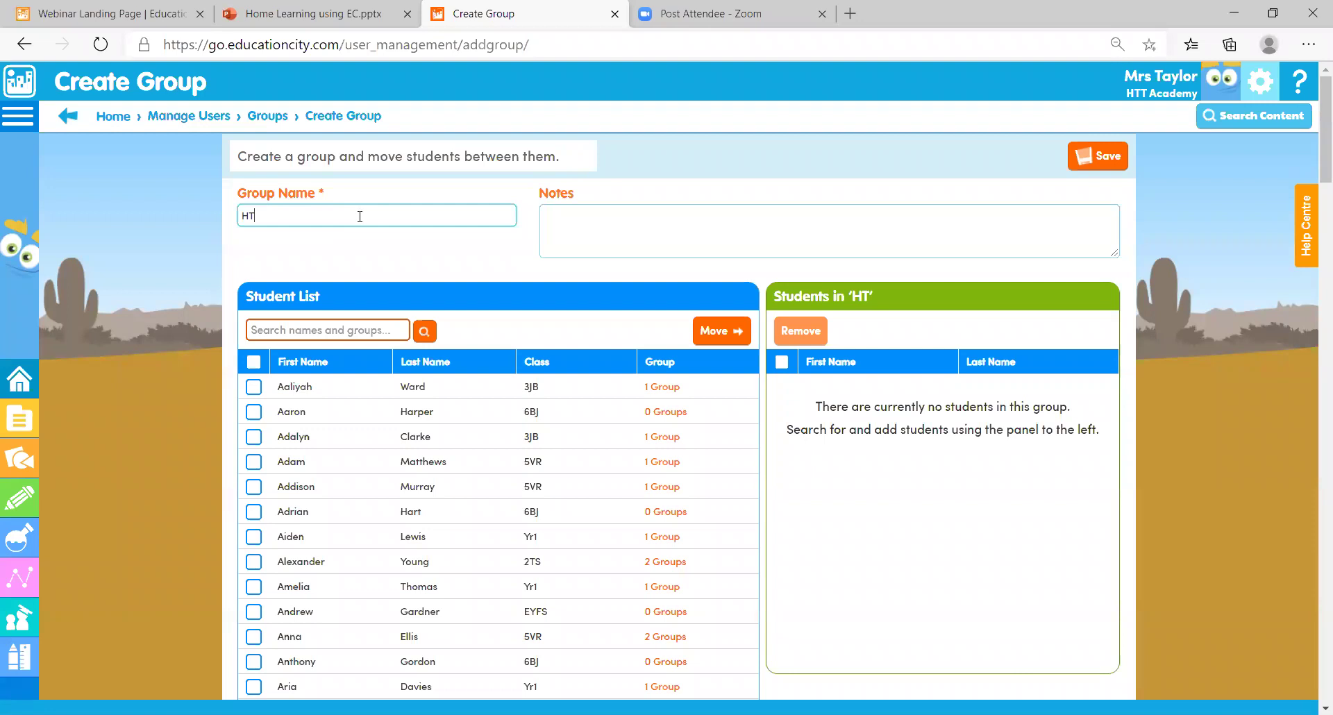
type("- Tues Phonics")
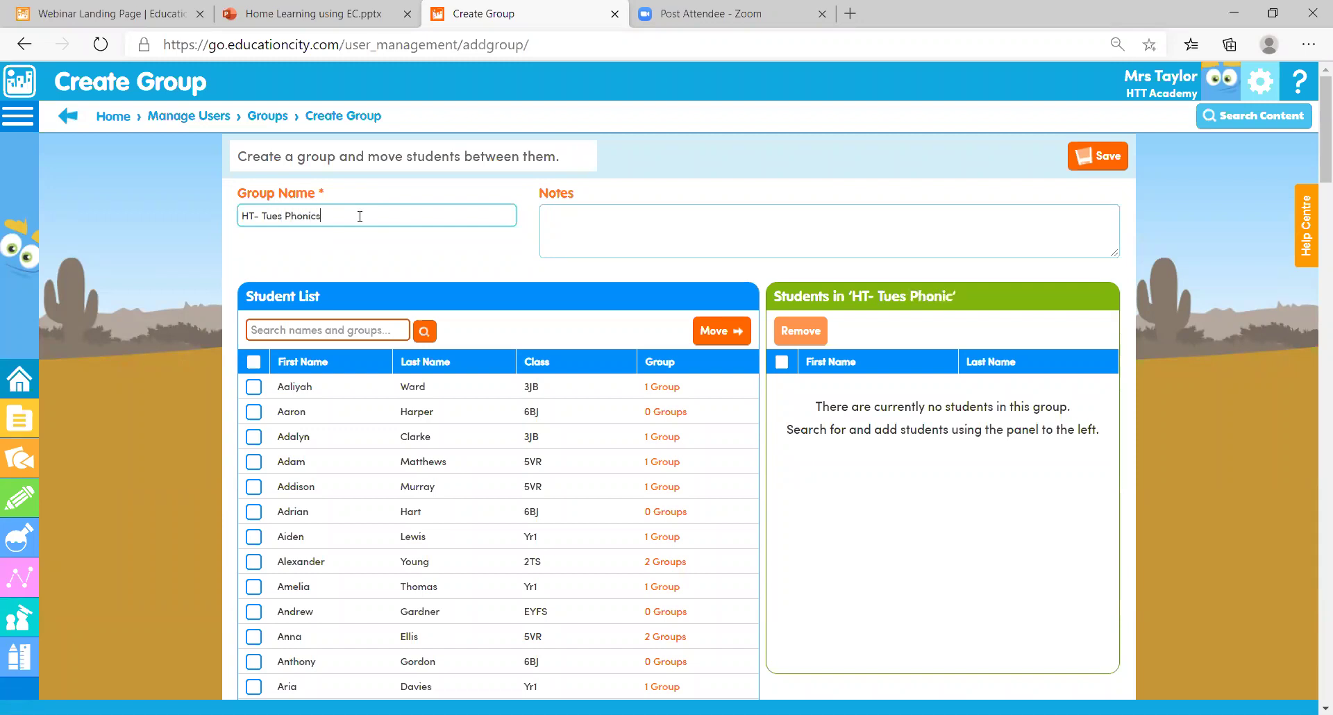
left_click(578, 220)
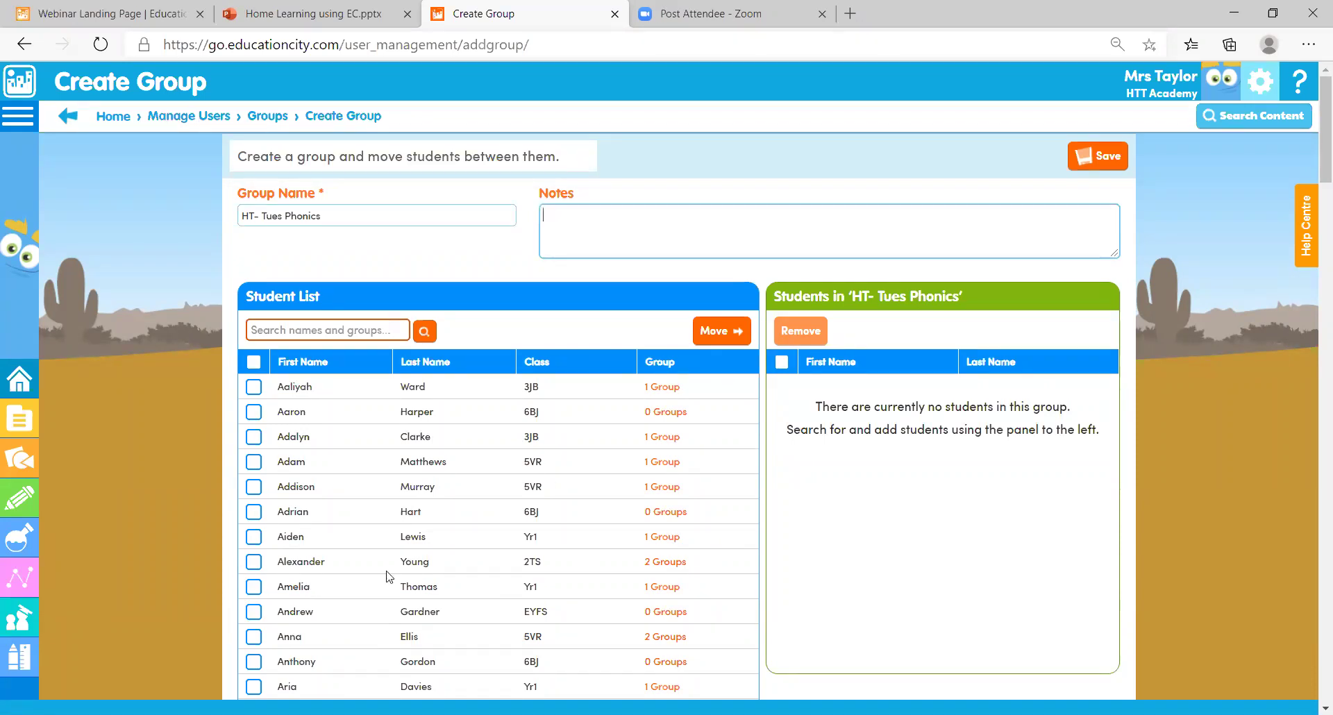
Search the student list for Yr1 and move the fifth, seventh and tenth listed students into the group
left_click(287, 338)
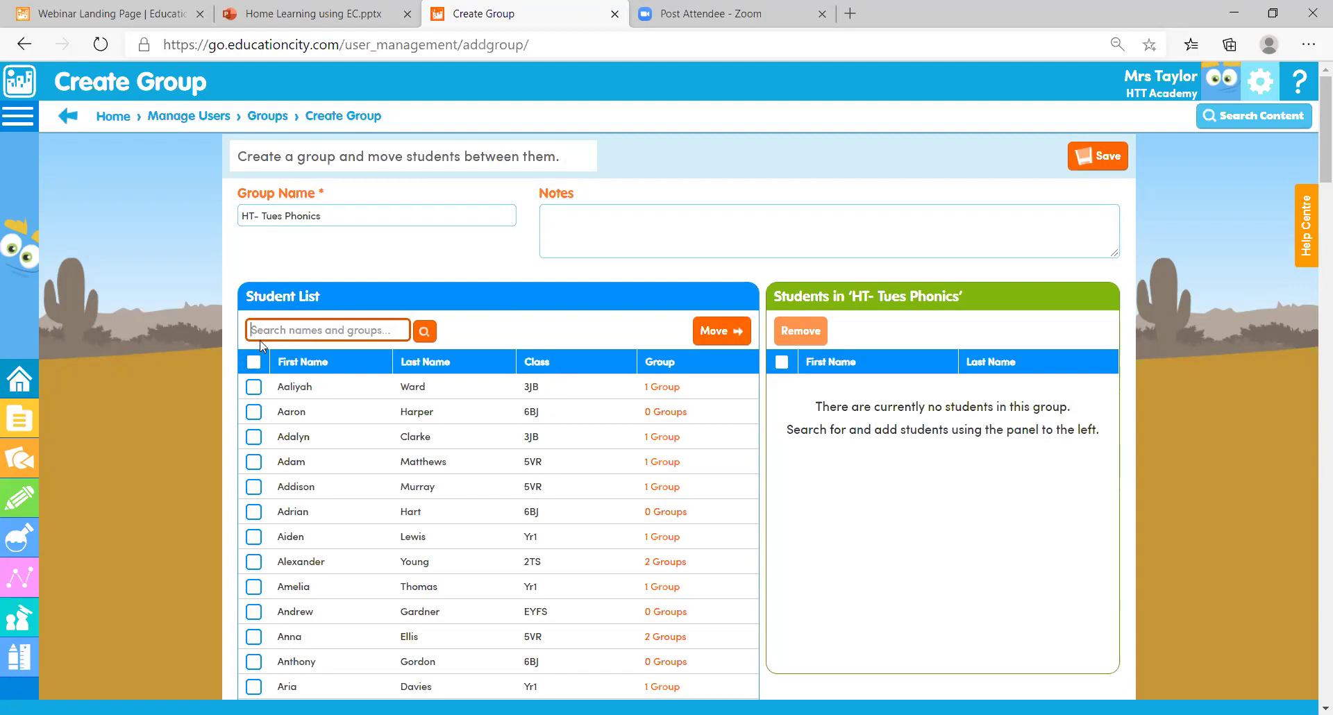
type("Yr1")
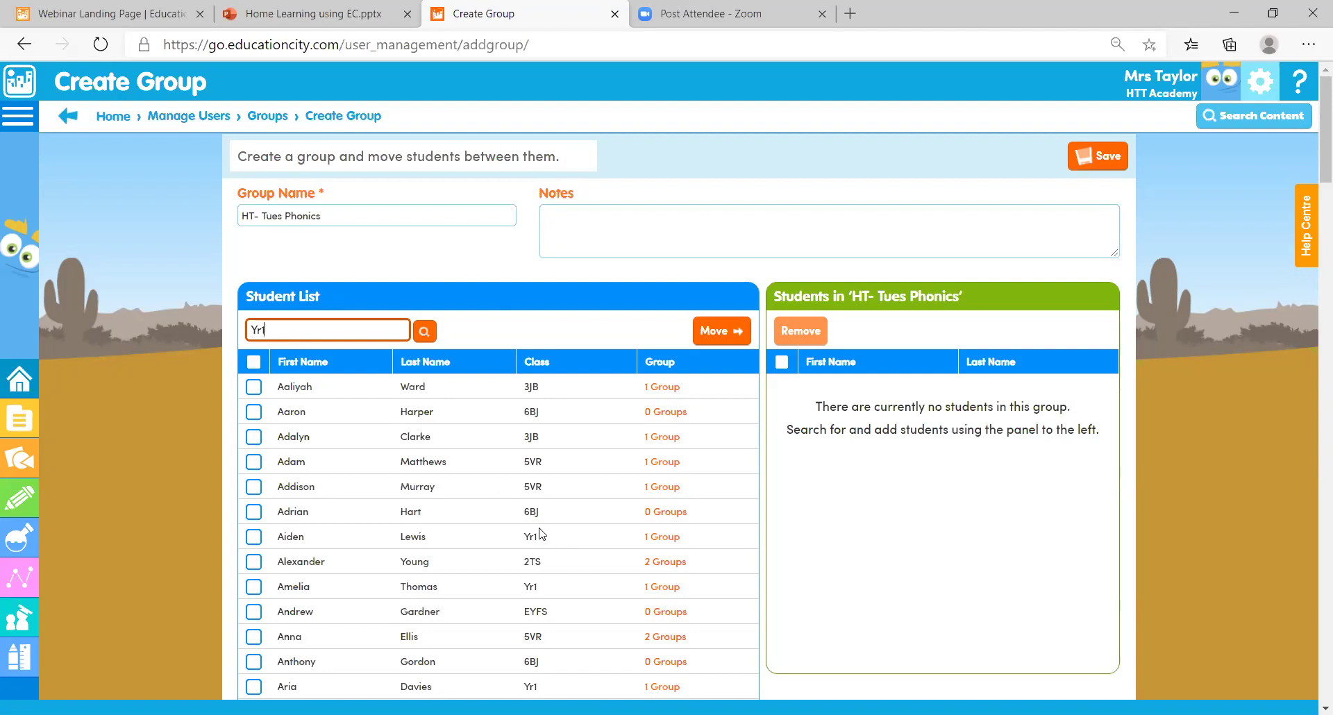
left_click(425, 333)
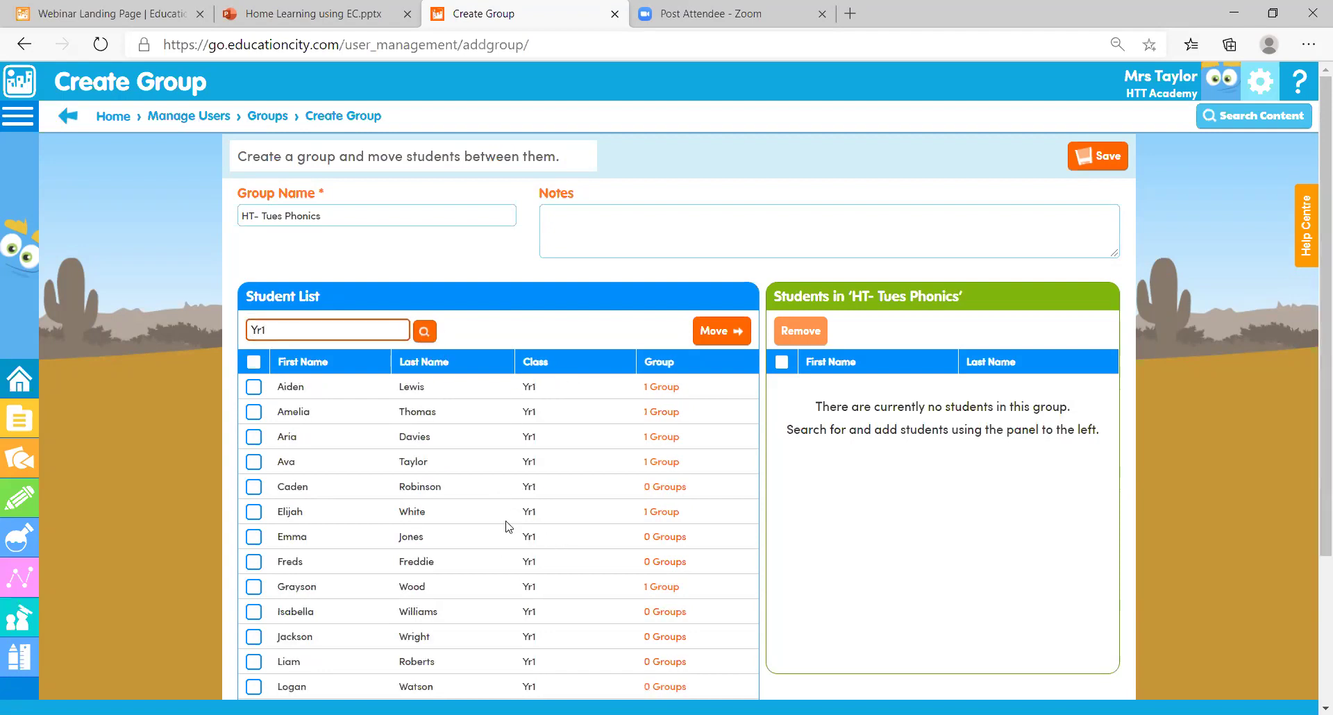
left_click(252, 493)
left_click(254, 536)
left_click(254, 614)
left_click(720, 338)
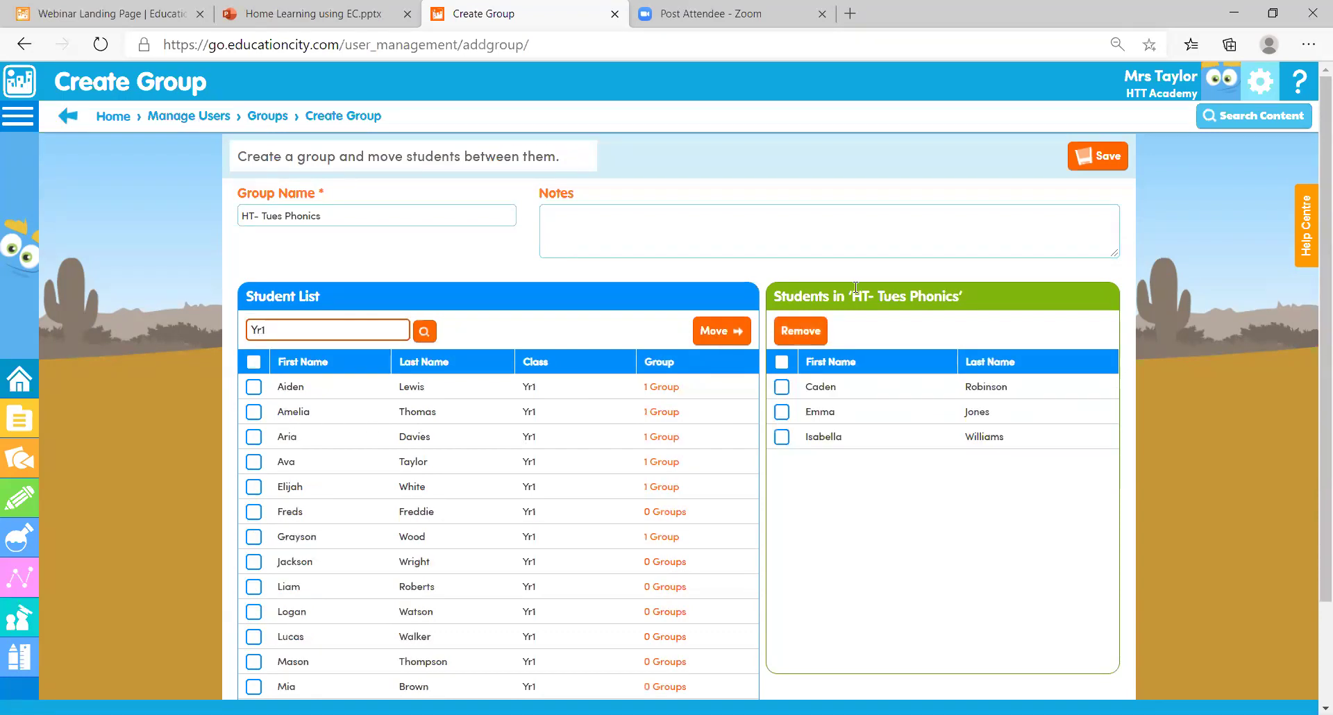
Remove the third student from the HT- Tues Phonics group
left_click_drag(856, 297, 958, 296)
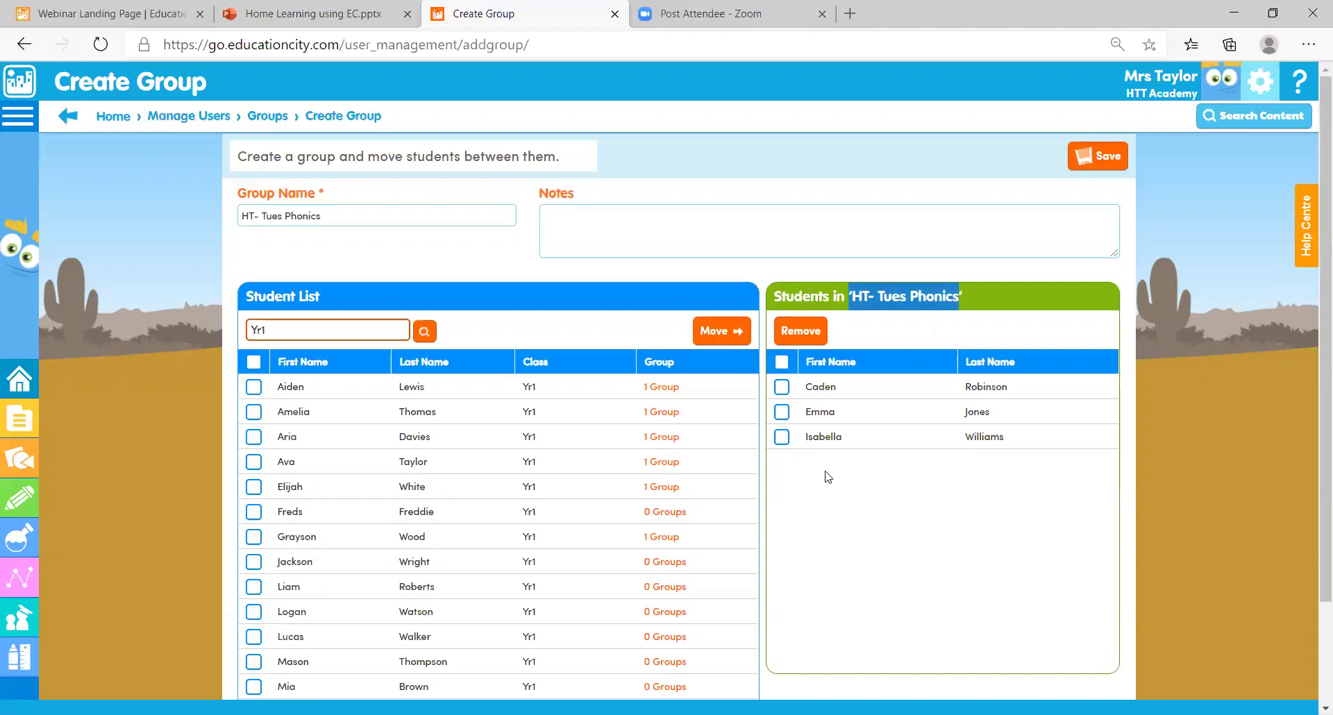
left_click(784, 439)
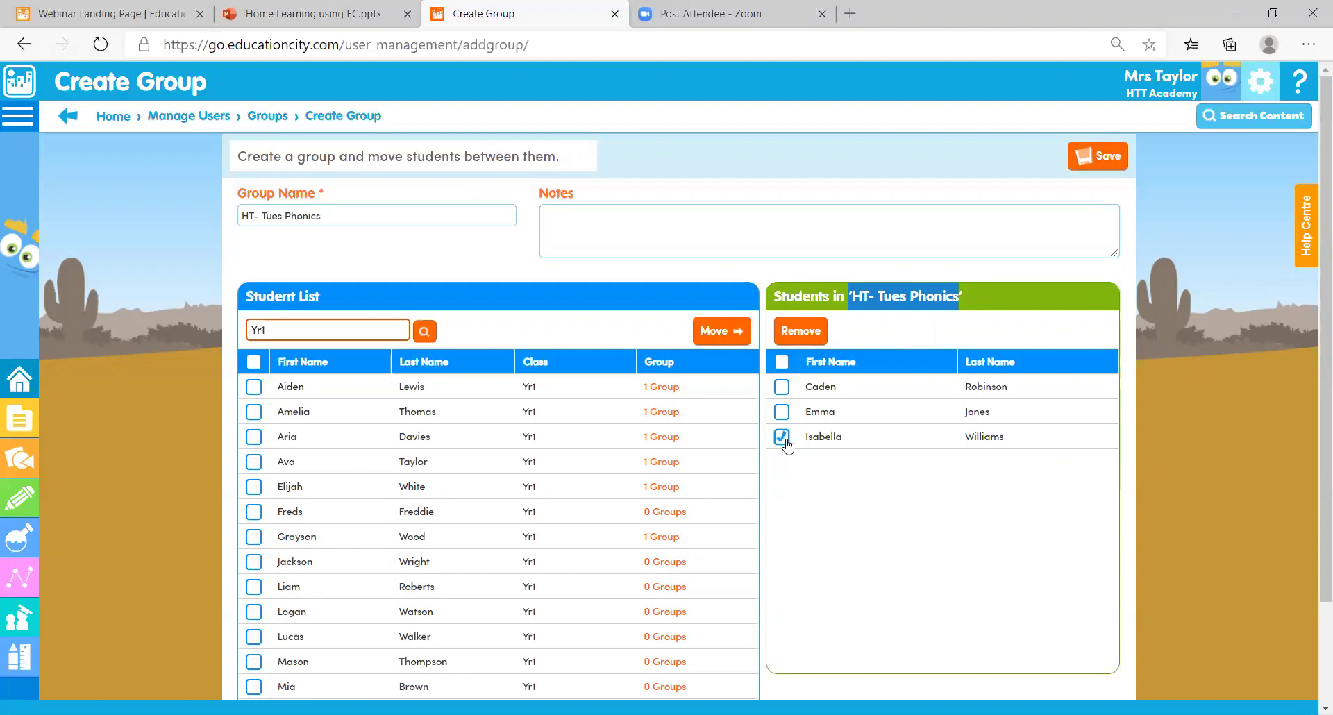
left_click(802, 330)
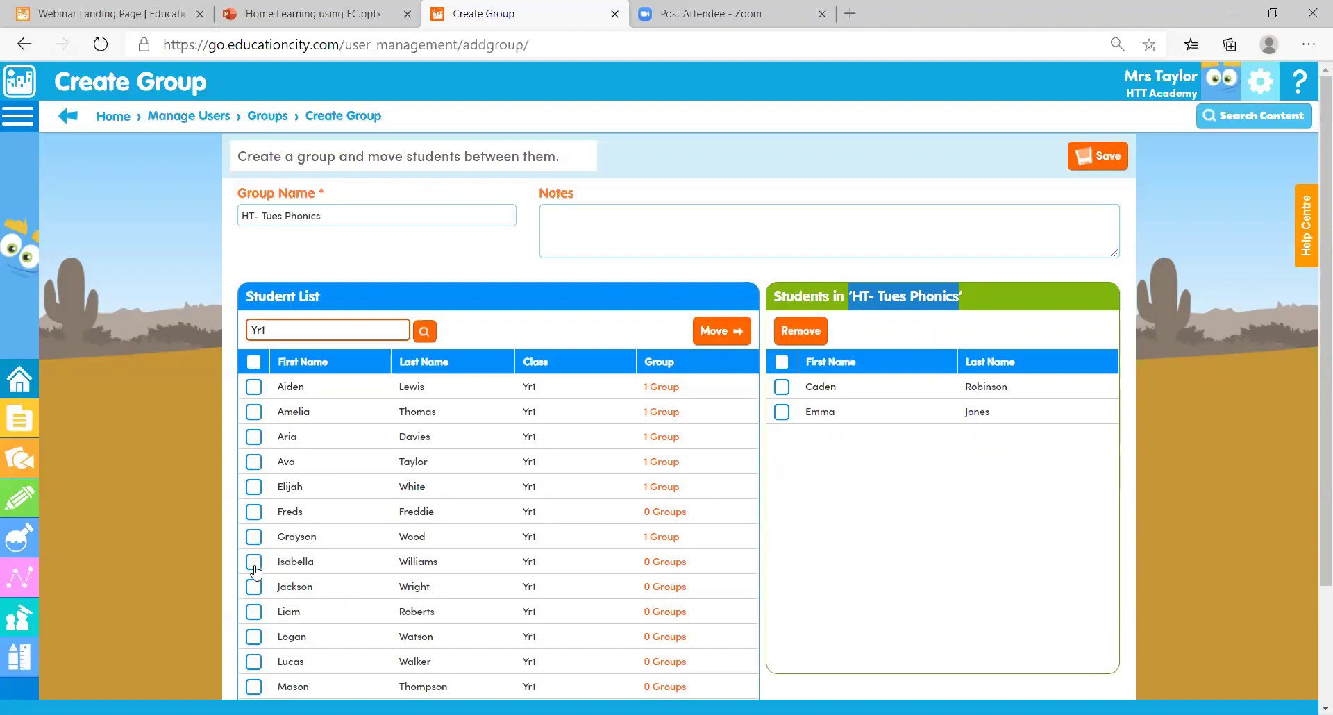
Add the tenth and twelfth listed Yr1 students to the HT- Tues Phonics group
left_click(256, 614)
left_click(255, 662)
left_click(710, 336)
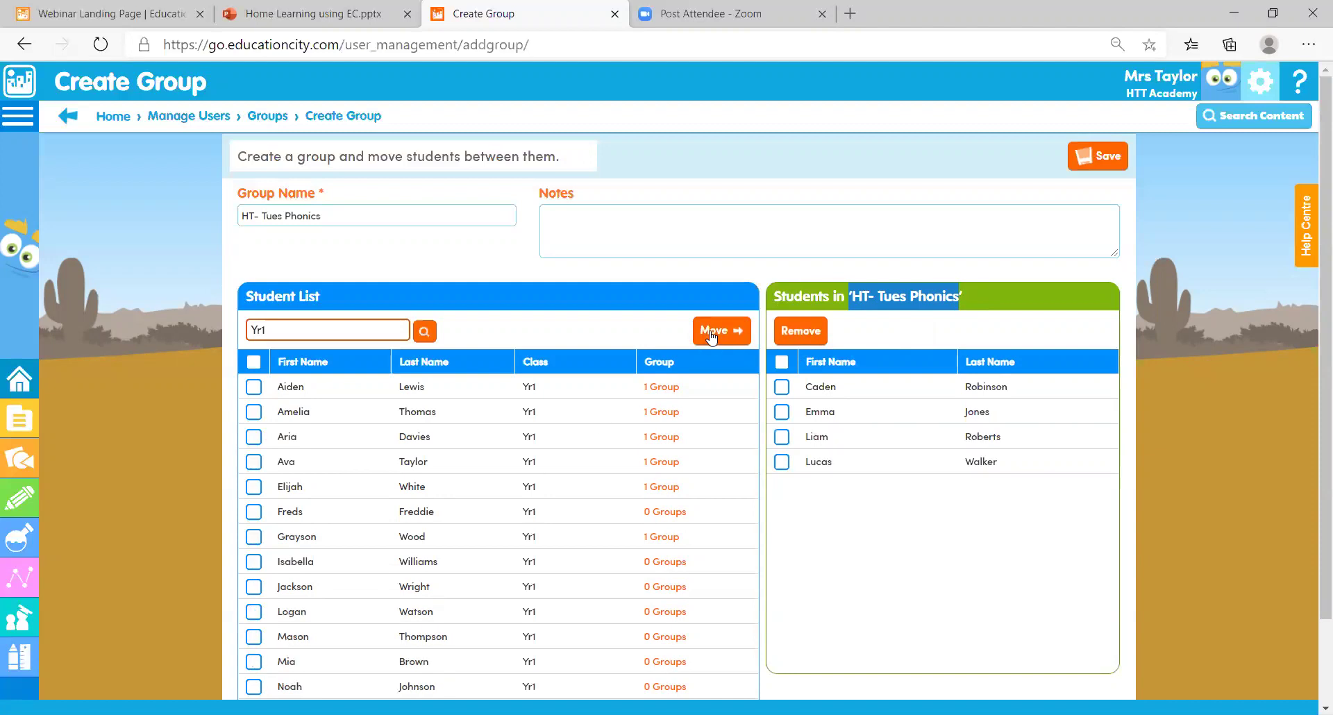
Save the new group and locate HT- Tues Phonics in the groups list
left_click(1094, 164)
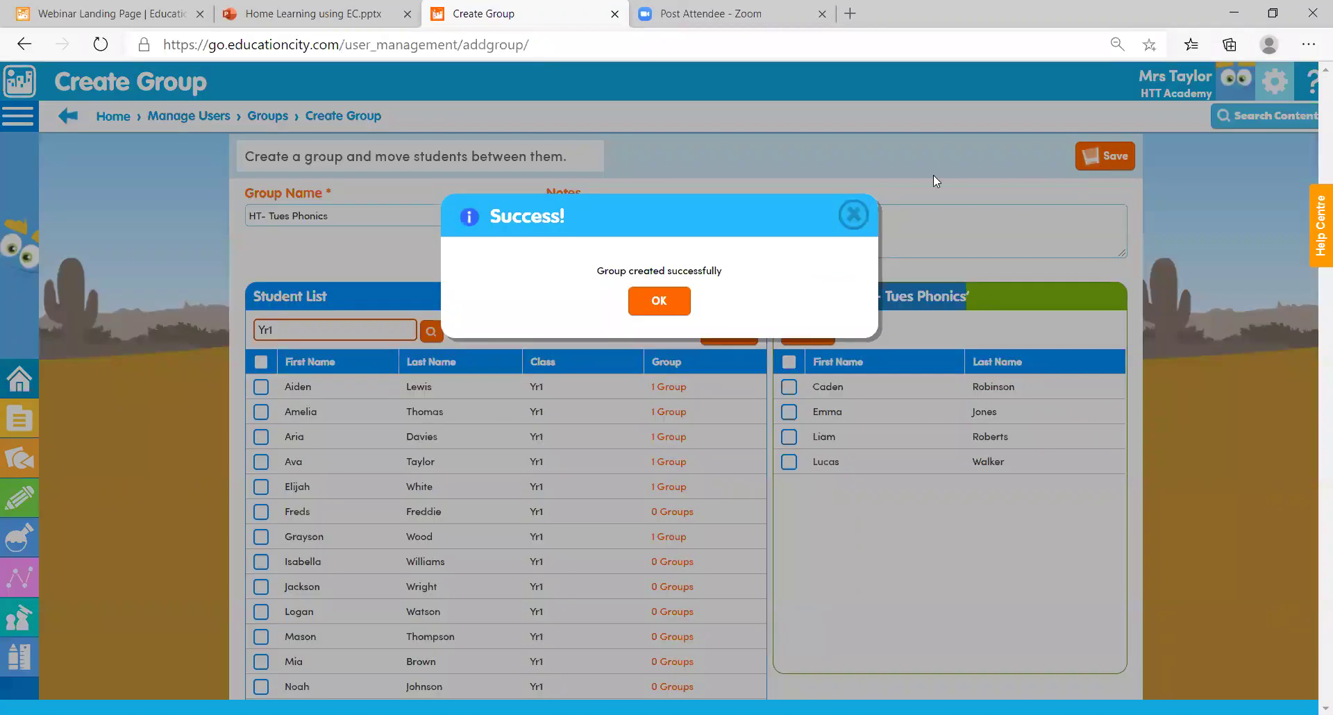
left_click(859, 213)
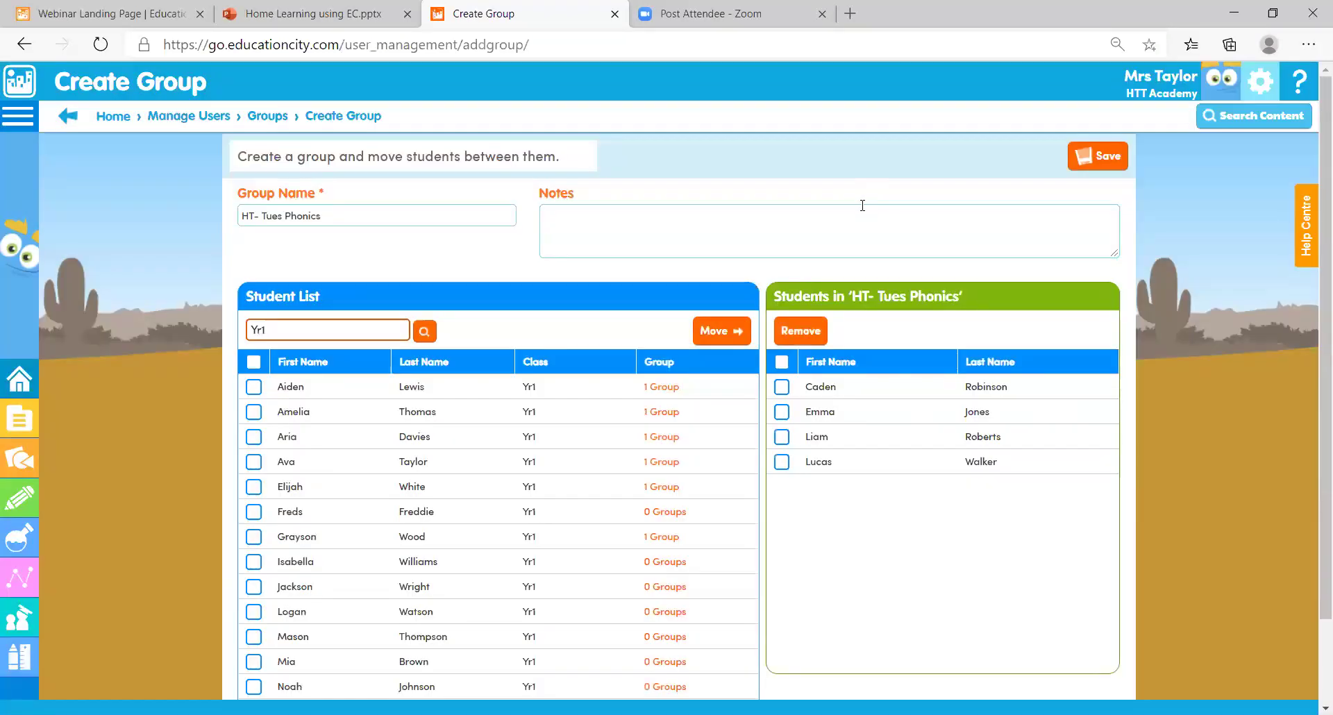
left_click(59, 121)
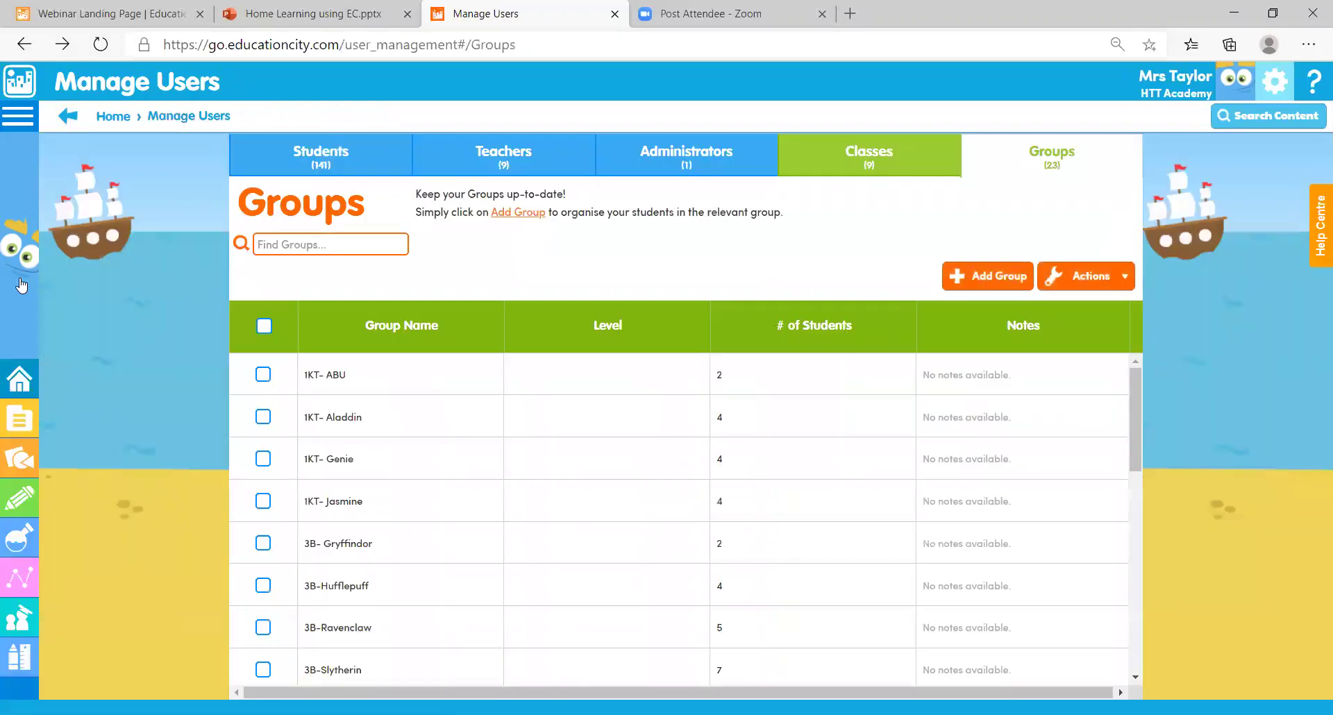
left_click_drag(1134, 396, 1173, 576)
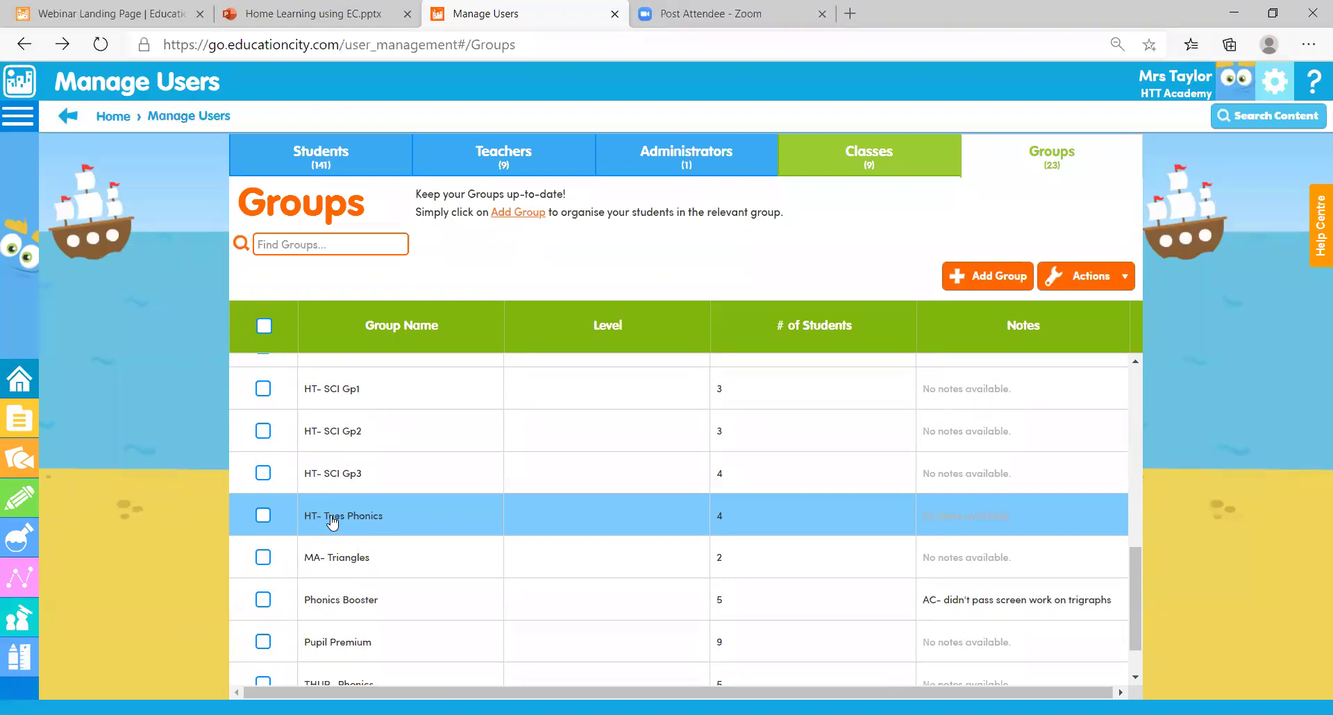
Search the Help Centre for "group" and launch the first "How to Create a Group" walkthrough
left_click(1317, 259)
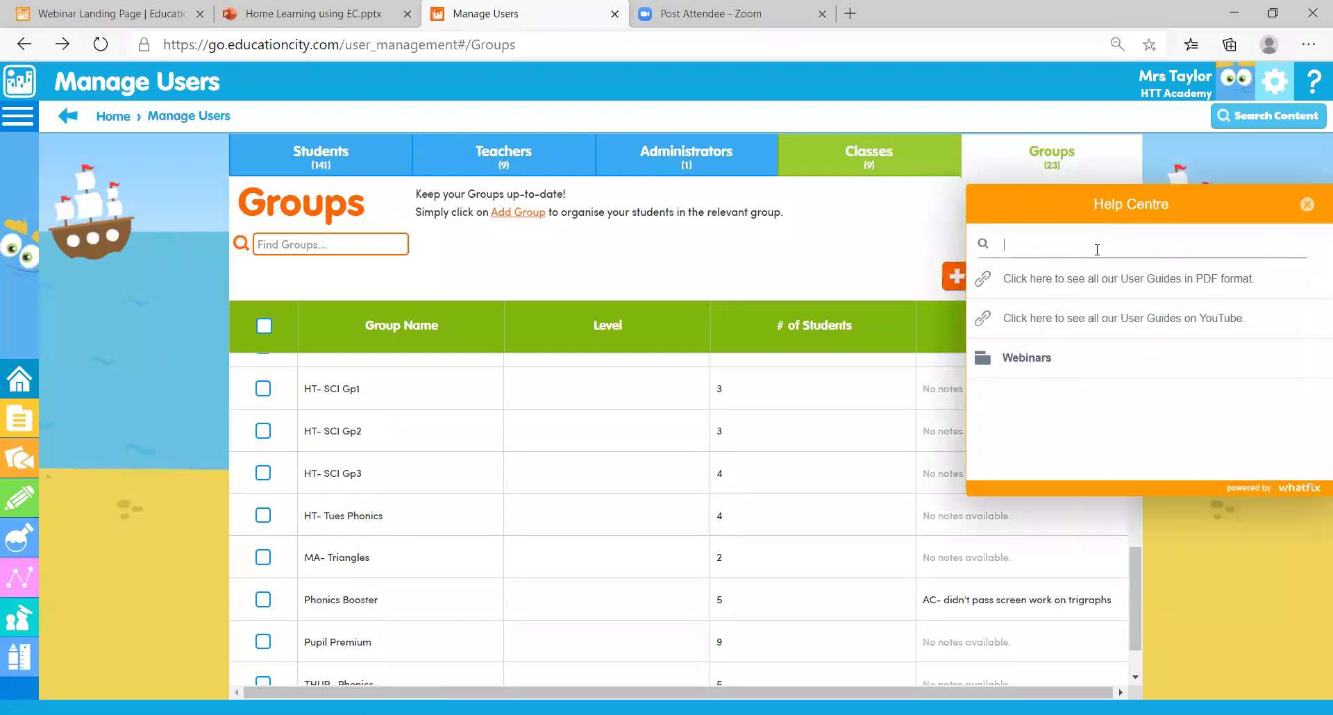
type("grou")
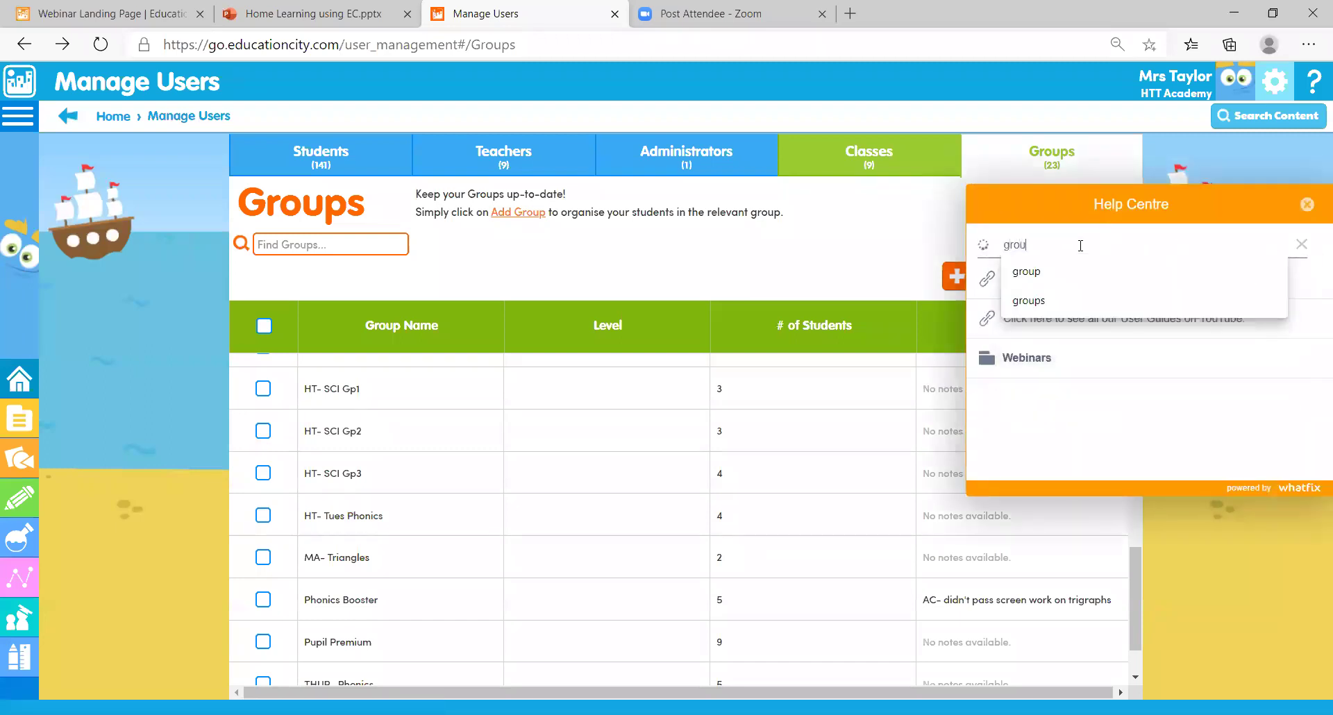
type("p")
left_click(1073, 273)
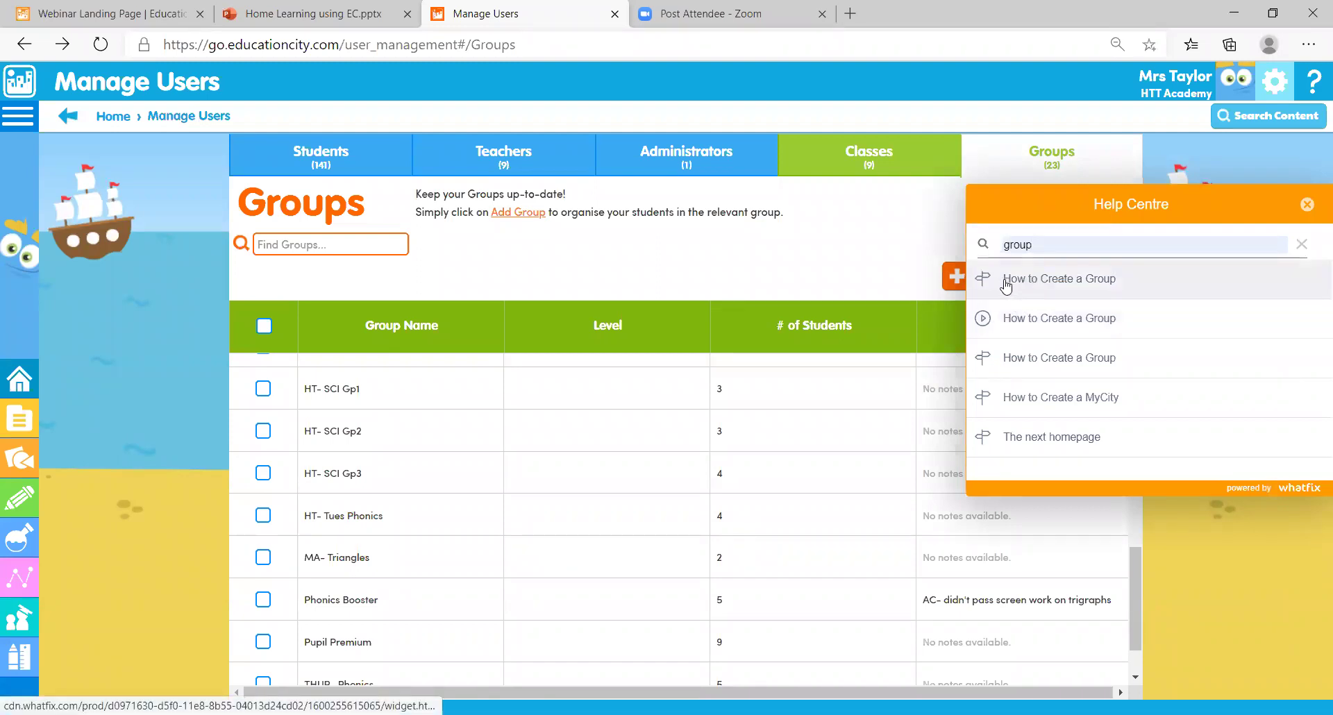
left_click(1047, 286)
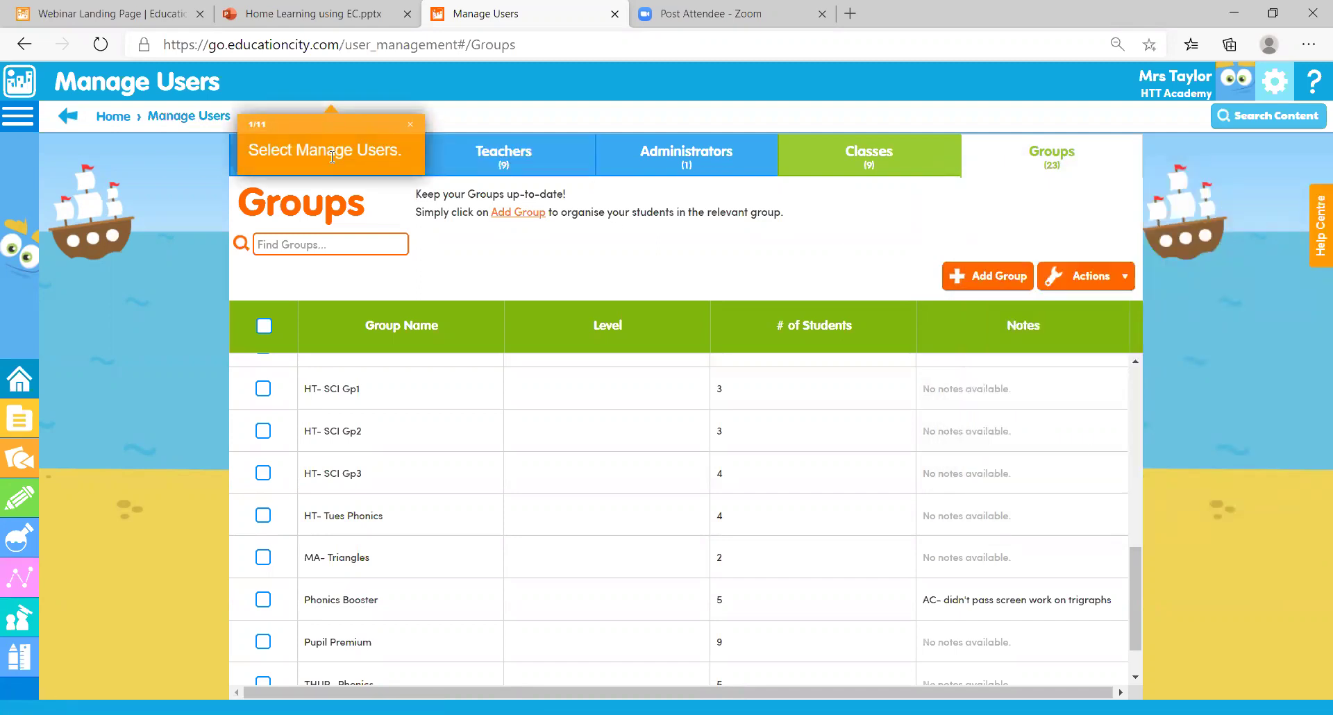
Follow the walkthrough through its Manage Users and Groups prompts, and close it at Add Group
left_click(195, 75)
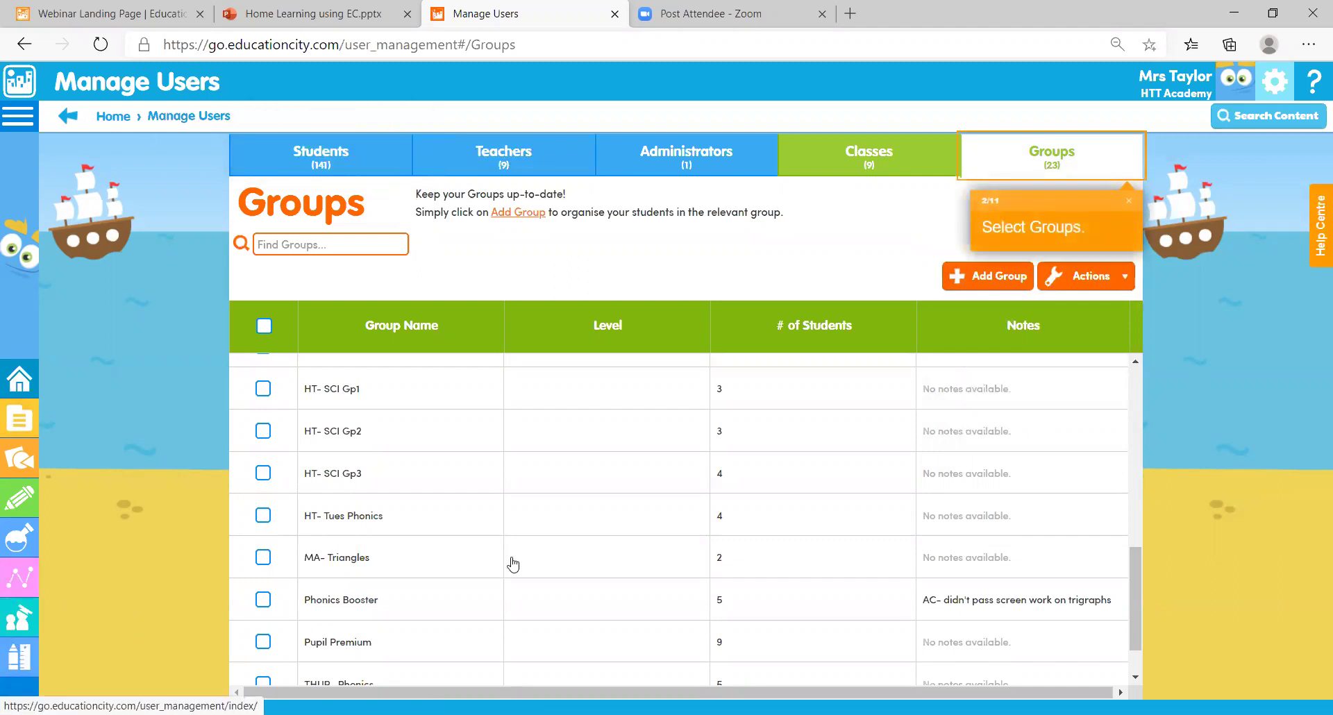
left_click(1051, 154)
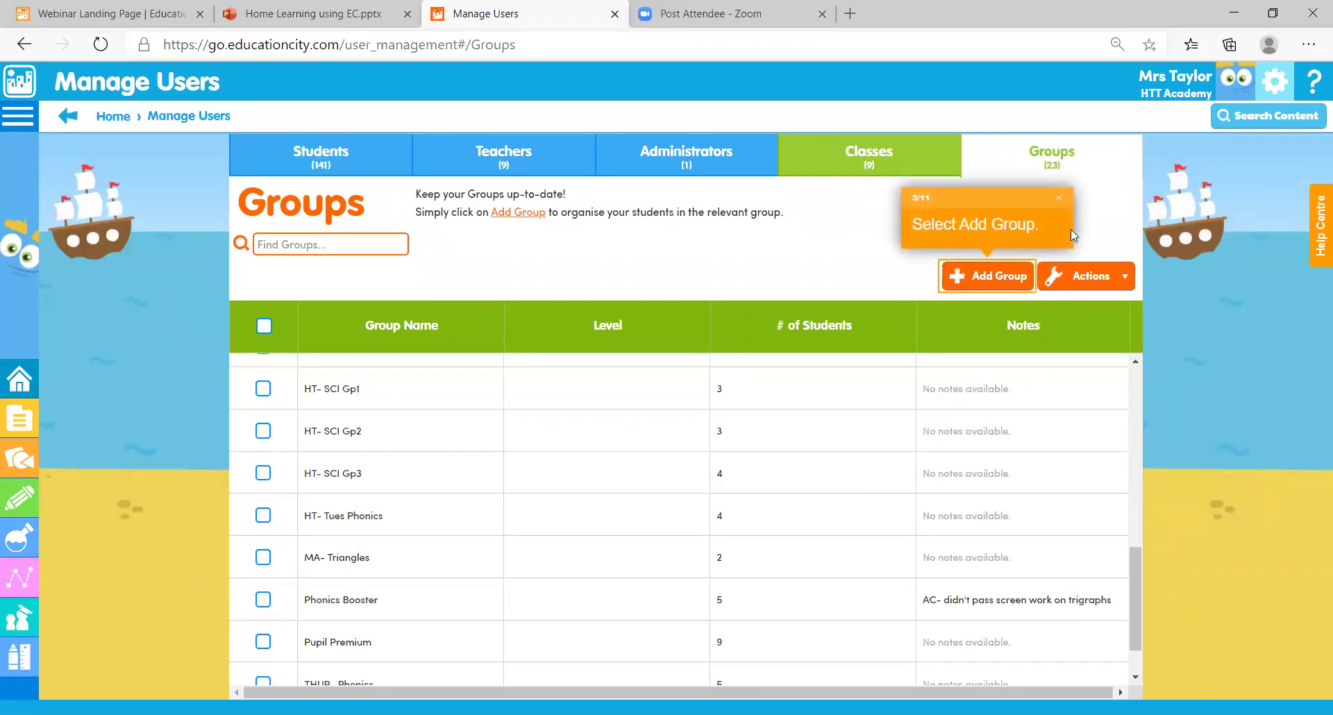
left_click(1061, 200)
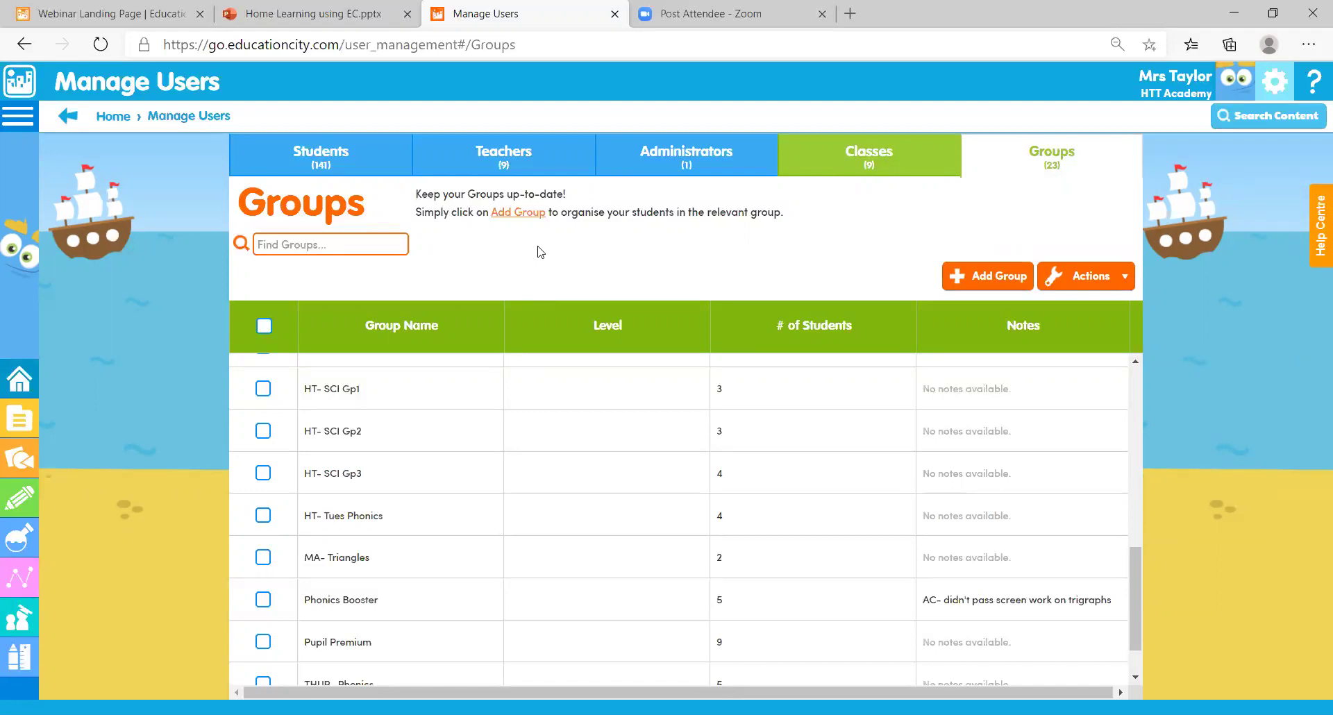
View the teachers list and the form for inviting new teachers, and close the form without inviting anyone
left_click(532, 169)
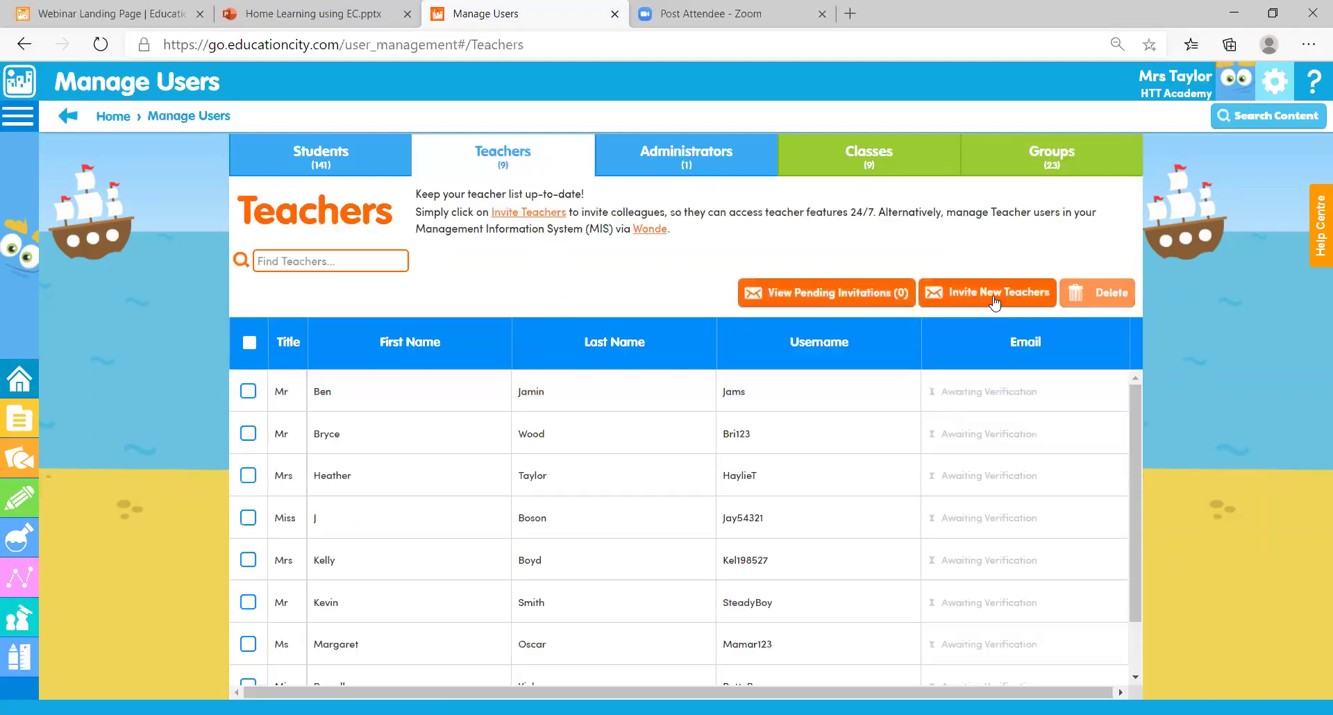
left_click(994, 298)
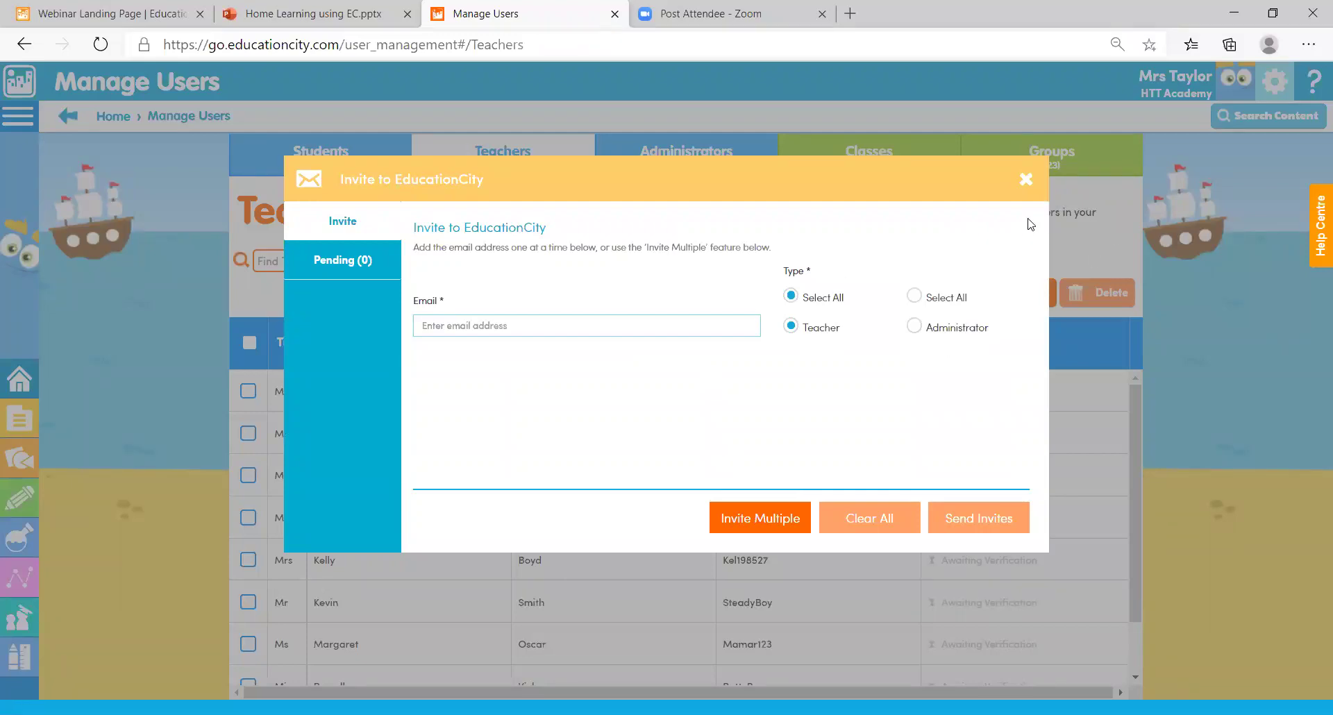
left_click(1025, 179)
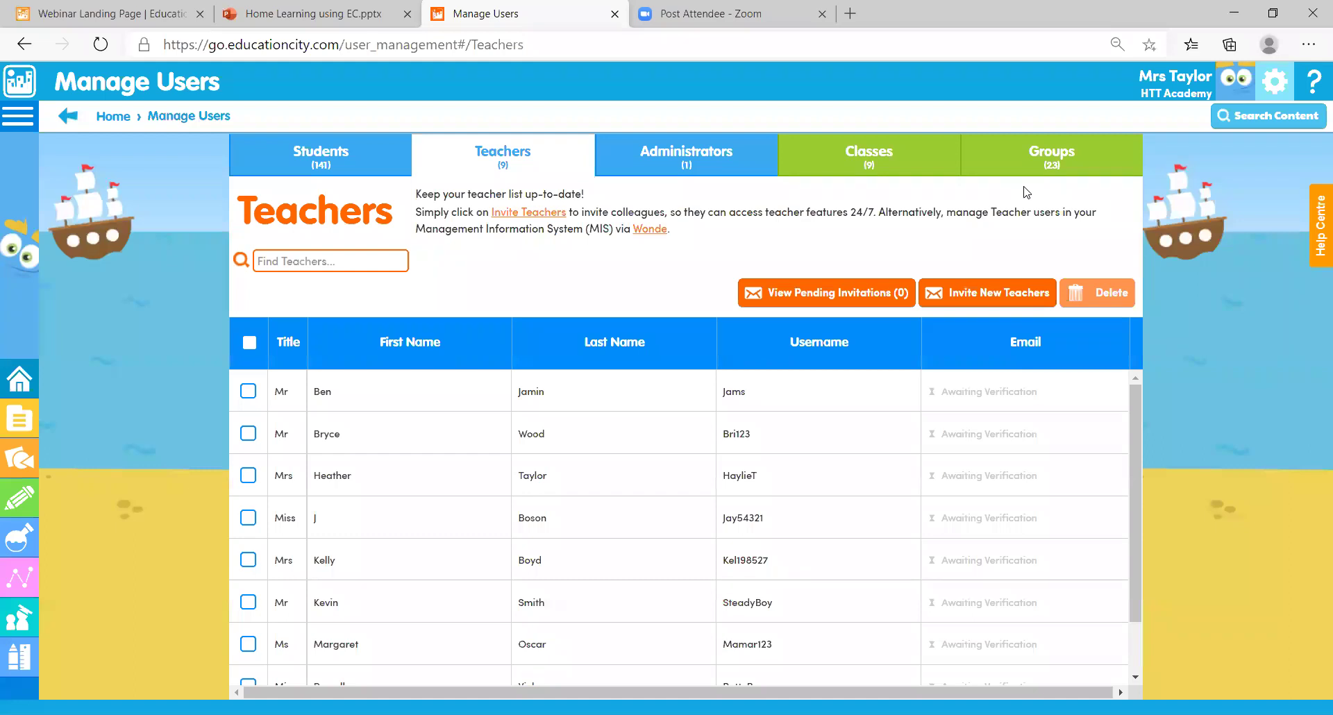
Return to the homepage and open the "Thursday Phonics" classwork for editing
left_click(23, 89)
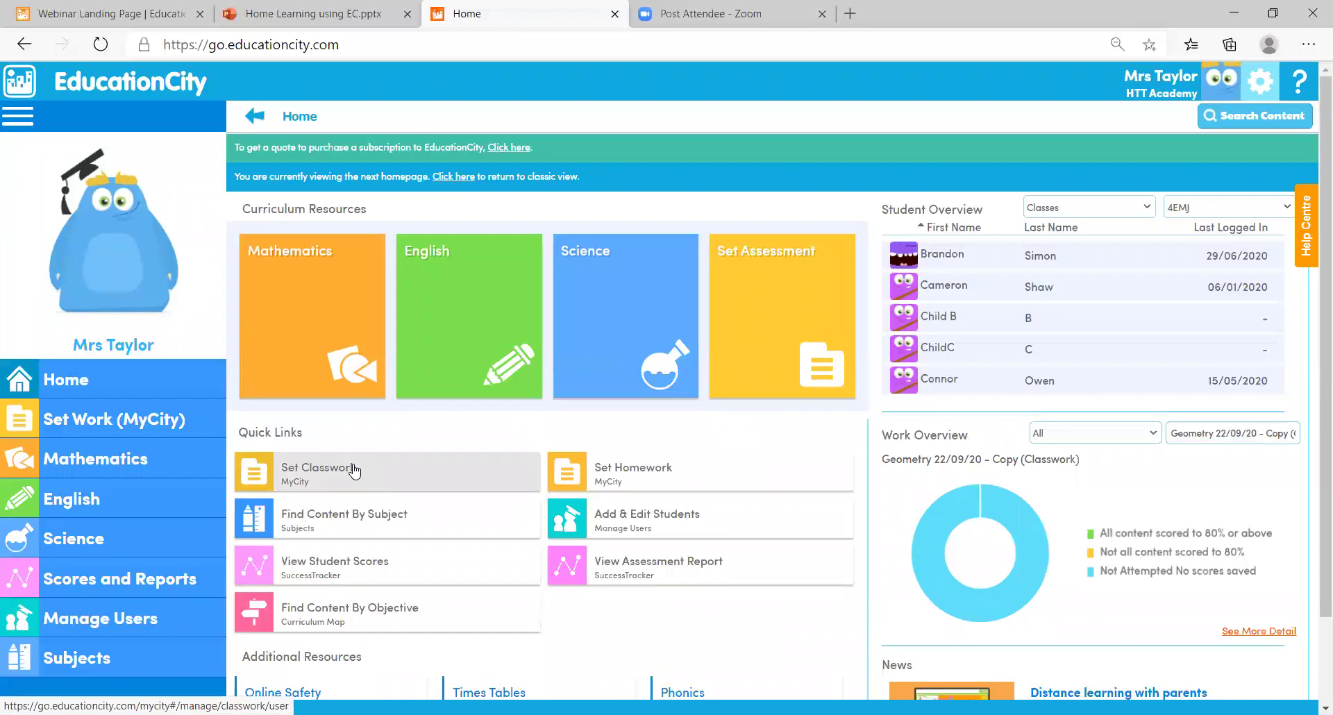
left_click(281, 483)
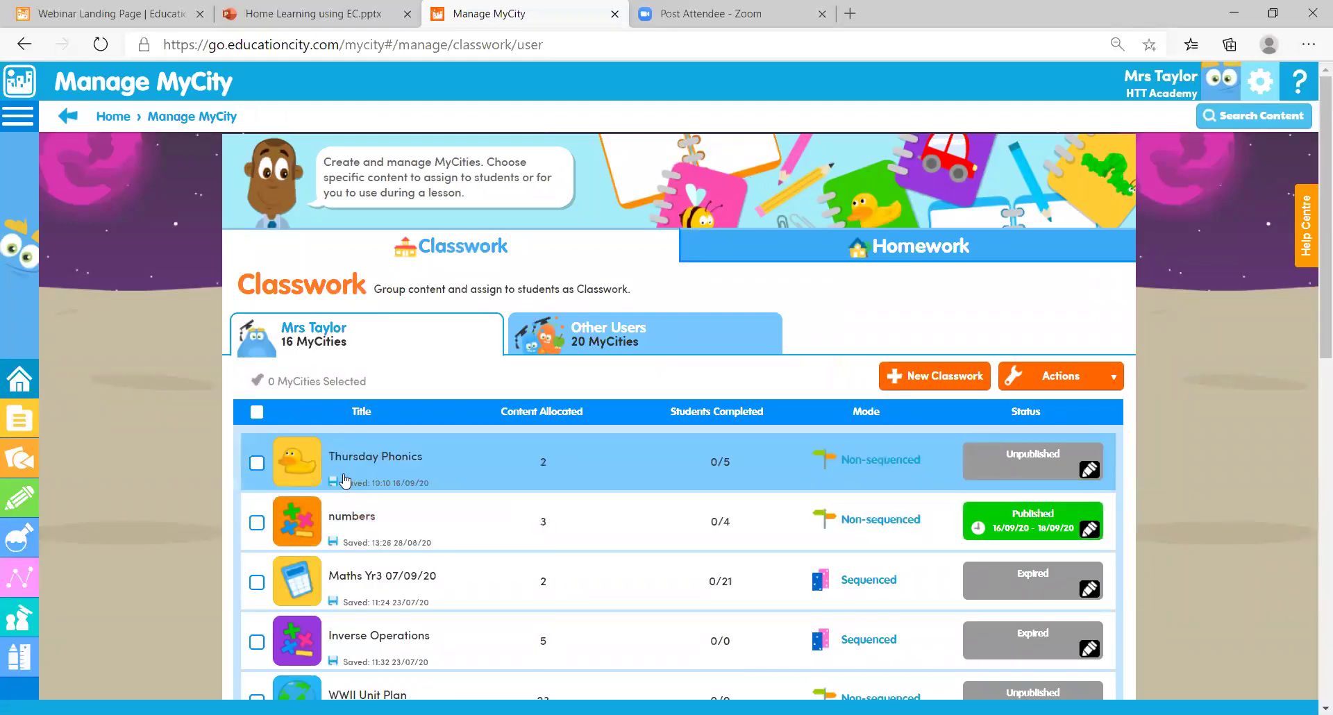
left_click(345, 480)
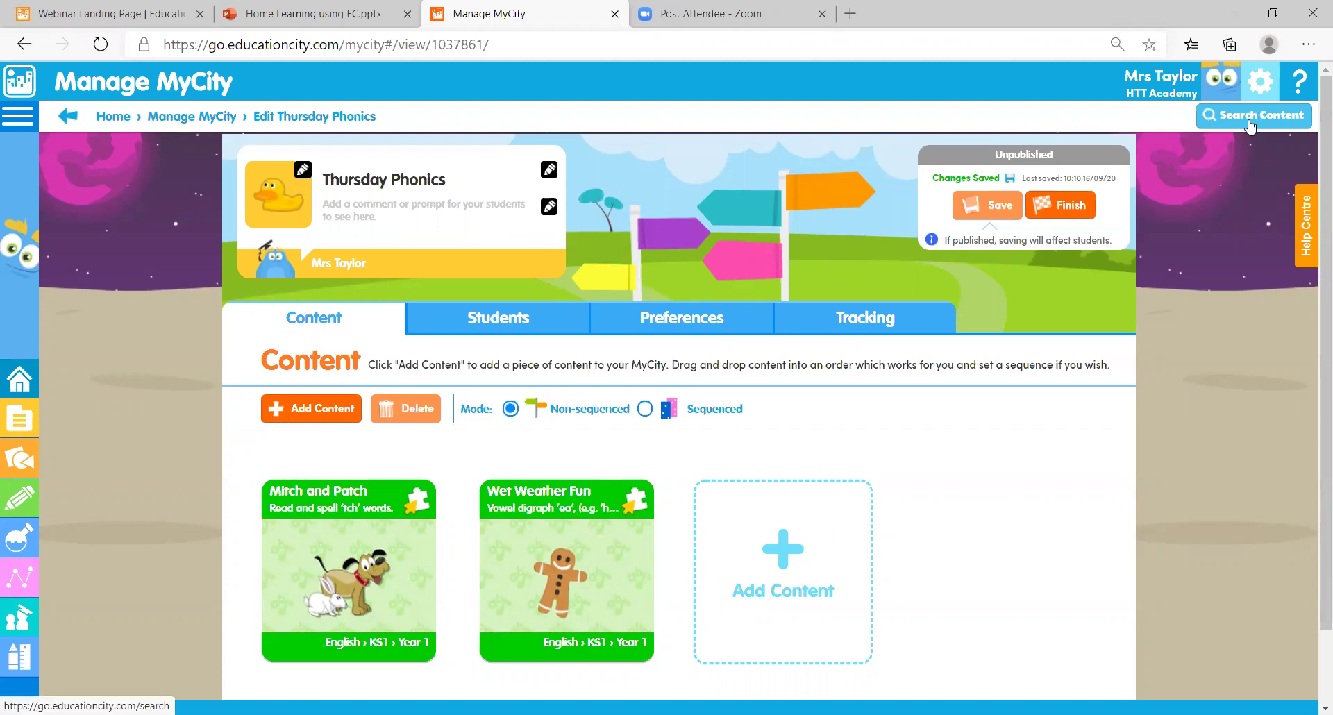
left_click(14, 119)
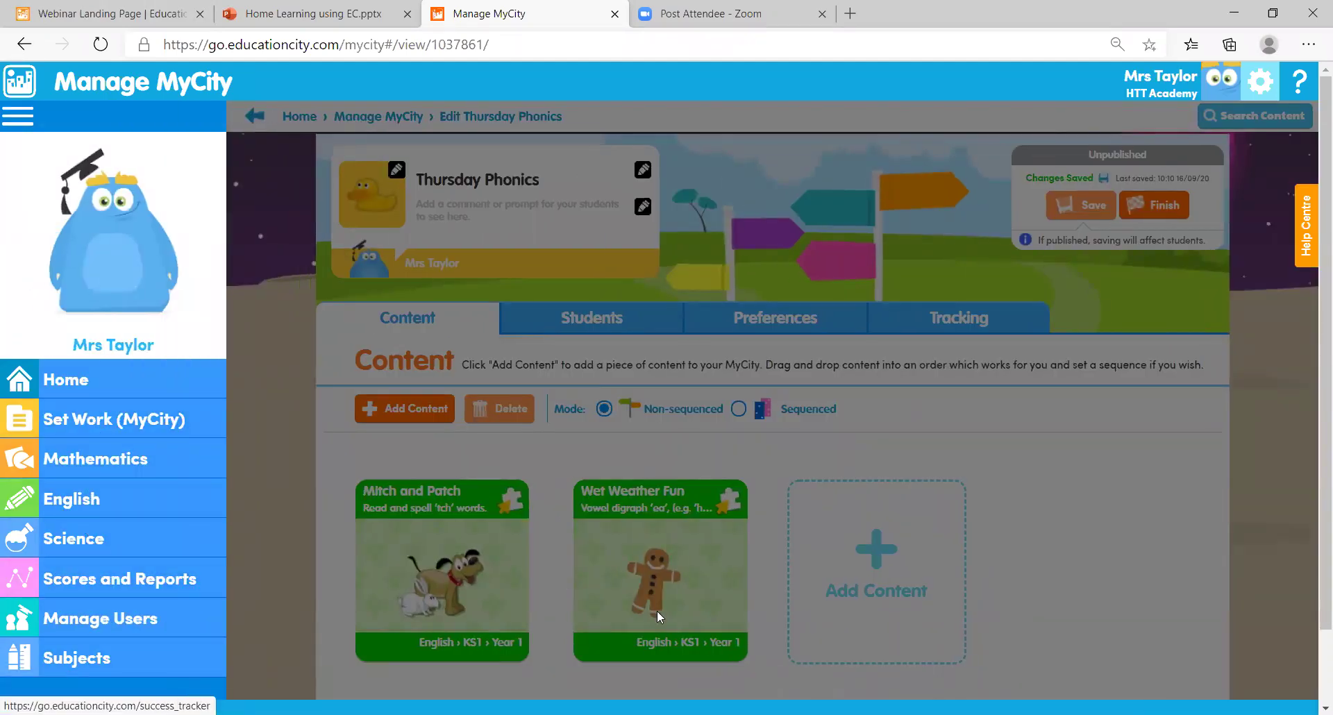
left_click(1108, 442)
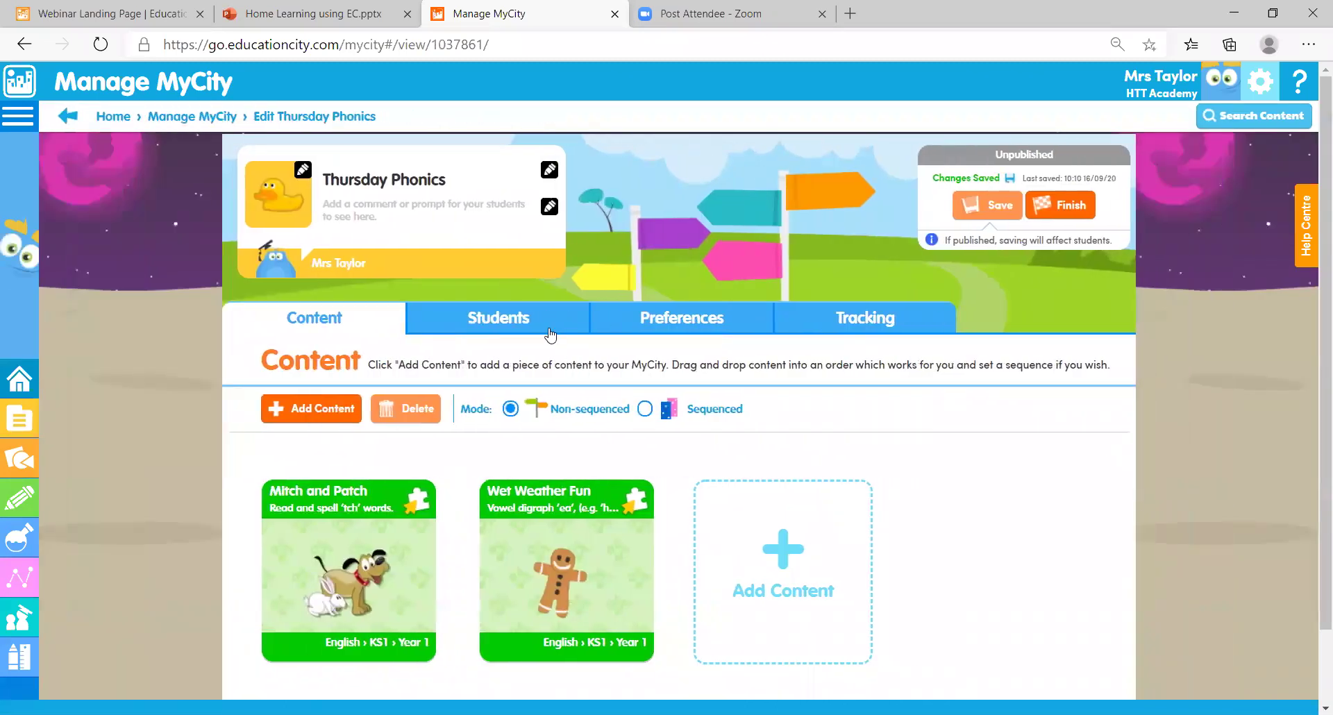
Review the students assigned to the Thursday Phonics classwork and check the group list for the group they come from
left_click(508, 318)
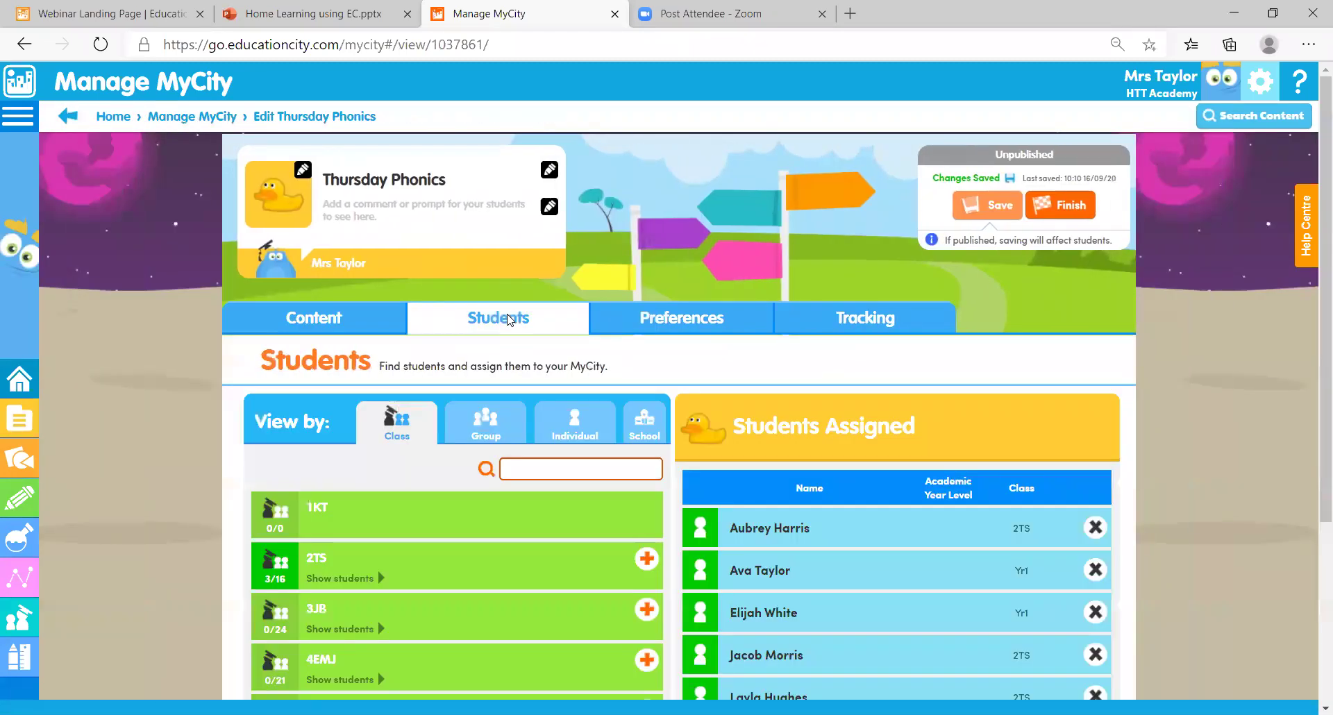
left_click(482, 438)
left_click_drag(1312, 292, 1313, 685)
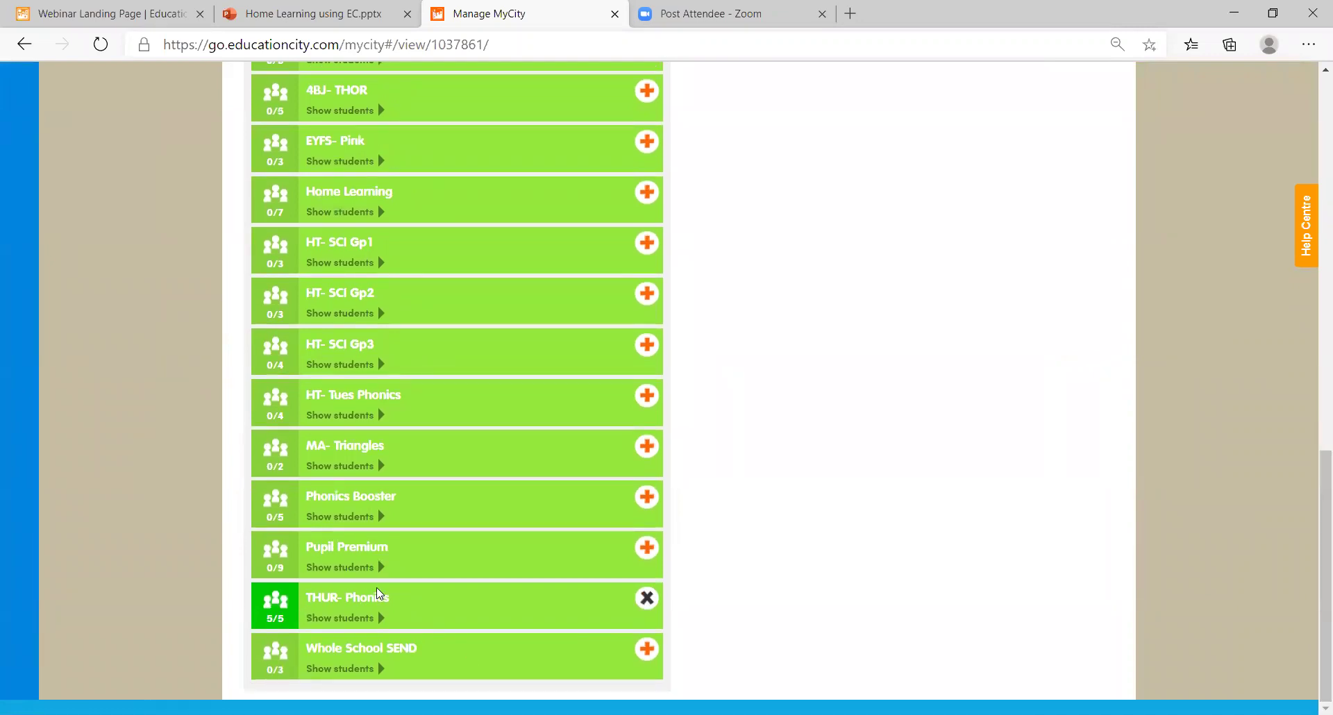
scroll(1313, 259, "up", 10)
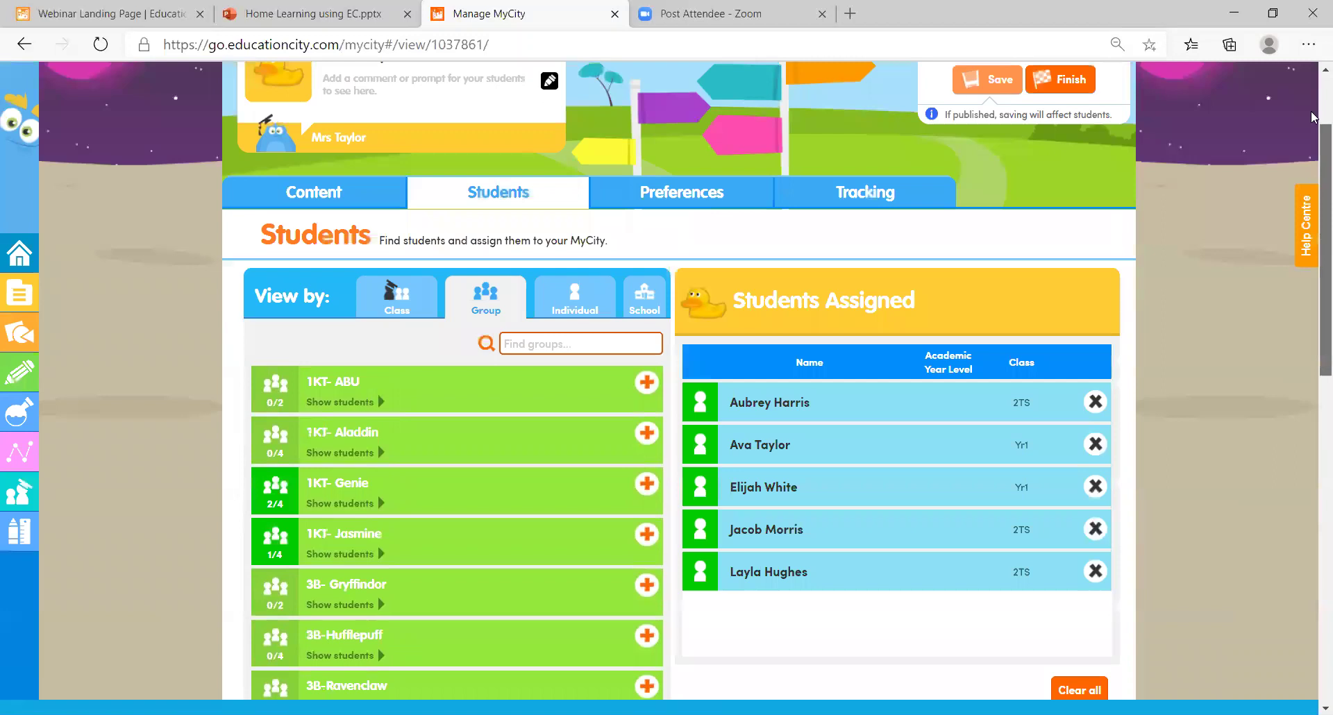
scroll(1313, 191, "down", 1)
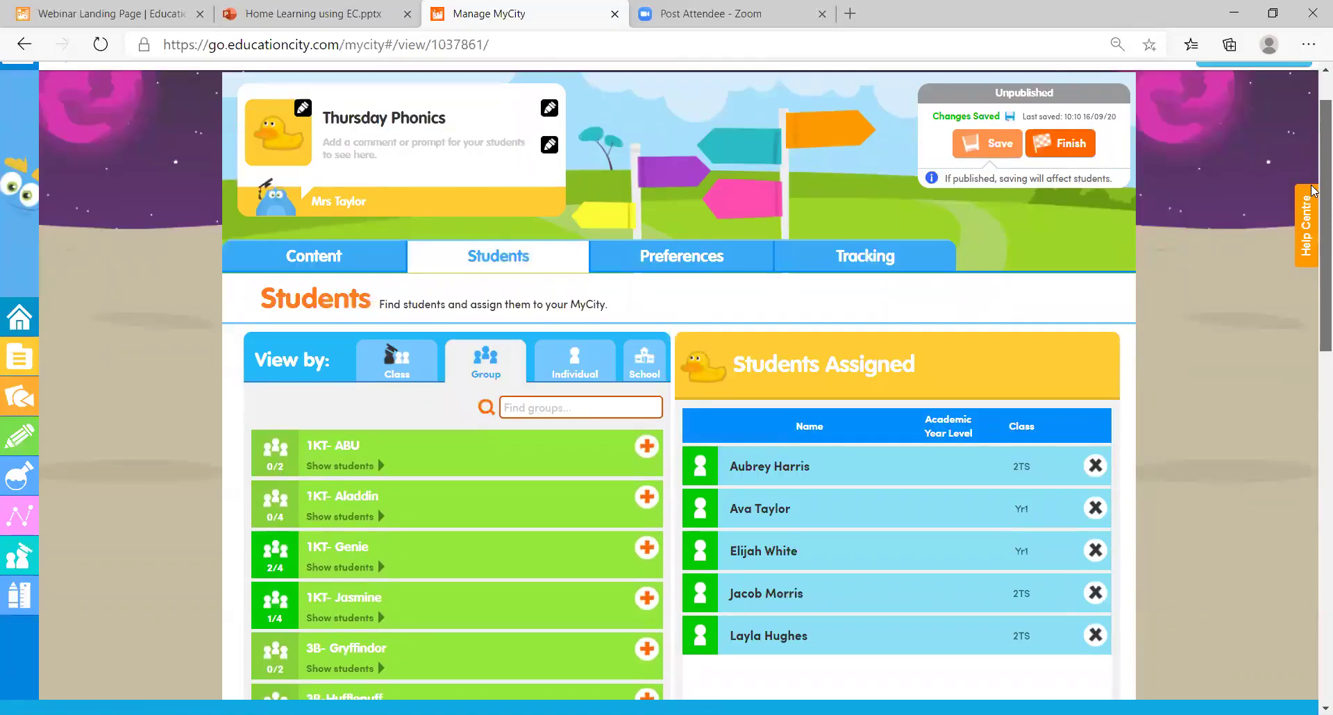
scroll(1313, 191, "up", 1)
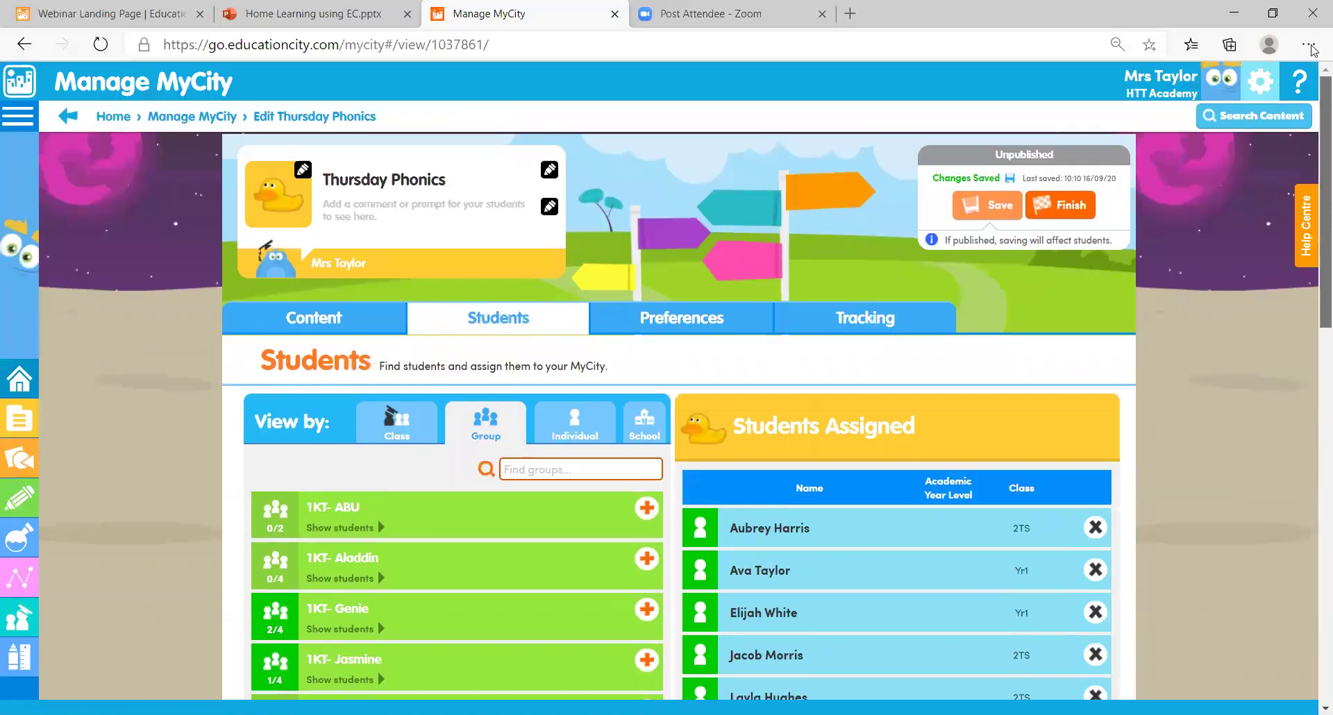
Copy the Thursday Phonics classwork as a classwork titled "Tuesday Phonics", retaining its content but not its students
left_click(69, 117)
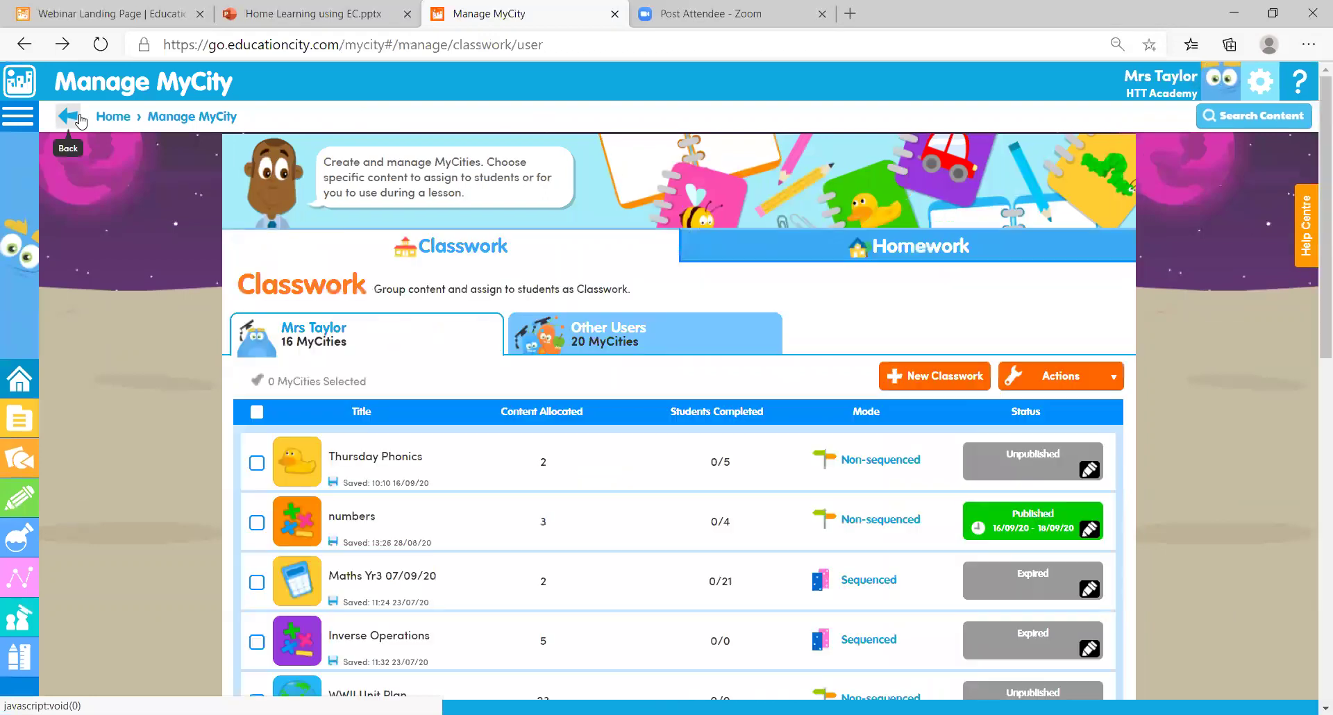
left_click(256, 463)
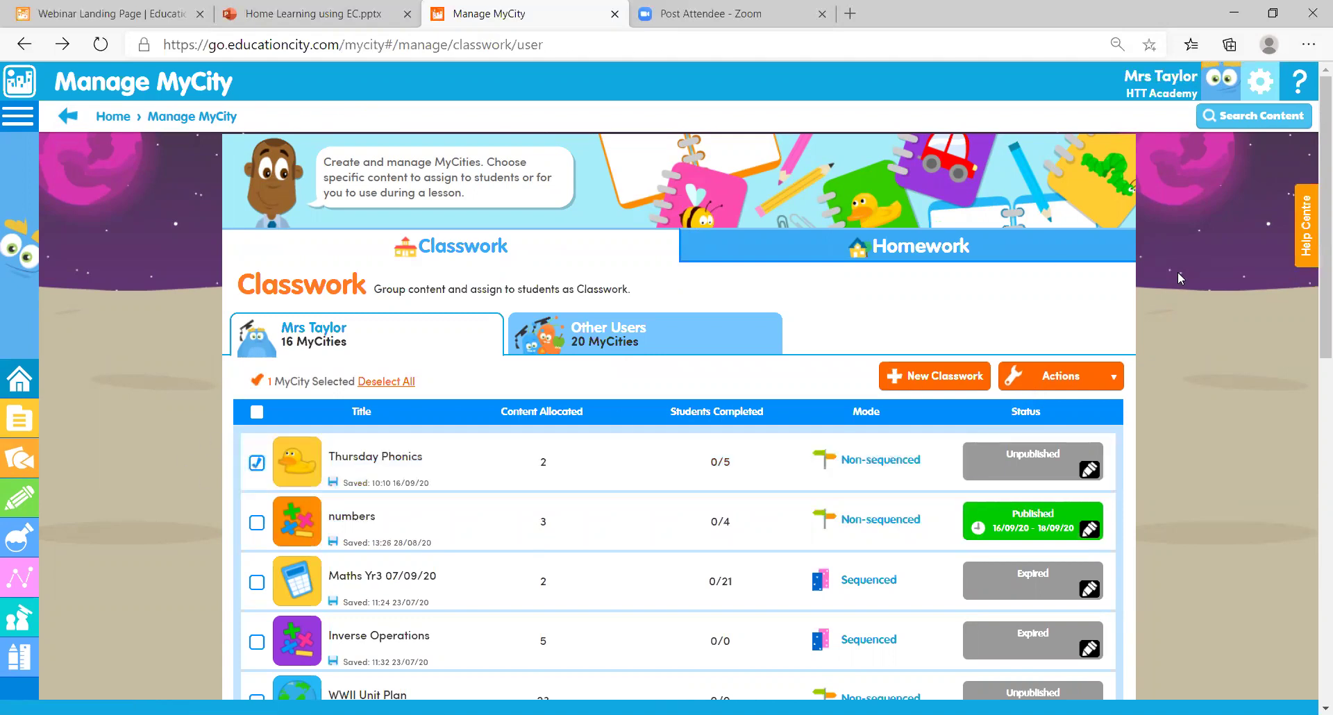
left_click(1059, 378)
left_click(1062, 403)
left_click_drag(667, 288, 635, 285)
key("BackSpace")
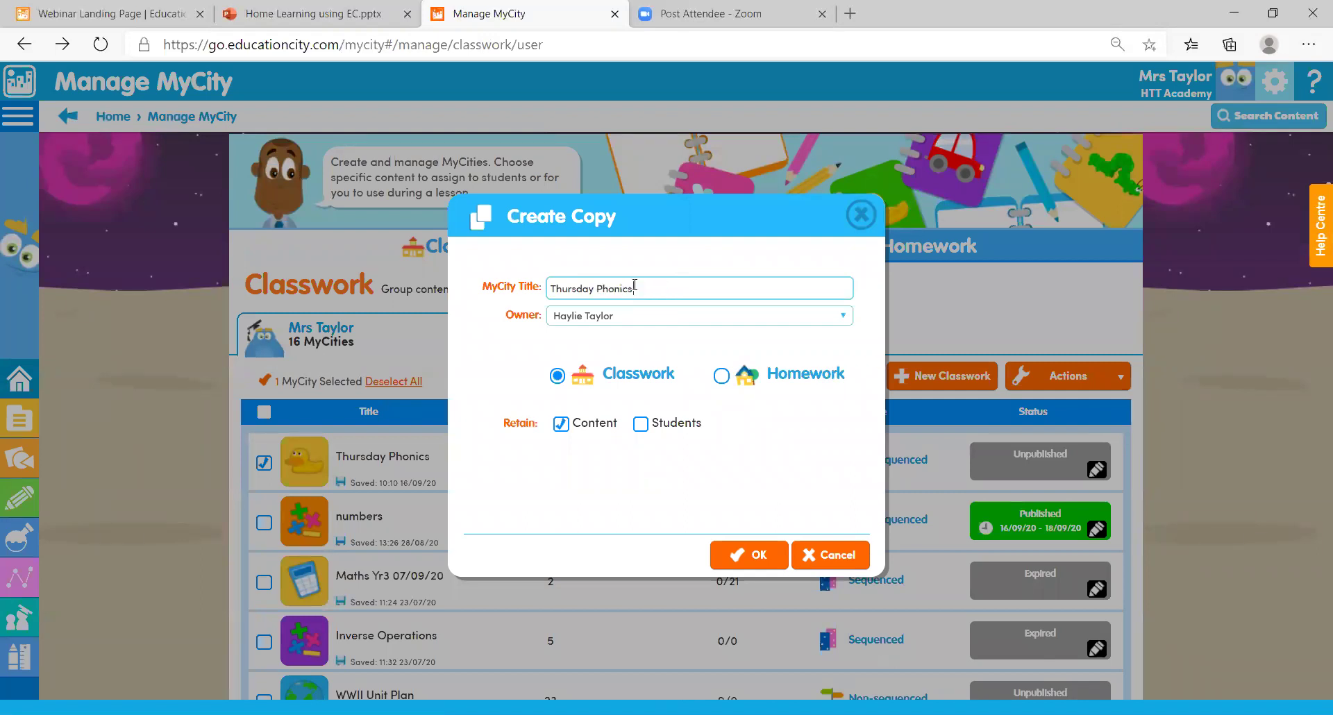
left_click_drag(593, 288, 554, 287)
type("uesday")
left_click(643, 429)
left_click(641, 424)
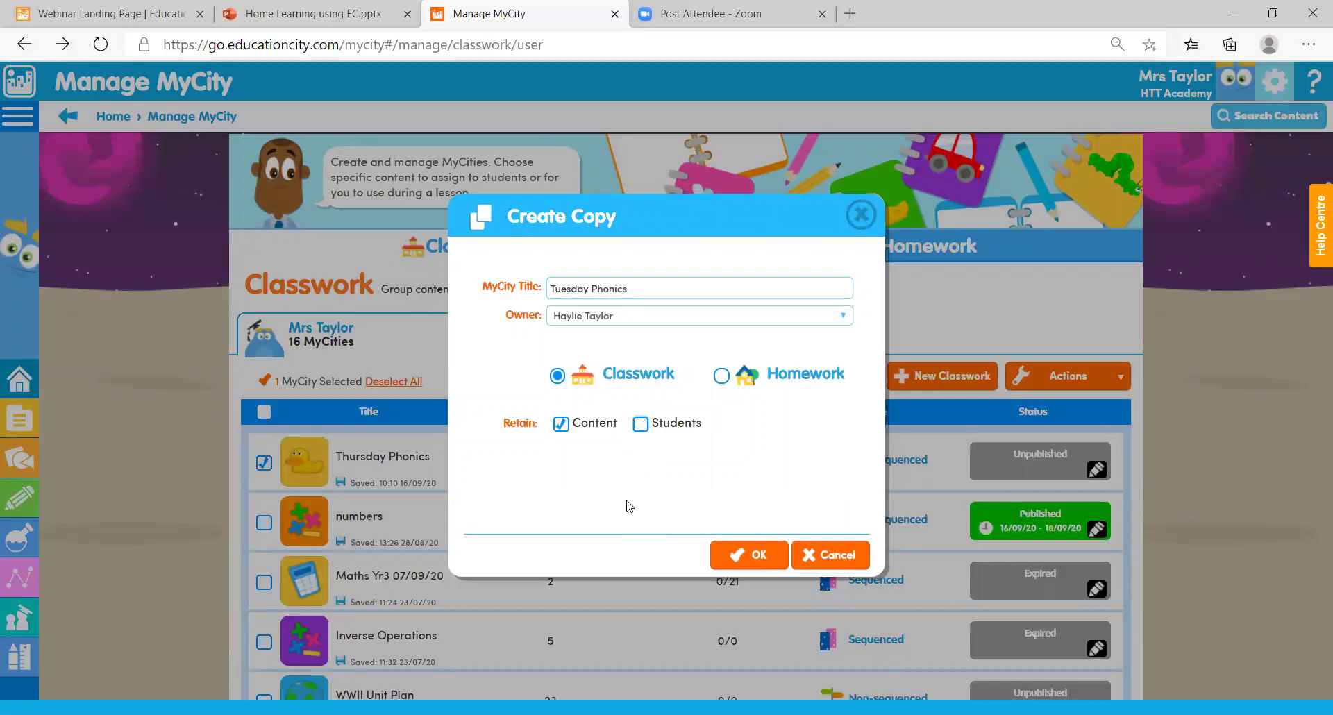
left_click(748, 555)
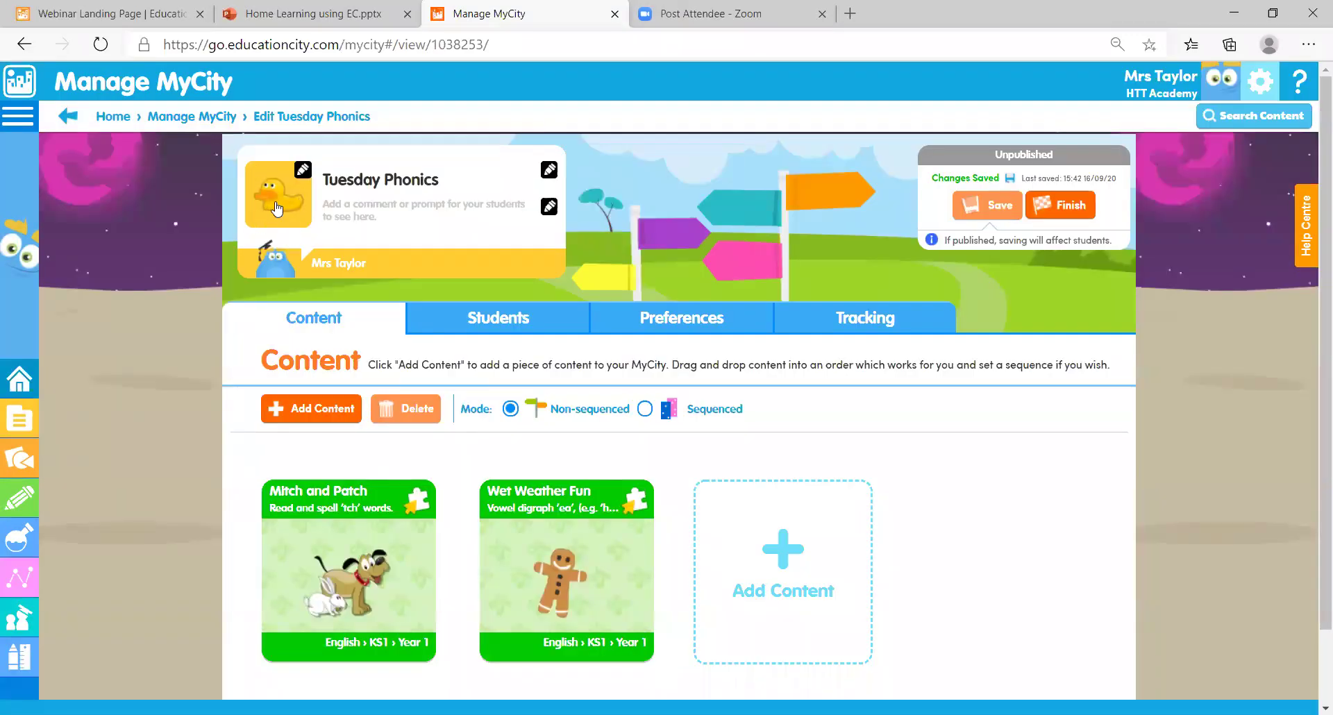
Change the Tuesday Phonics icon to the bee on the yellow theme colour and save the classwork
left_click(276, 207)
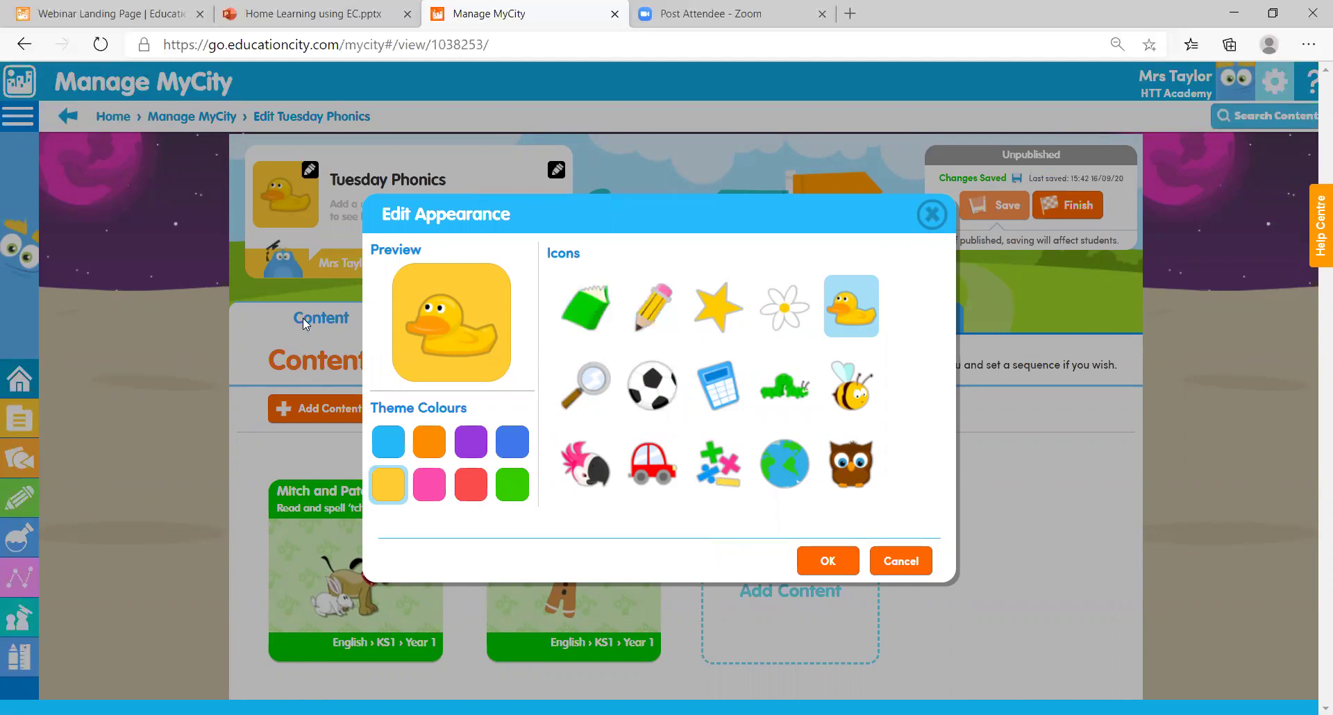
left_click(840, 399)
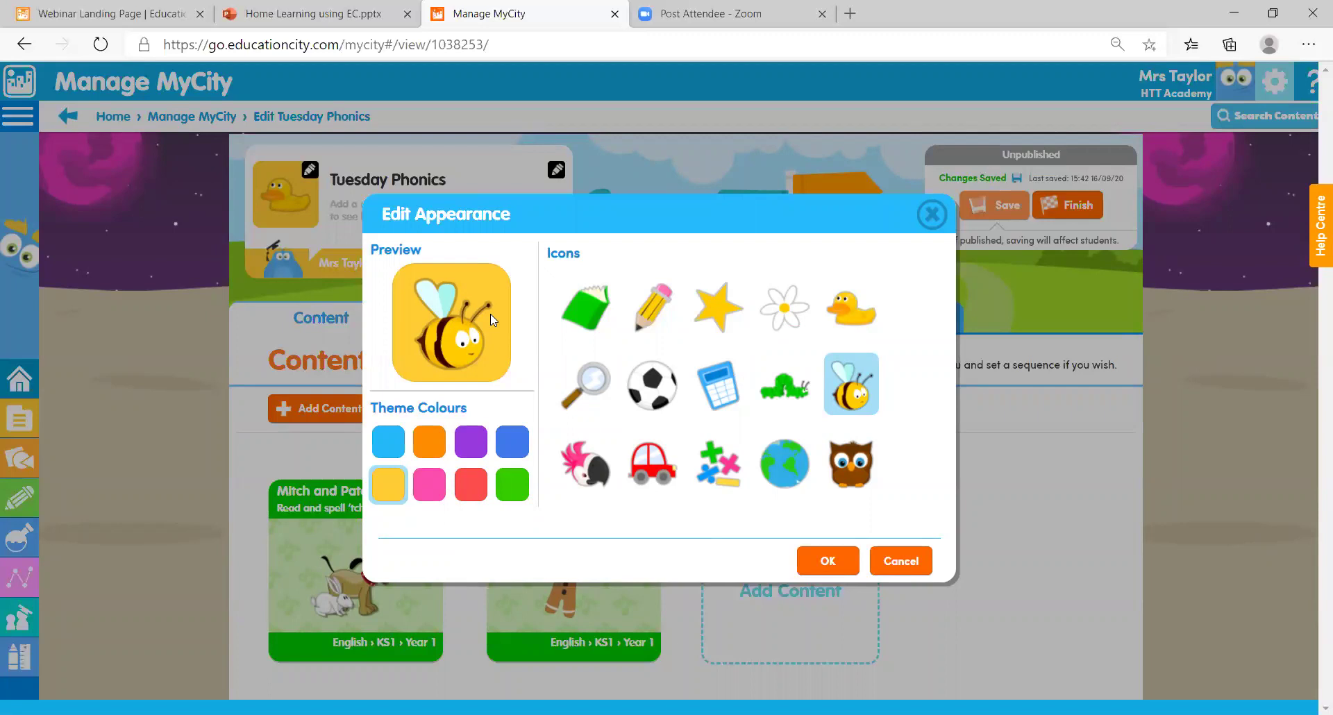
left_click(429, 442)
left_click(406, 492)
left_click(841, 561)
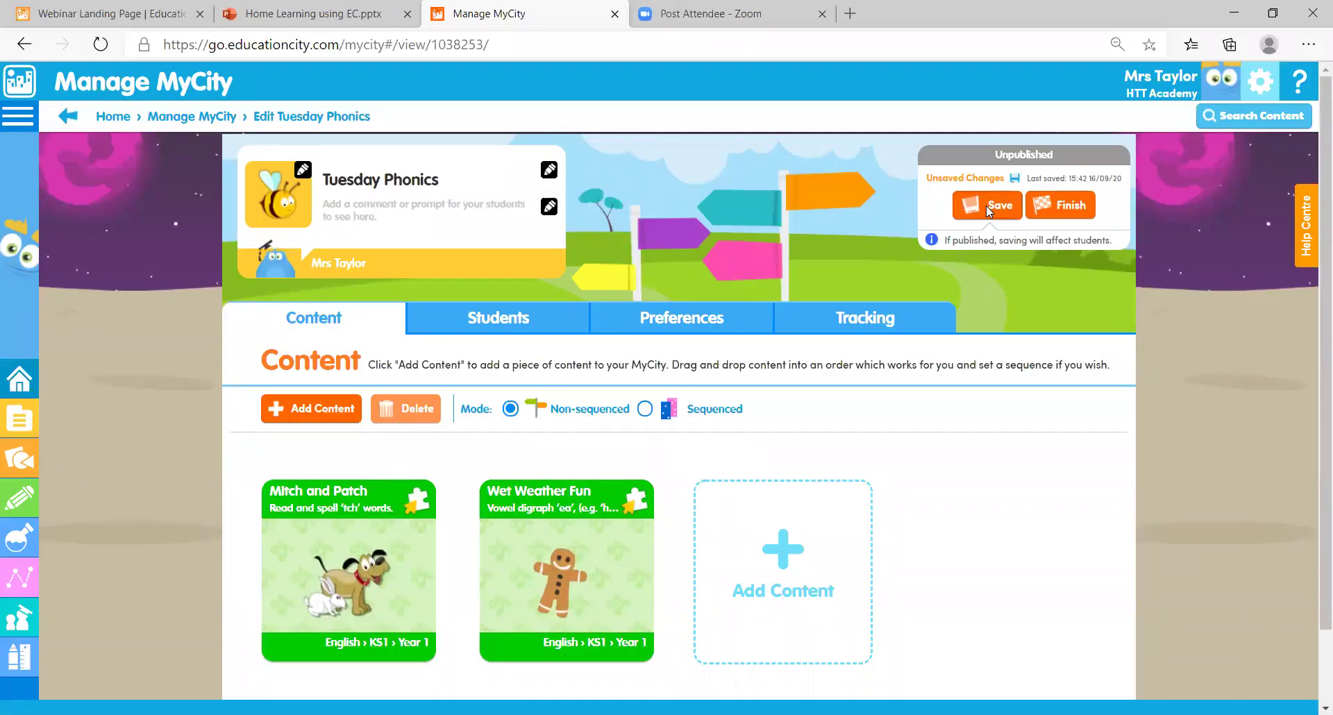
left_click(986, 205)
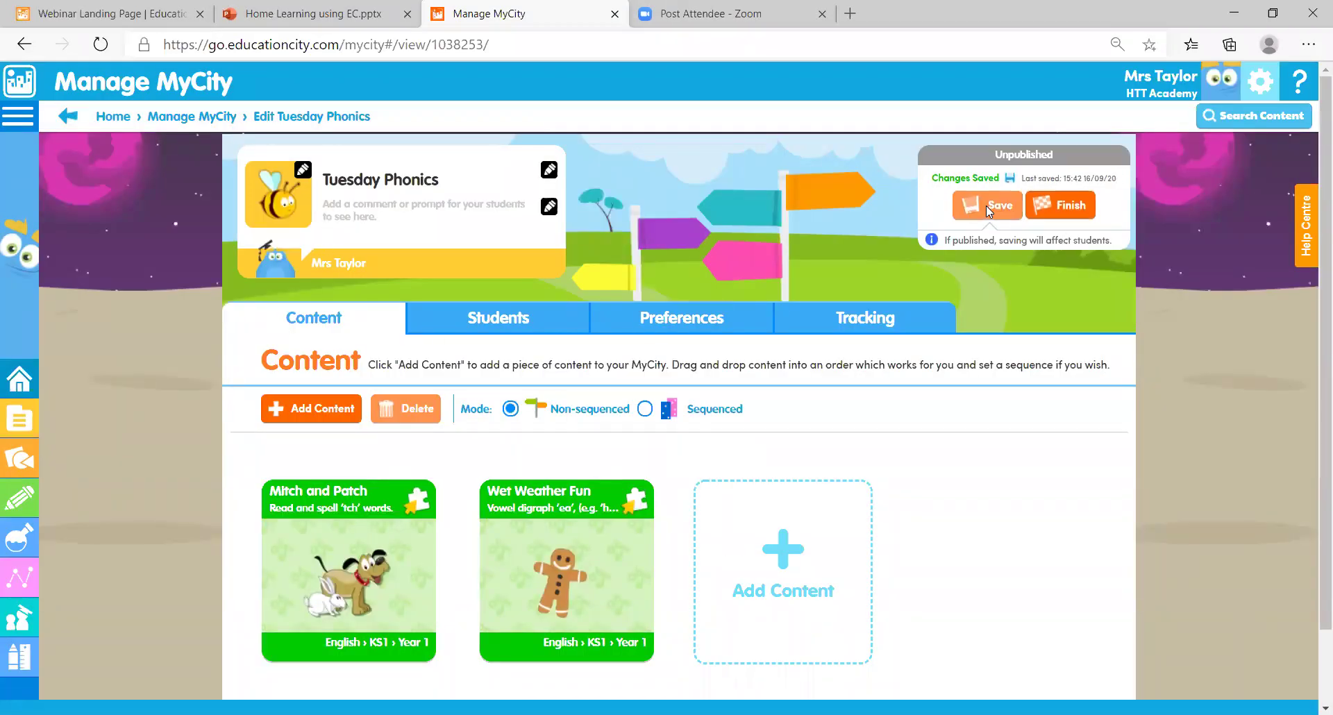
Assign the "HT- Tues Phonics" group to the Tuesday Phonics classwork and save it
left_click(513, 332)
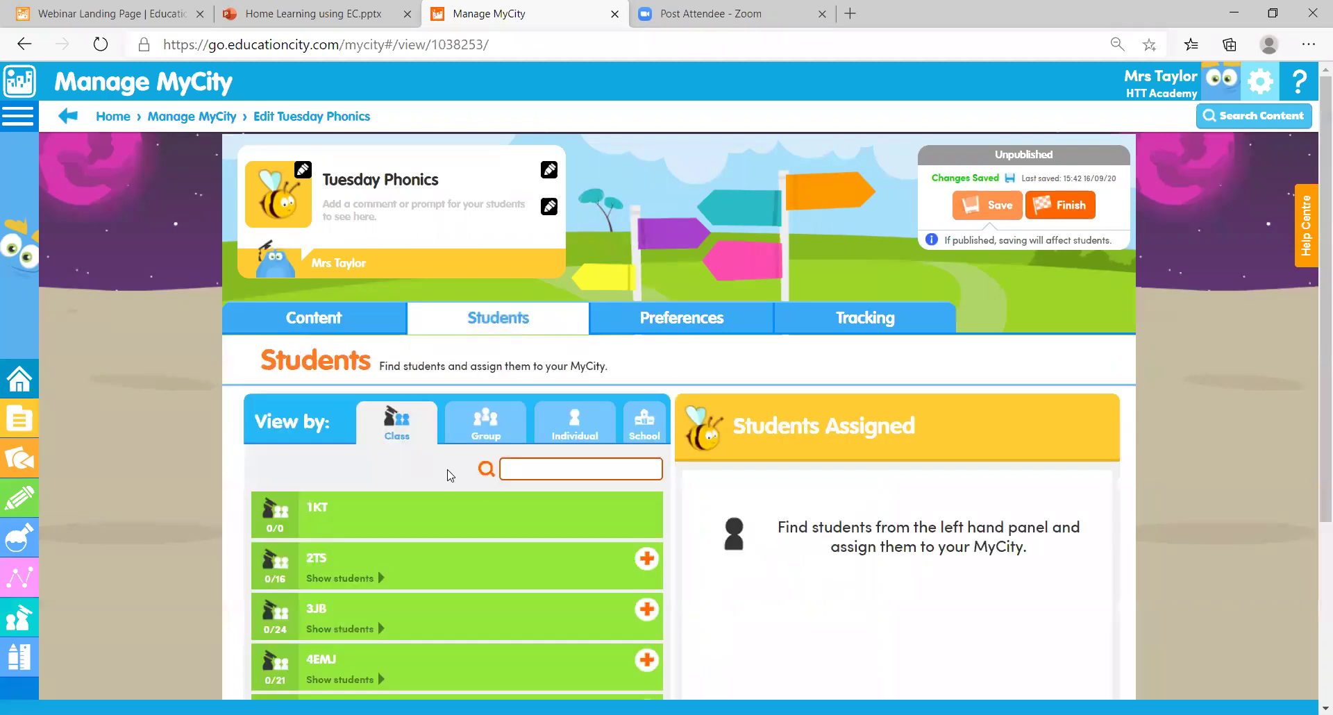
left_click(502, 431)
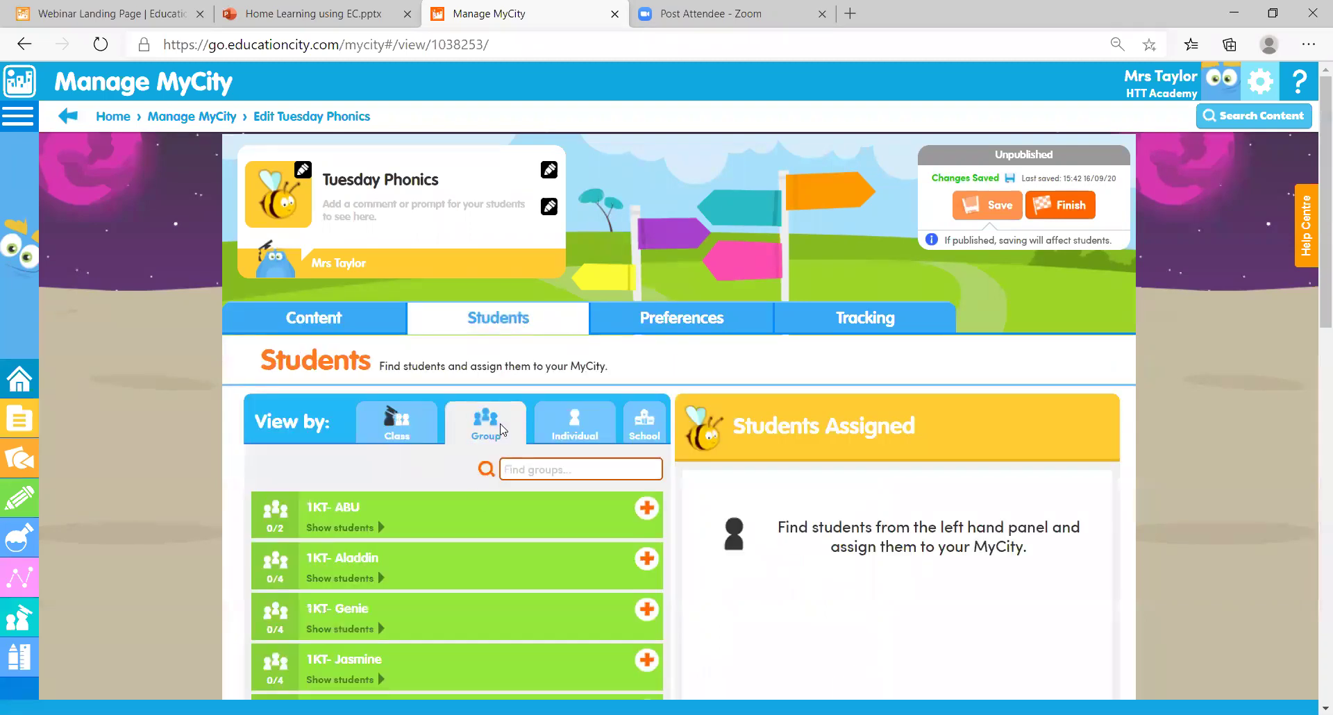
scroll(1314, 278, "down", 3)
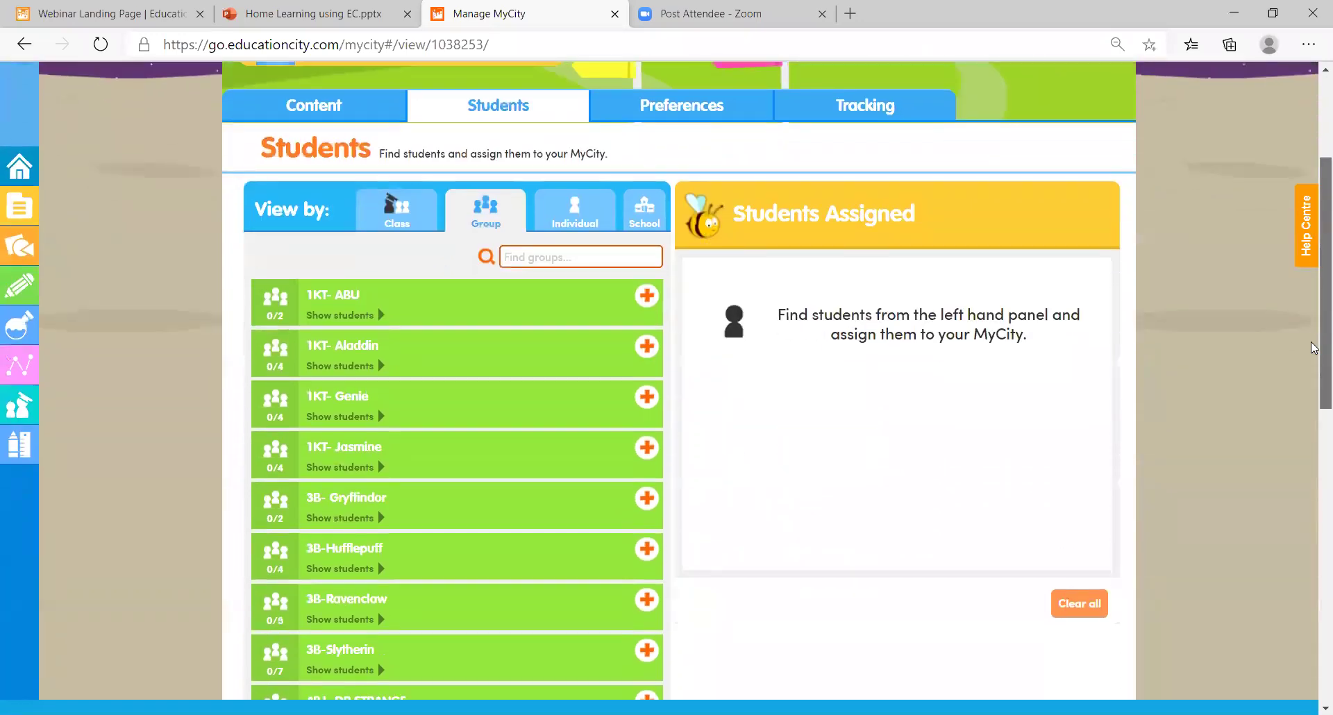
scroll(1314, 347, "down", 7)
scroll(1314, 522, "down", 3)
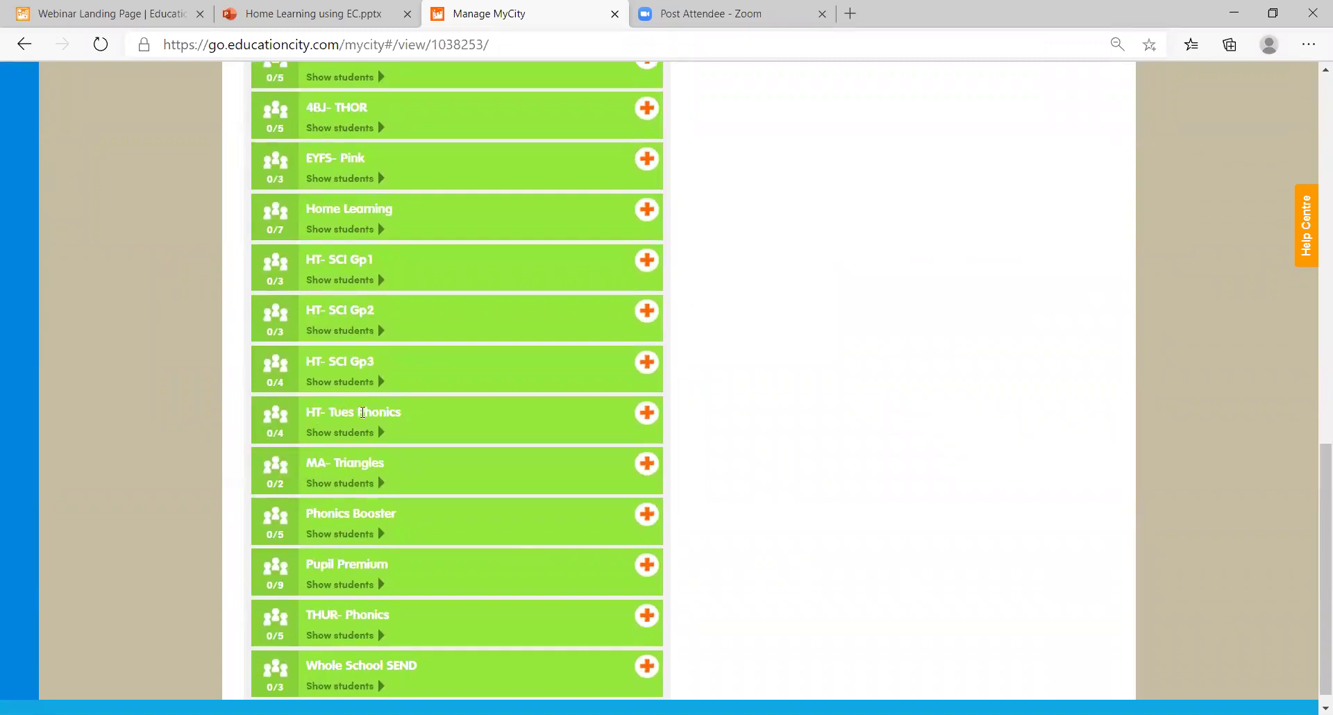
left_click(647, 415)
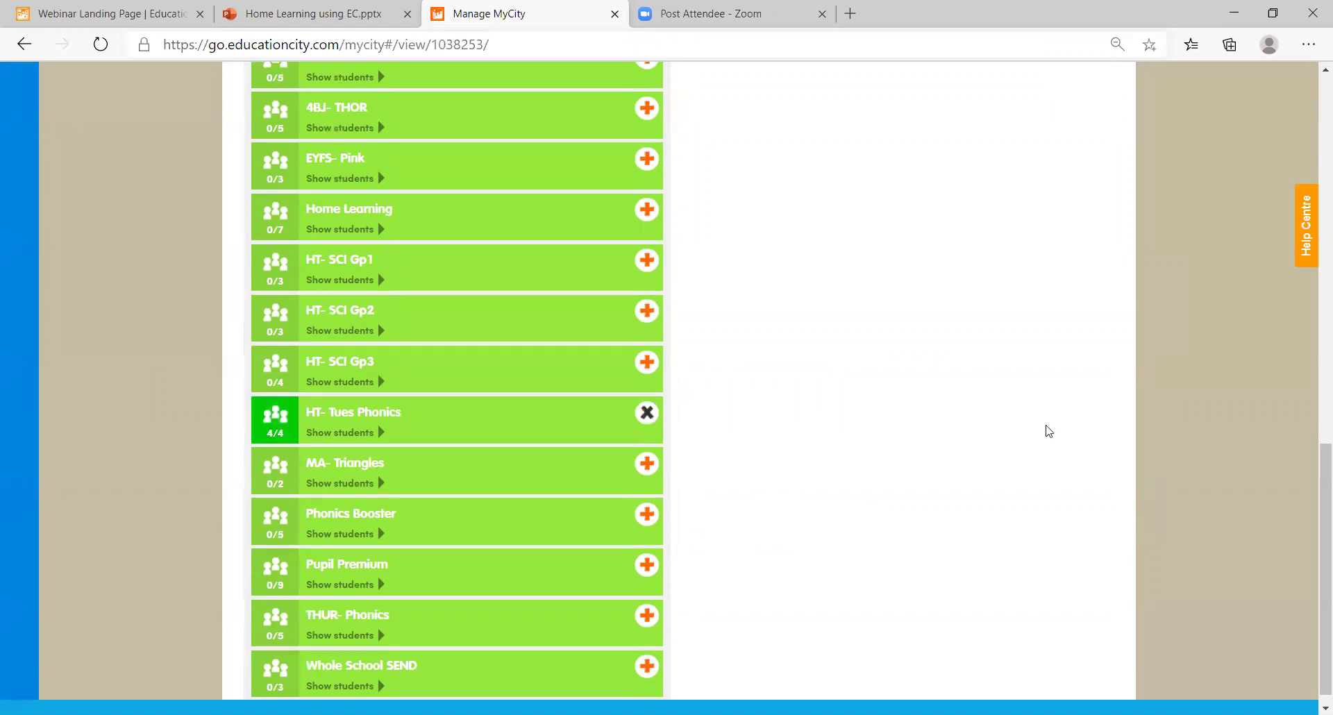
scroll(1030, 259, "up", 10)
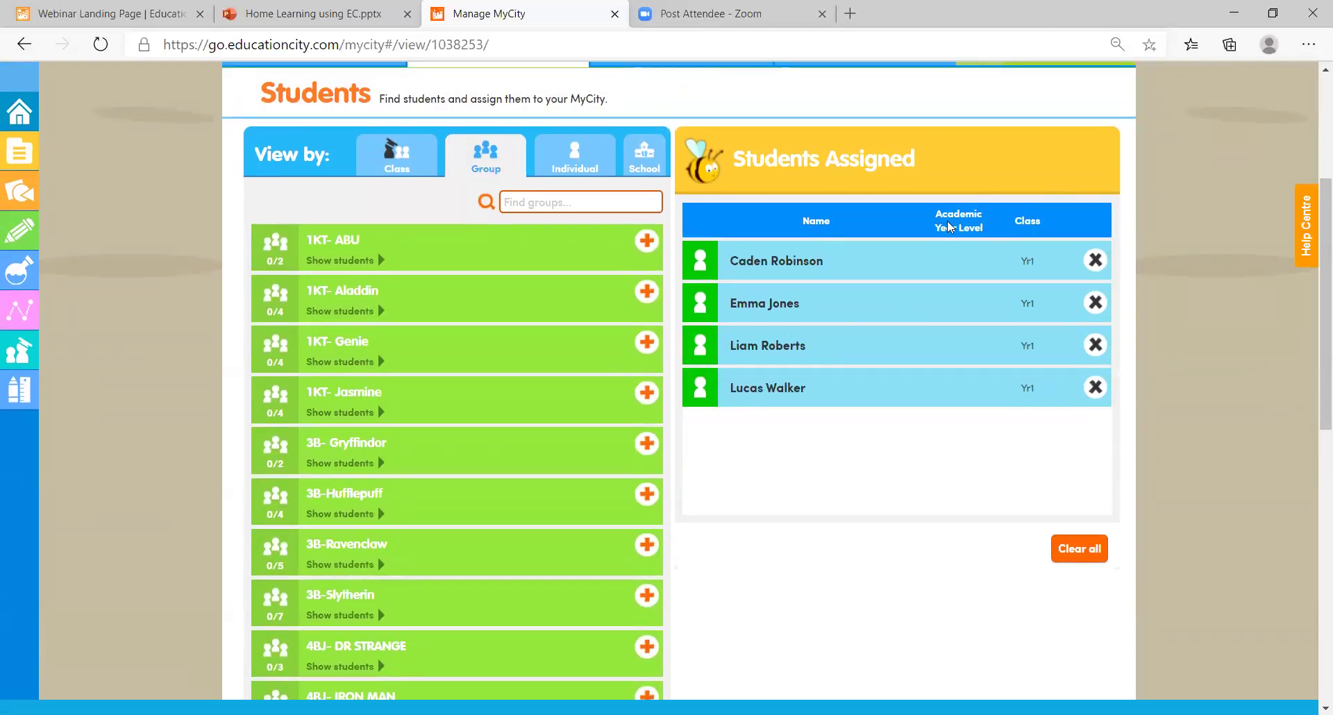
scroll(958, 229, "up", 4)
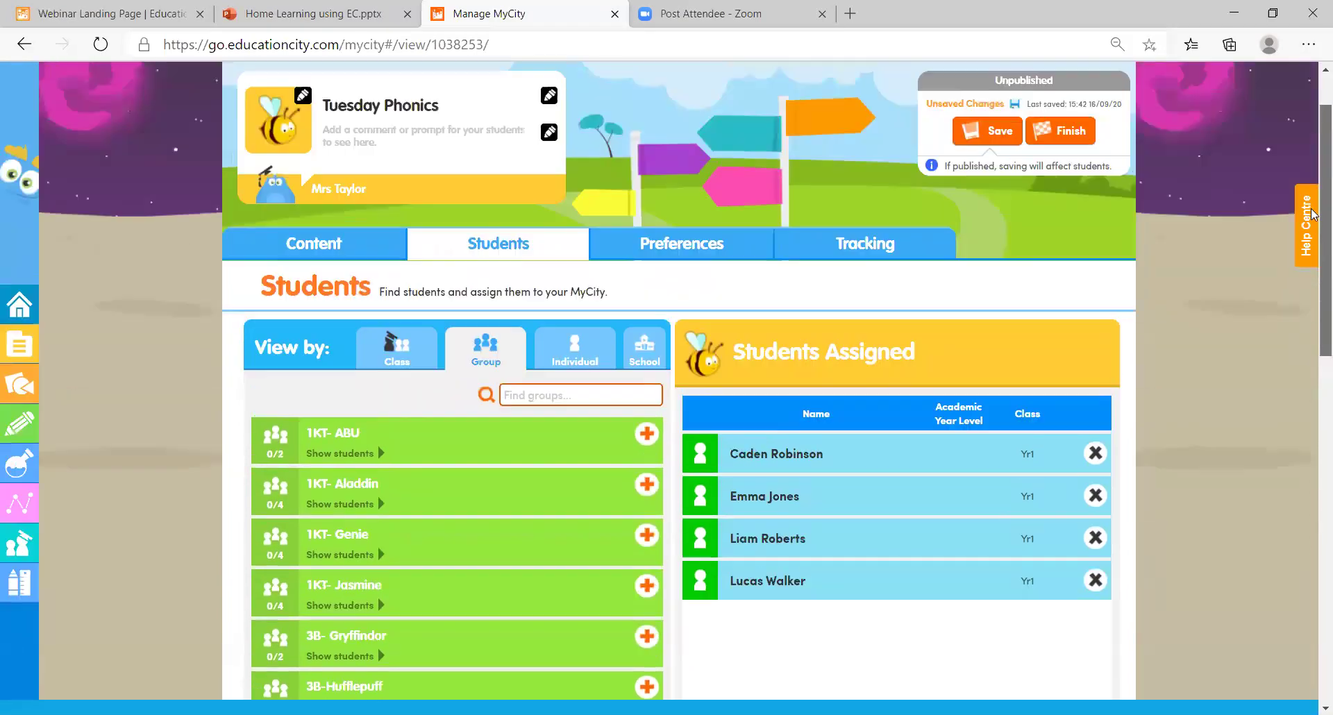
left_click(998, 208)
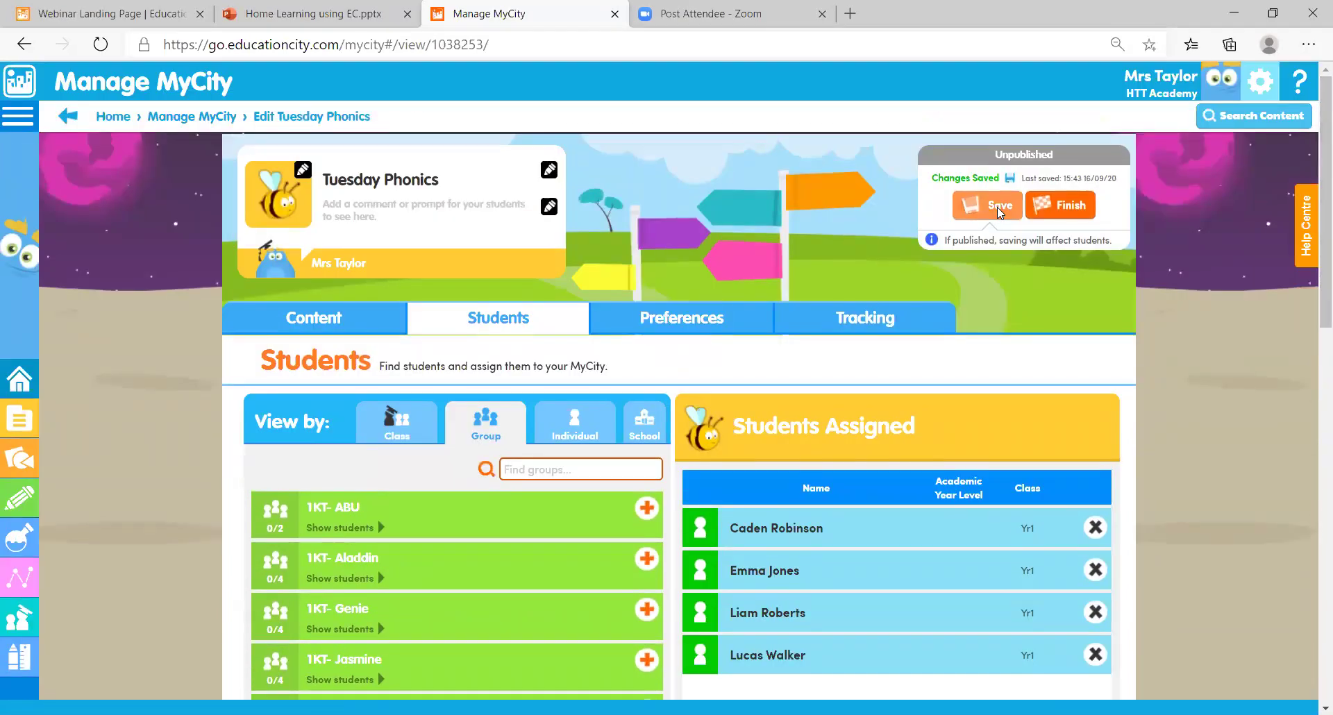
Set the Tuesday Phonics classwork to publish to students indefinitely
left_click(653, 324)
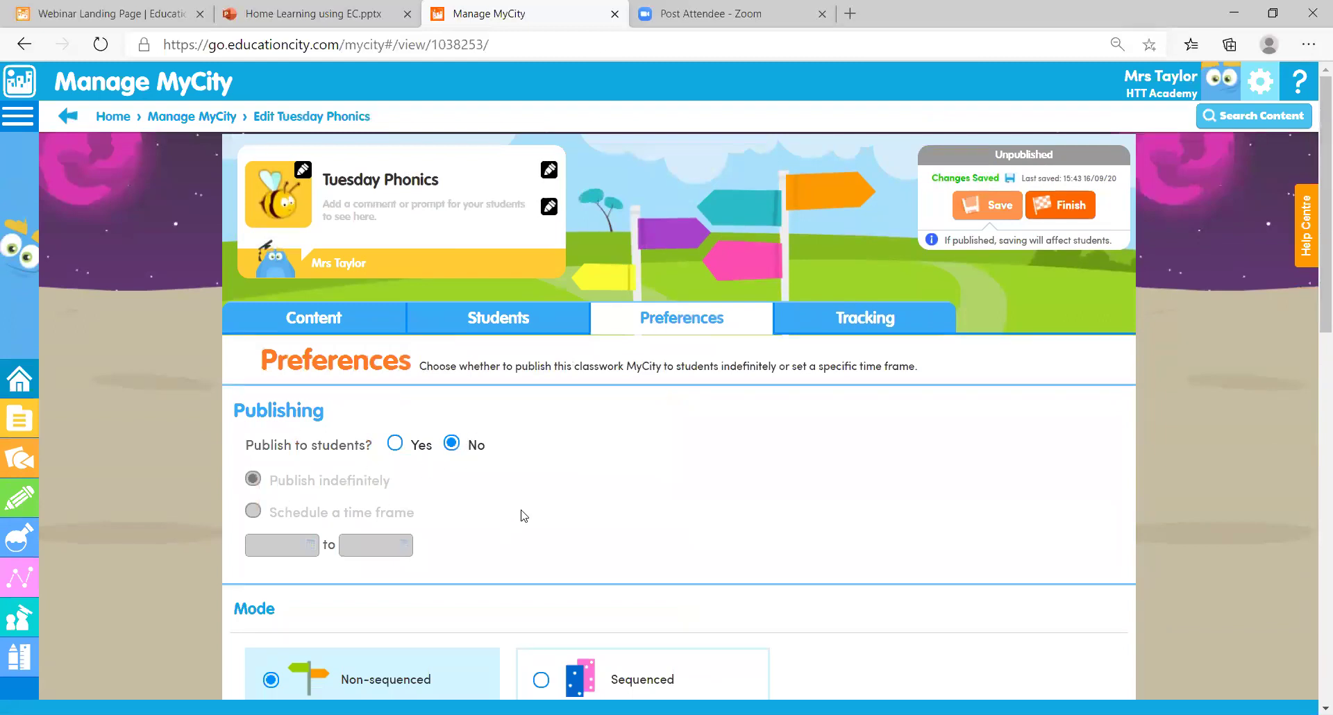
left_click(395, 443)
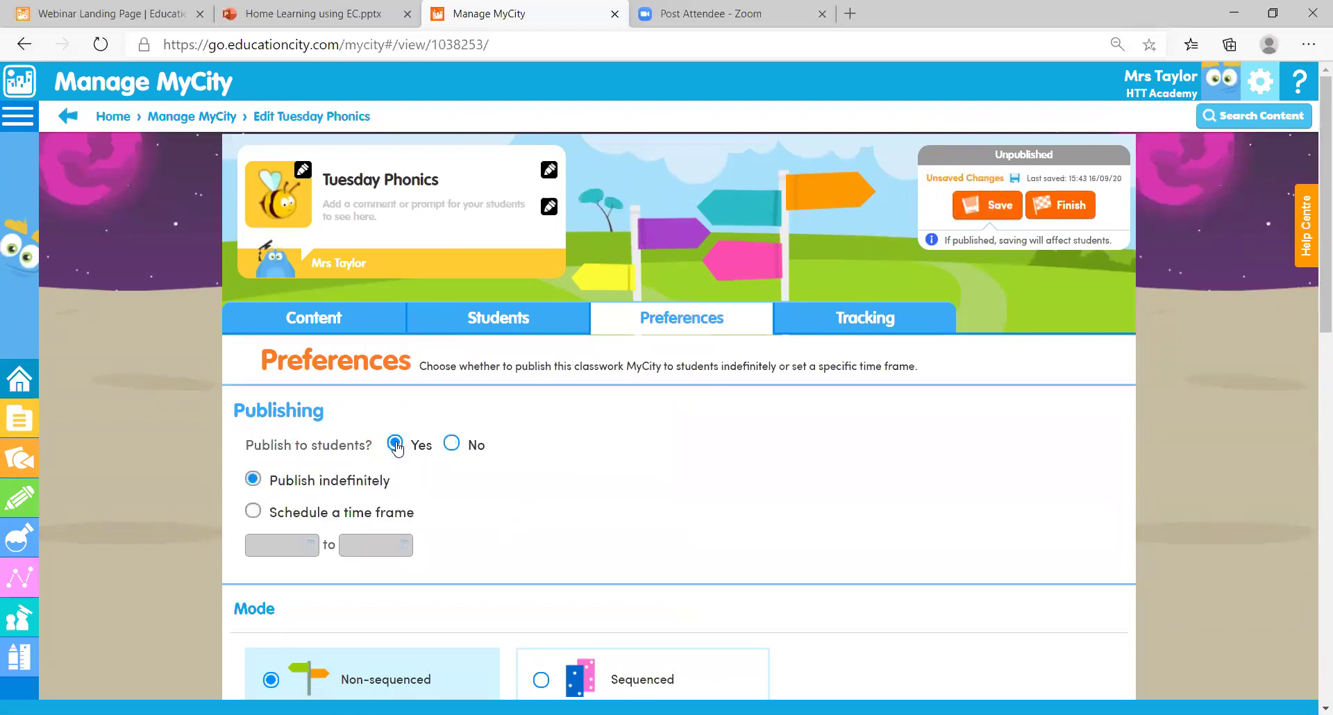
left_click(298, 514)
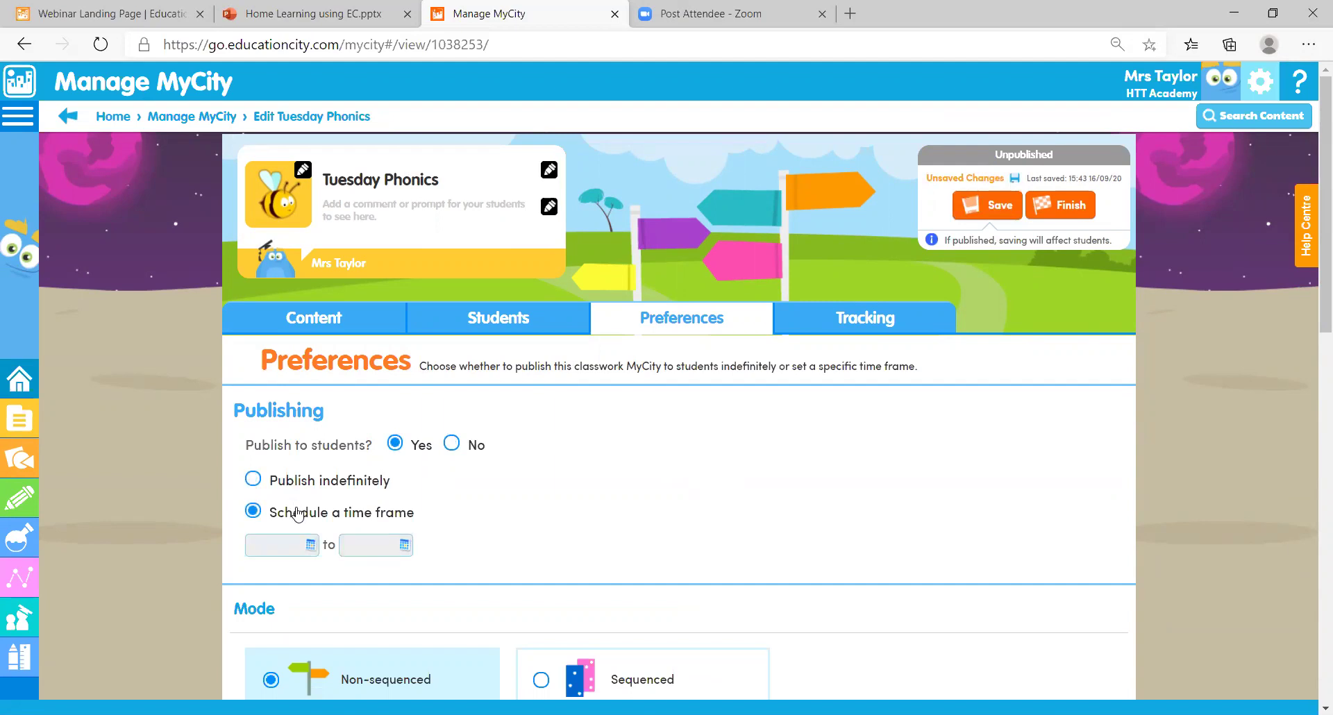
left_click(379, 481)
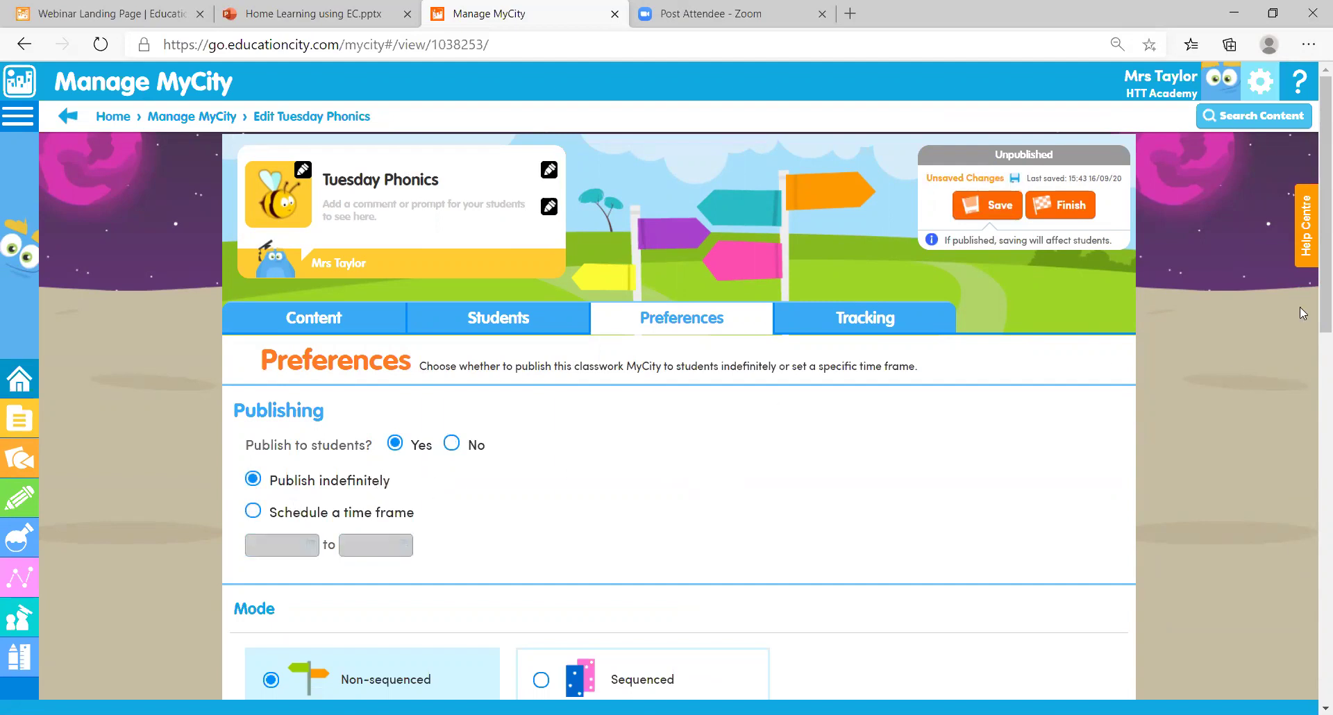
Examine the classwork's mode, minimum score and content preferences, including timer, certificate, time limit and PlayLive options
scroll(1305, 333, "down", 4)
left_click_drag(1313, 376, 1313, 425)
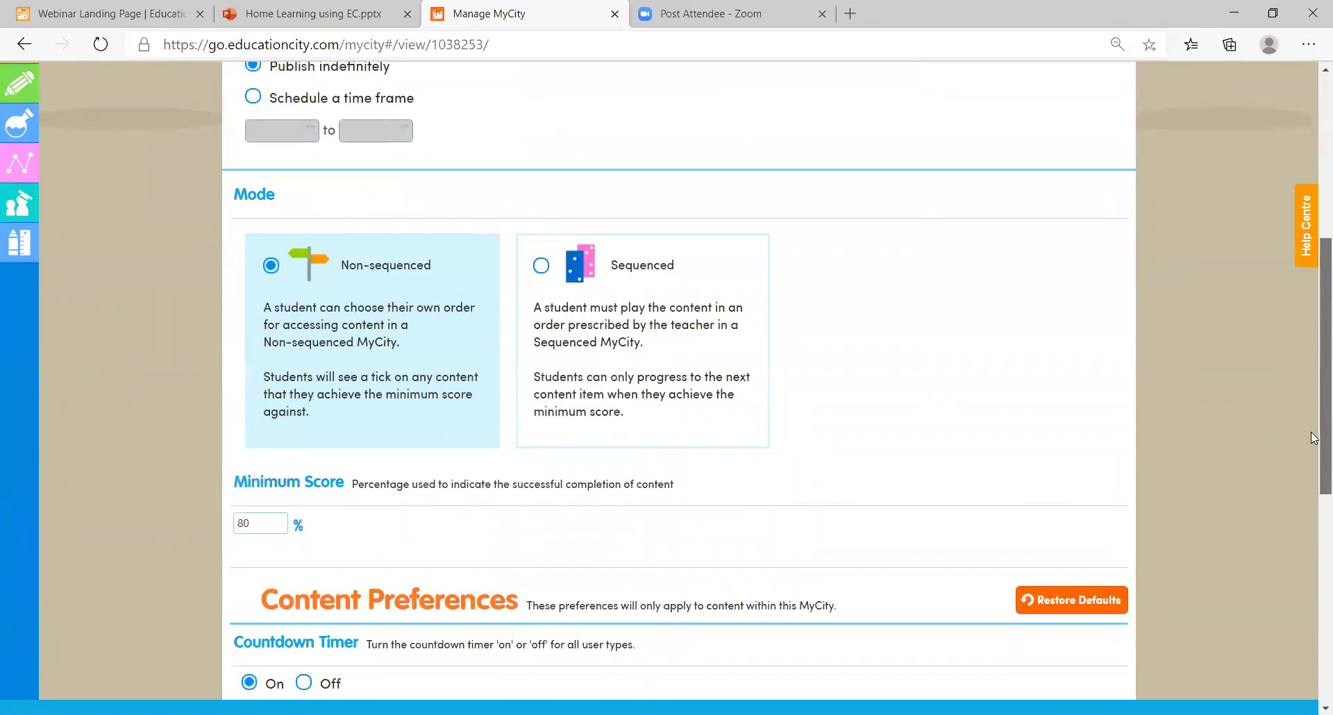
scroll(1313, 425, "down", 1)
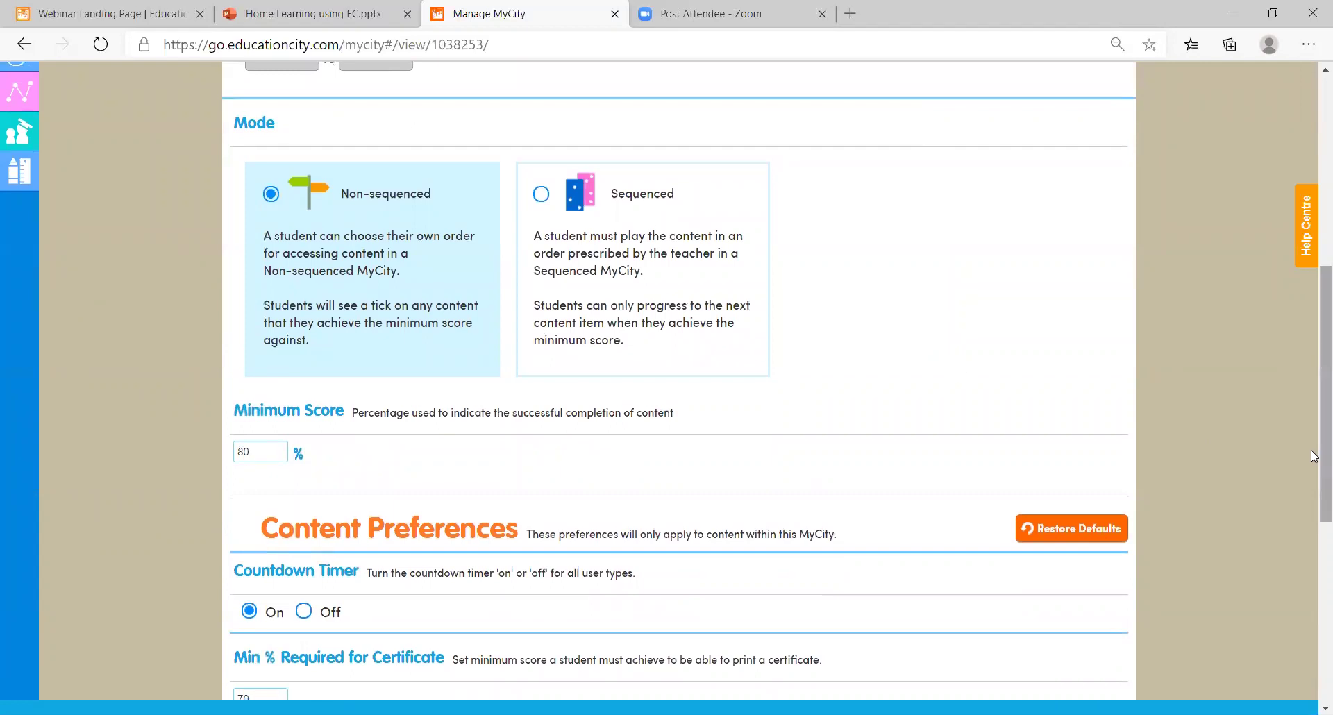
scroll(1315, 458, "down", 2)
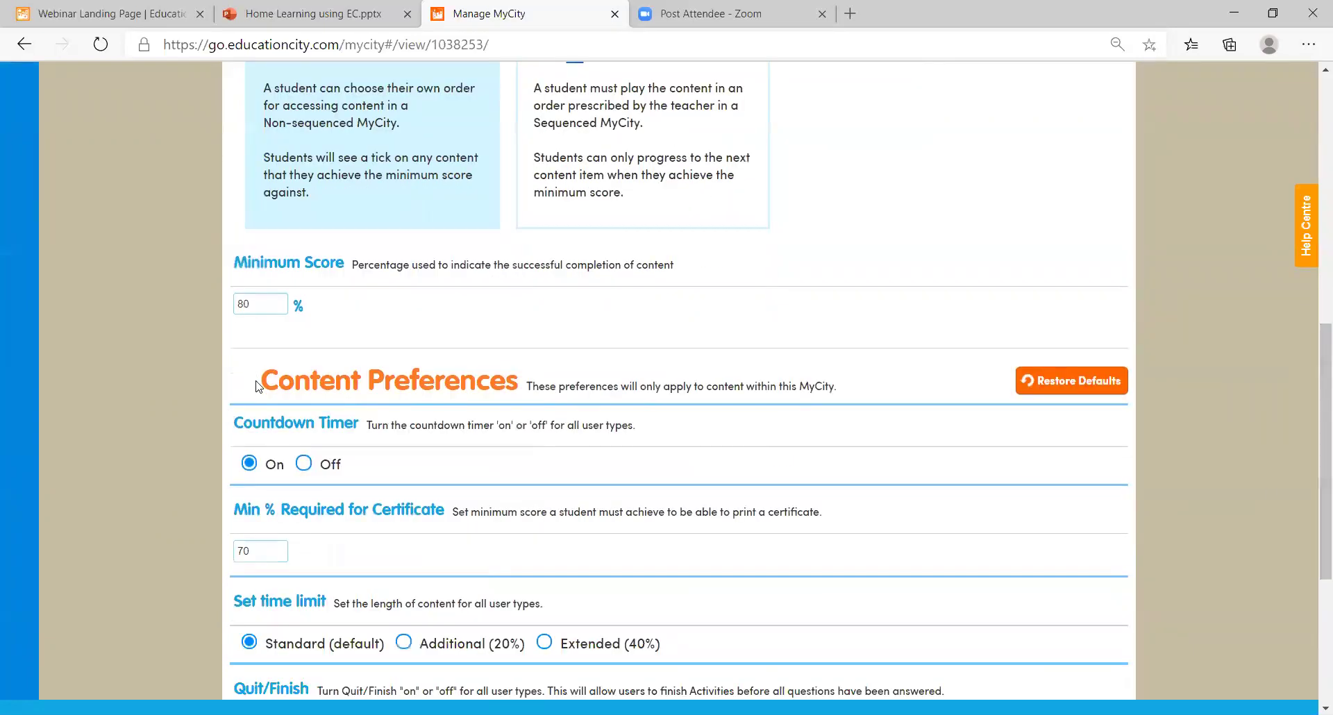
scroll(1312, 495, "down", 1)
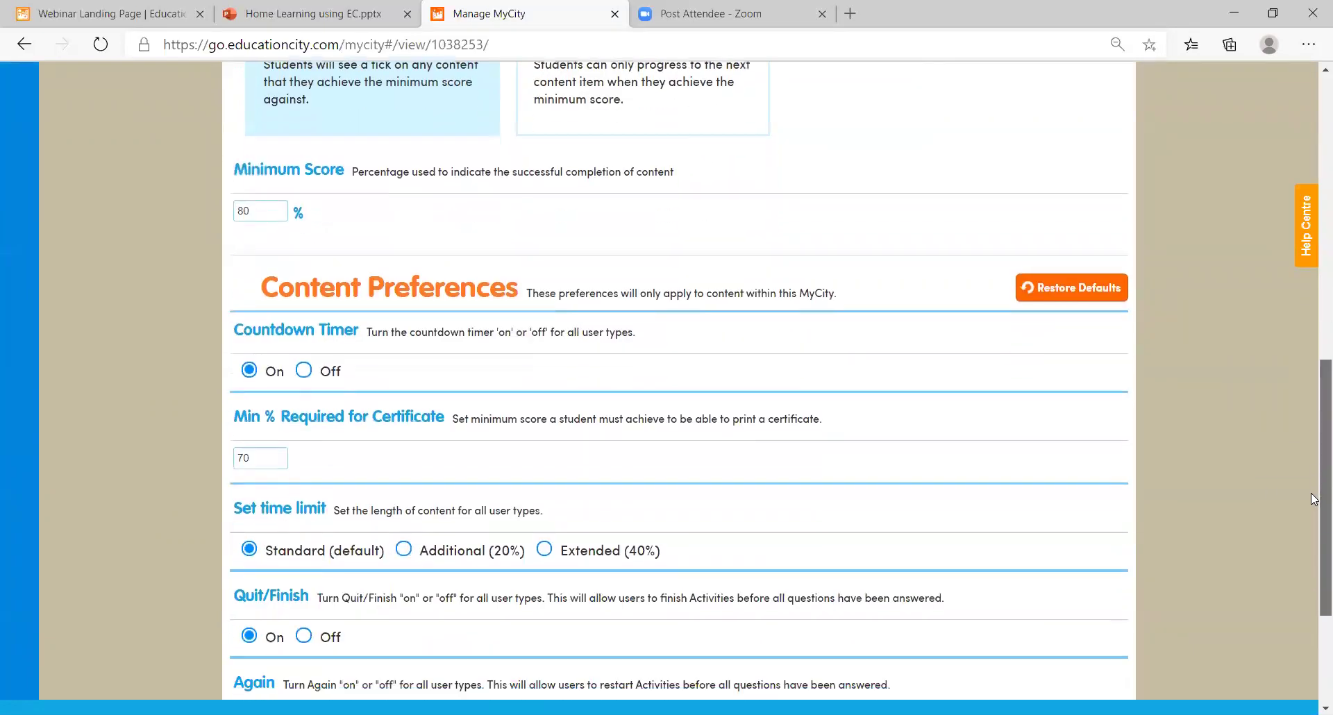
scroll(1310, 535, "down", 2)
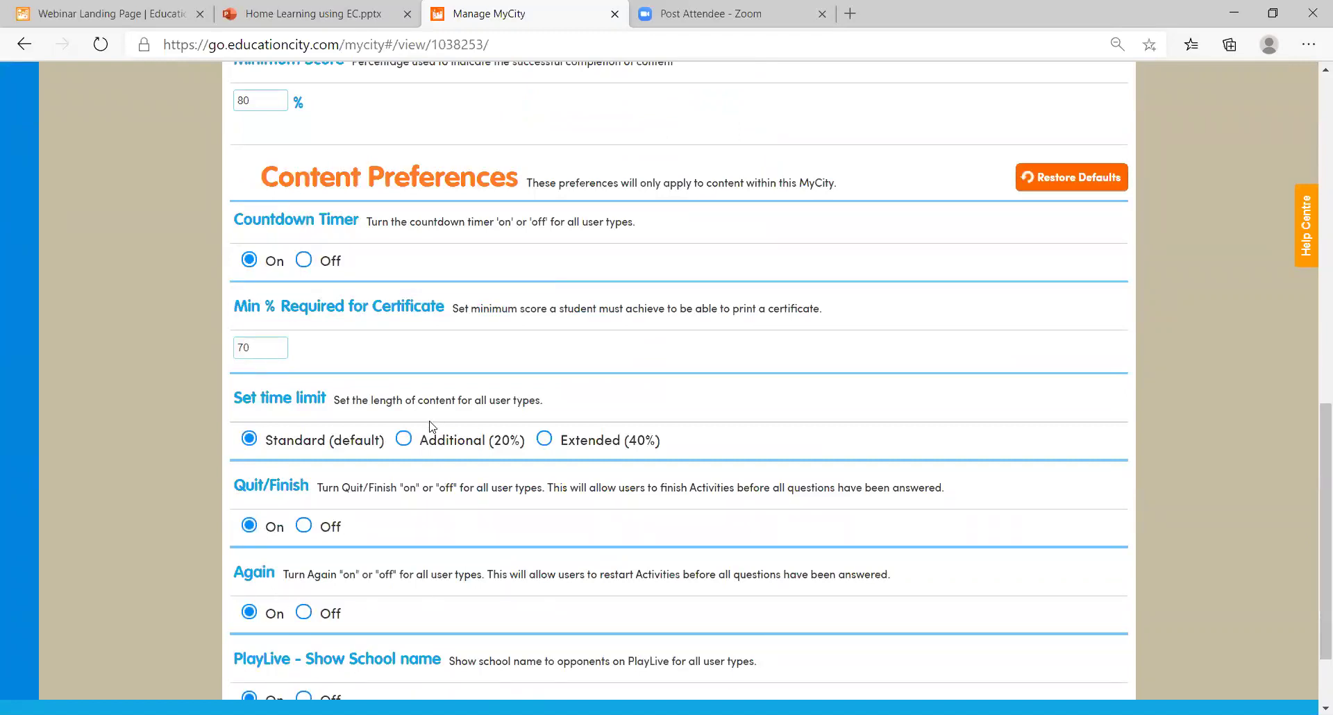
scroll(1313, 608, "down", 1)
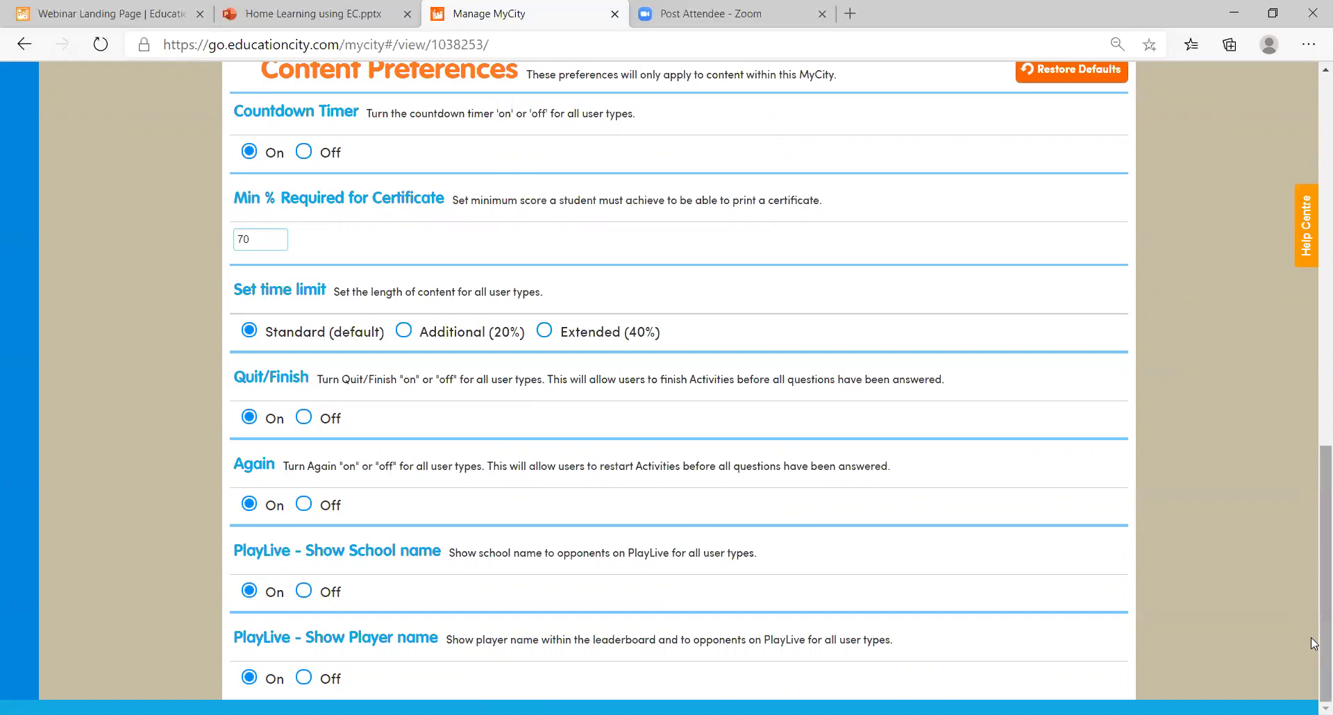
scroll(1308, 611, "up", 2)
scroll(1311, 538, "up", 10)
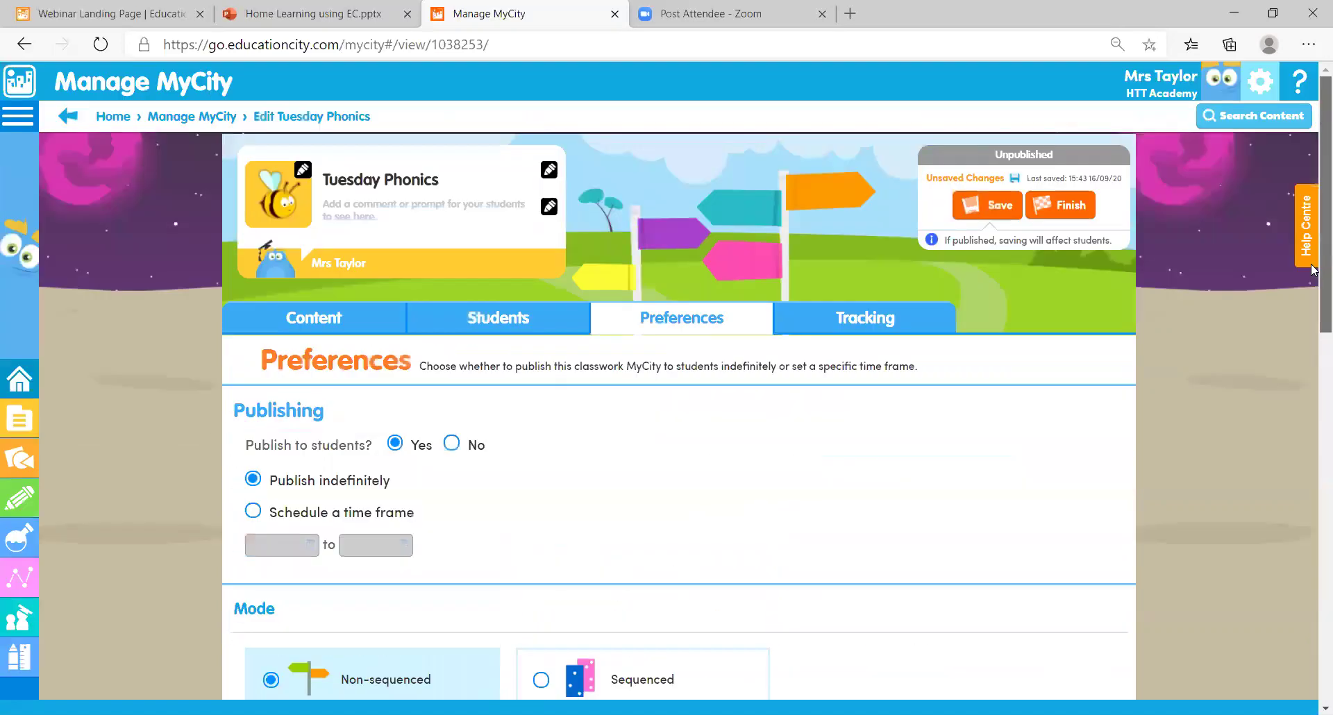
Save the published Tuesday Phonics classwork and view the first student's progress details in its tracking
left_click(987, 202)
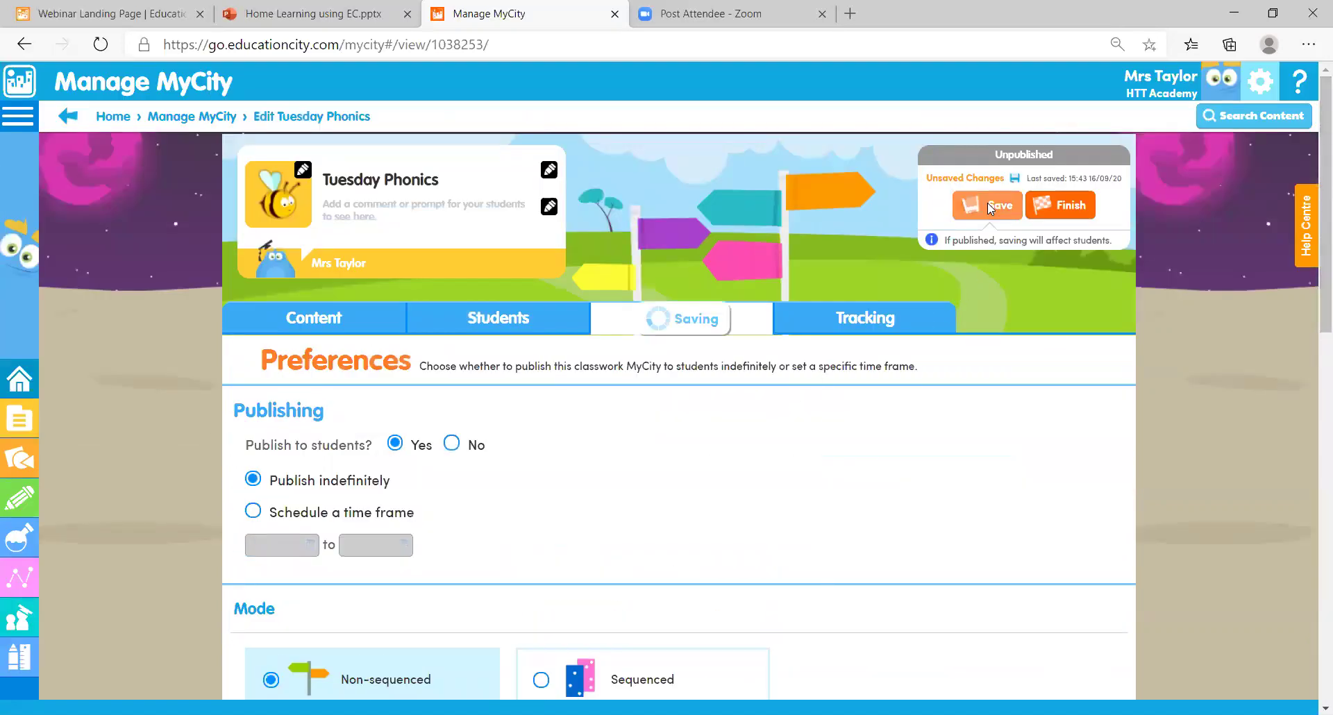
left_click(865, 323)
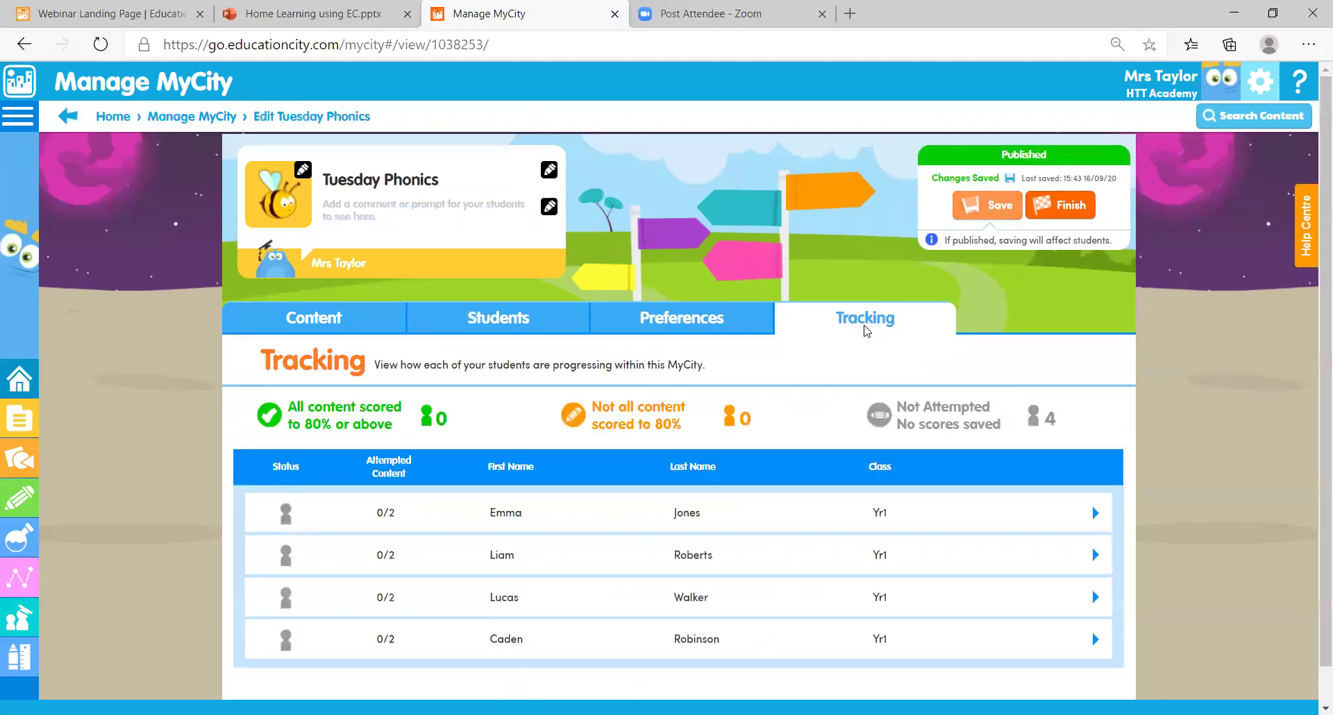
left_click(795, 499)
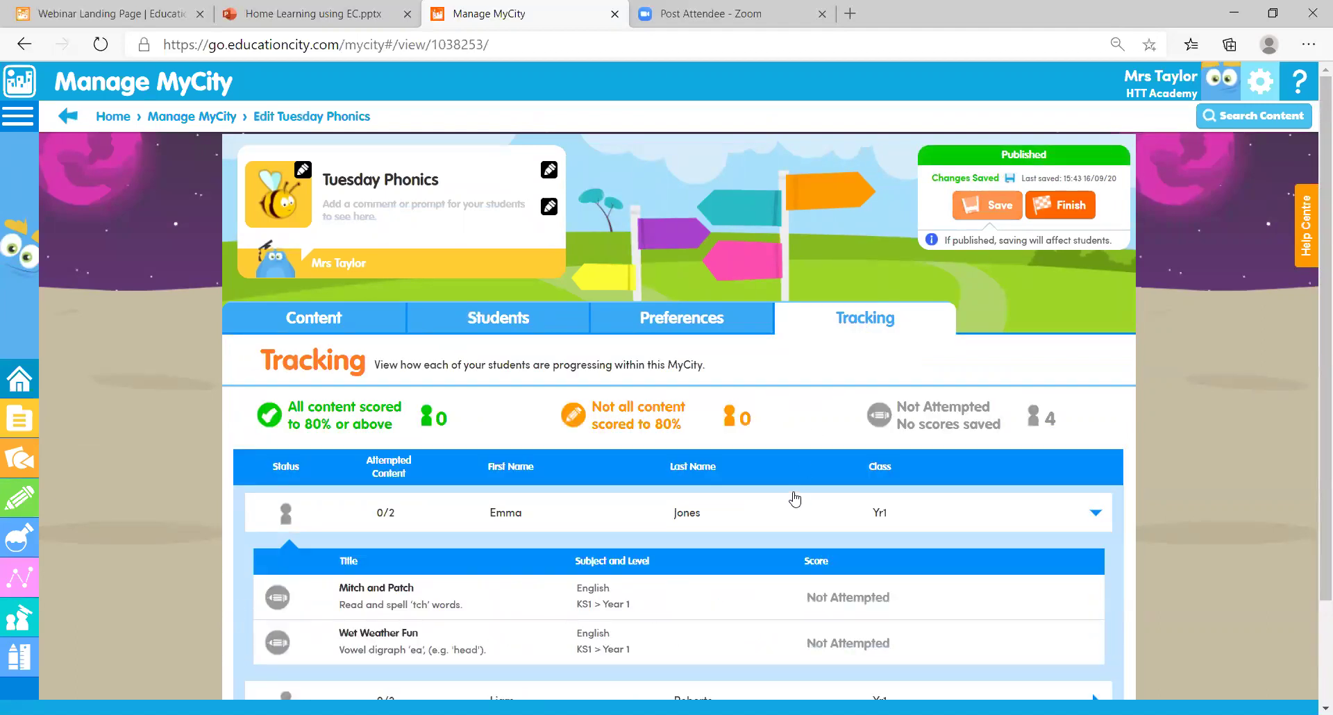
left_click(795, 500)
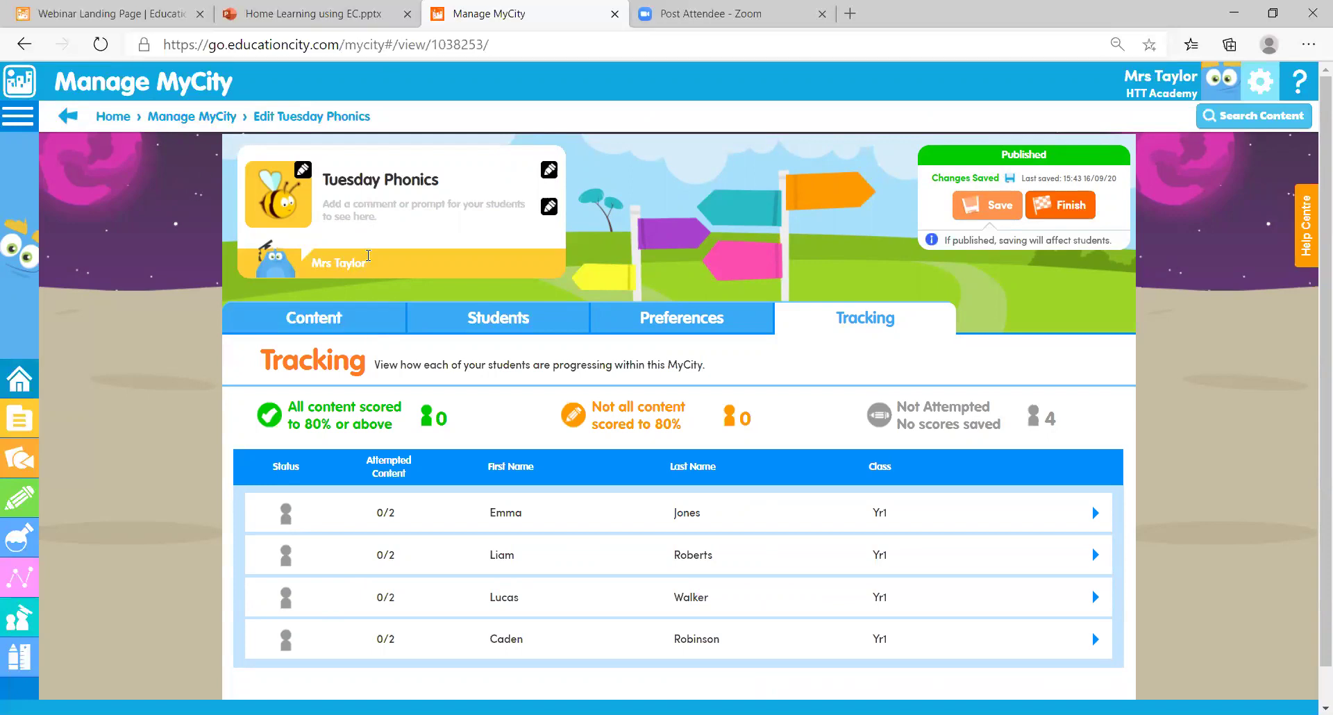
Create a classwork copy of Tuesday Phonics titled "Tuesday Phonics - Y1 Teacher", retaining both content and students
left_click(215, 117)
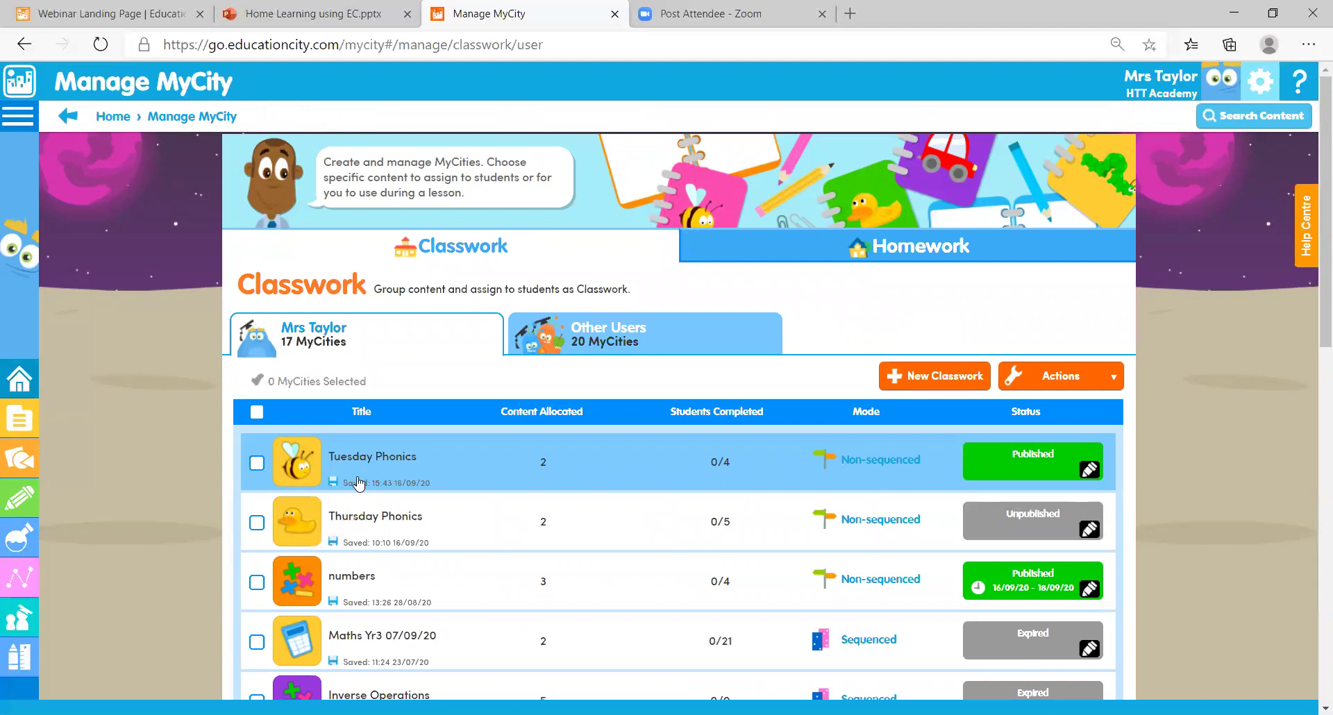
left_click(256, 464)
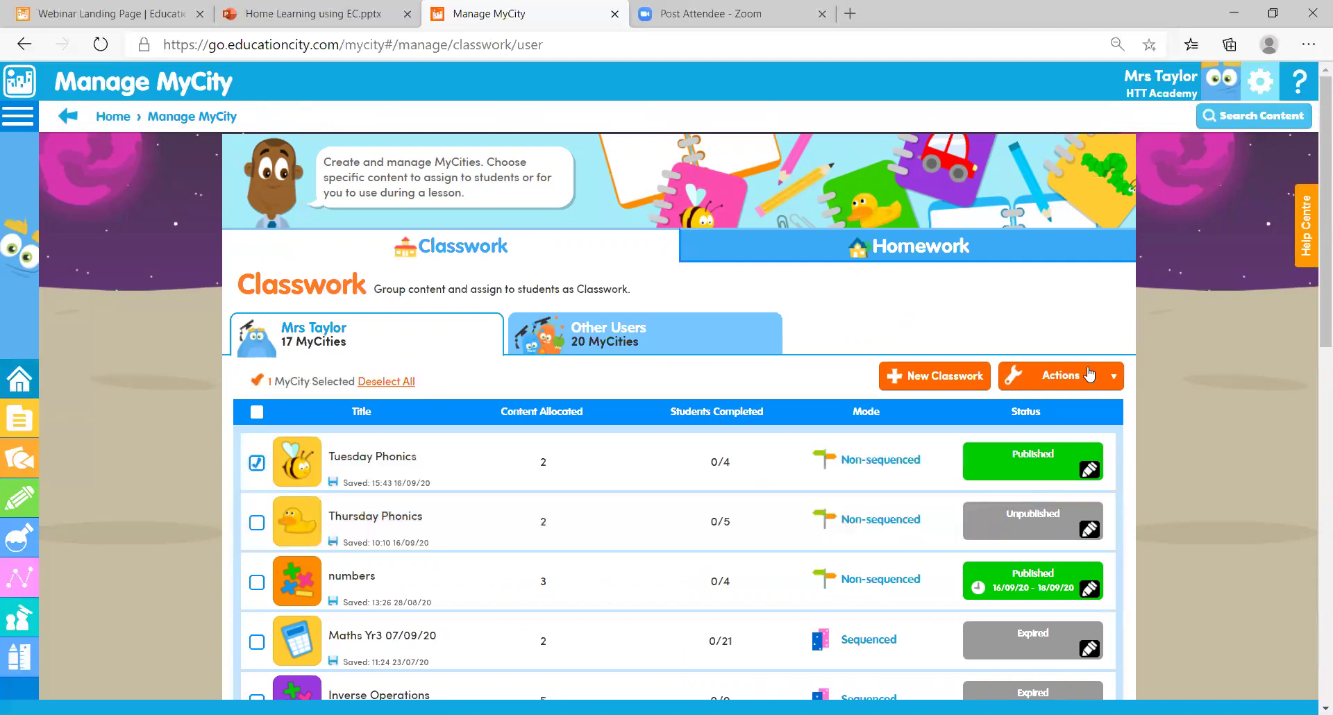
left_click(1080, 387)
left_click(1063, 406)
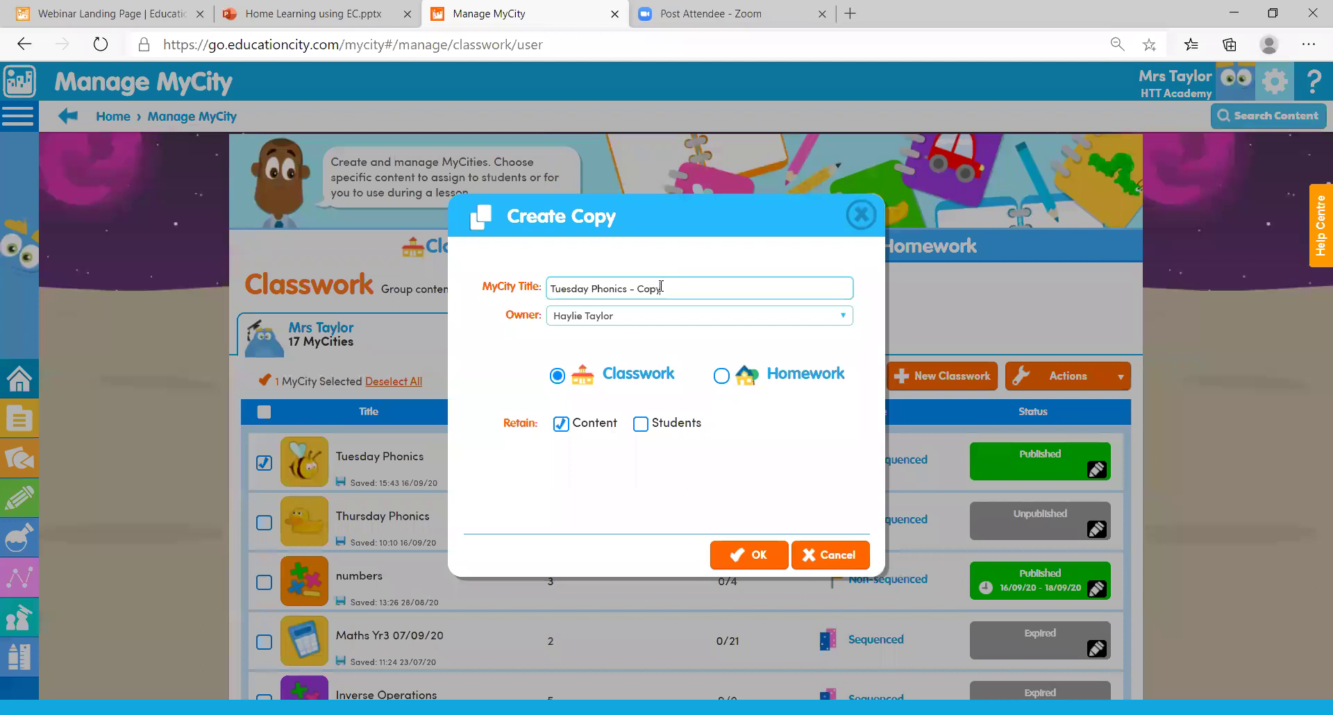
left_click_drag(660, 286, 640, 286)
type("Y1 Teacher")
left_click(642, 287)
key("BackSpace")
left_click(641, 425)
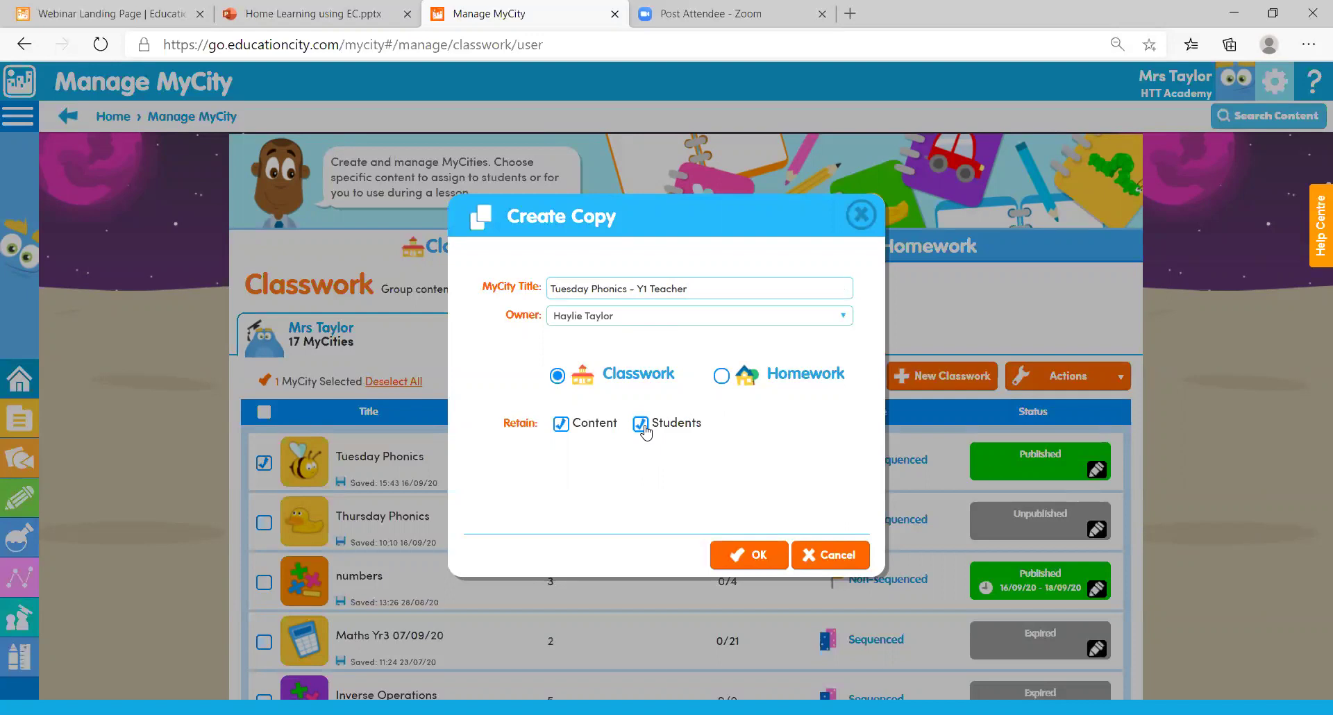
left_click(750, 555)
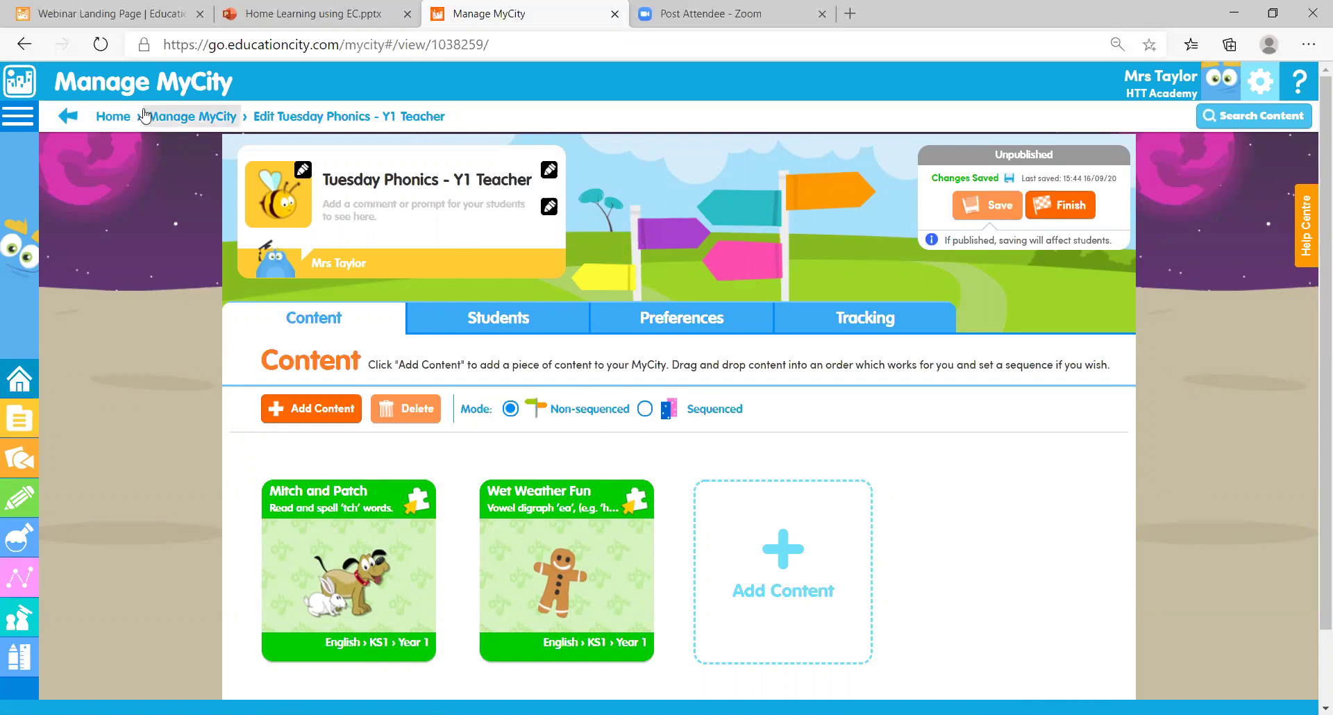
Allocate the "Tuesday Phonics - Y1 Teacher" classwork to the teacher listed just above the last visible one and refresh the classwork list
left_click(66, 122)
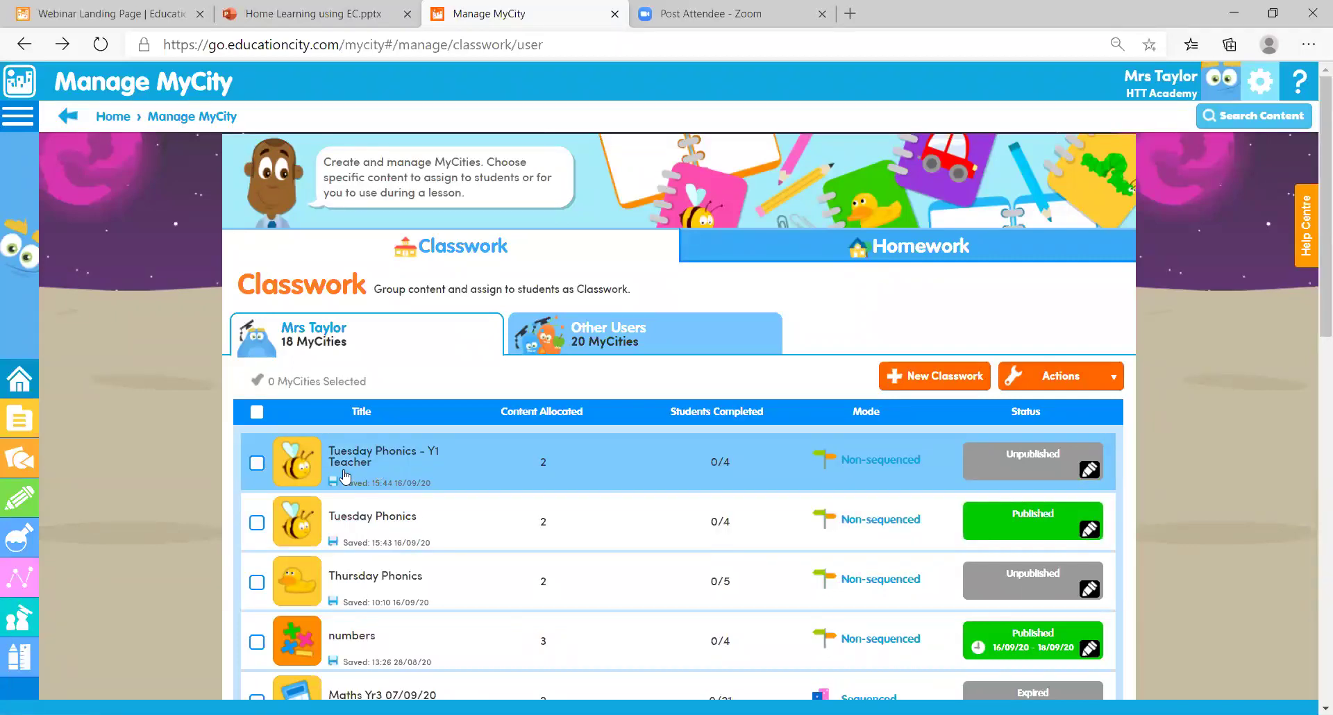
left_click(256, 464)
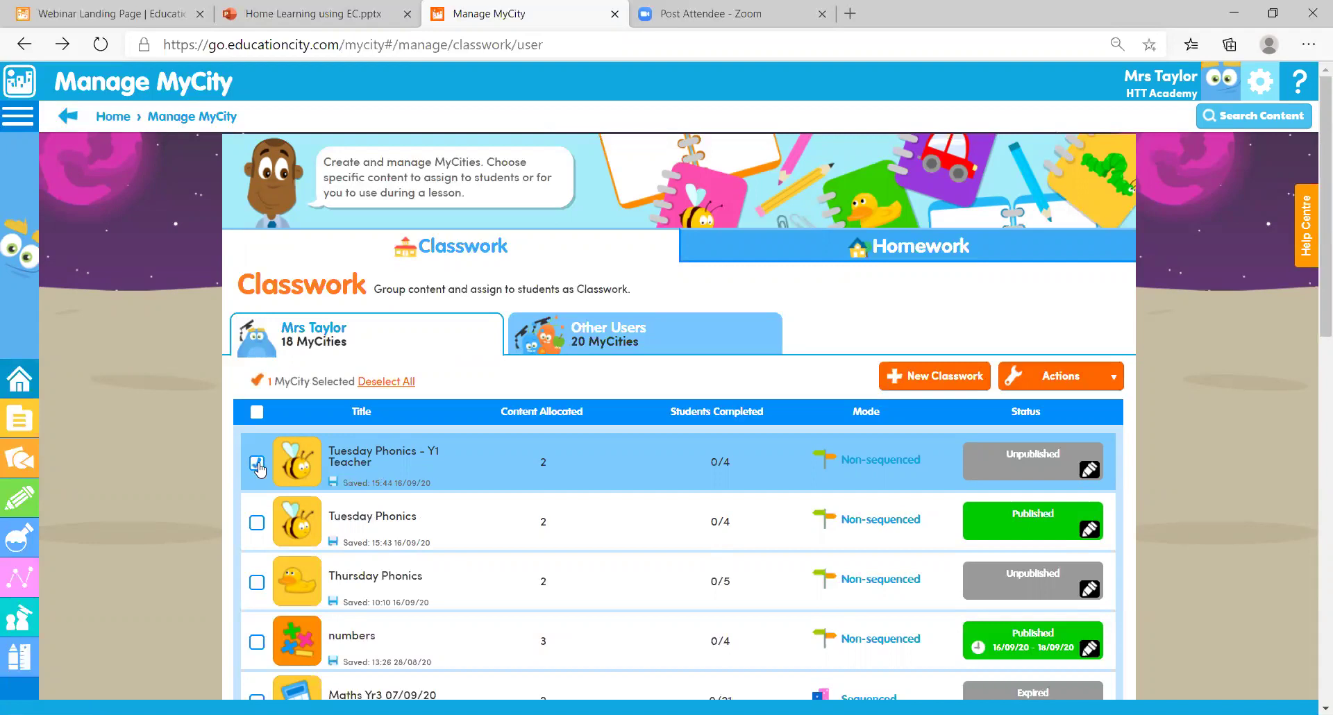
left_click(1087, 386)
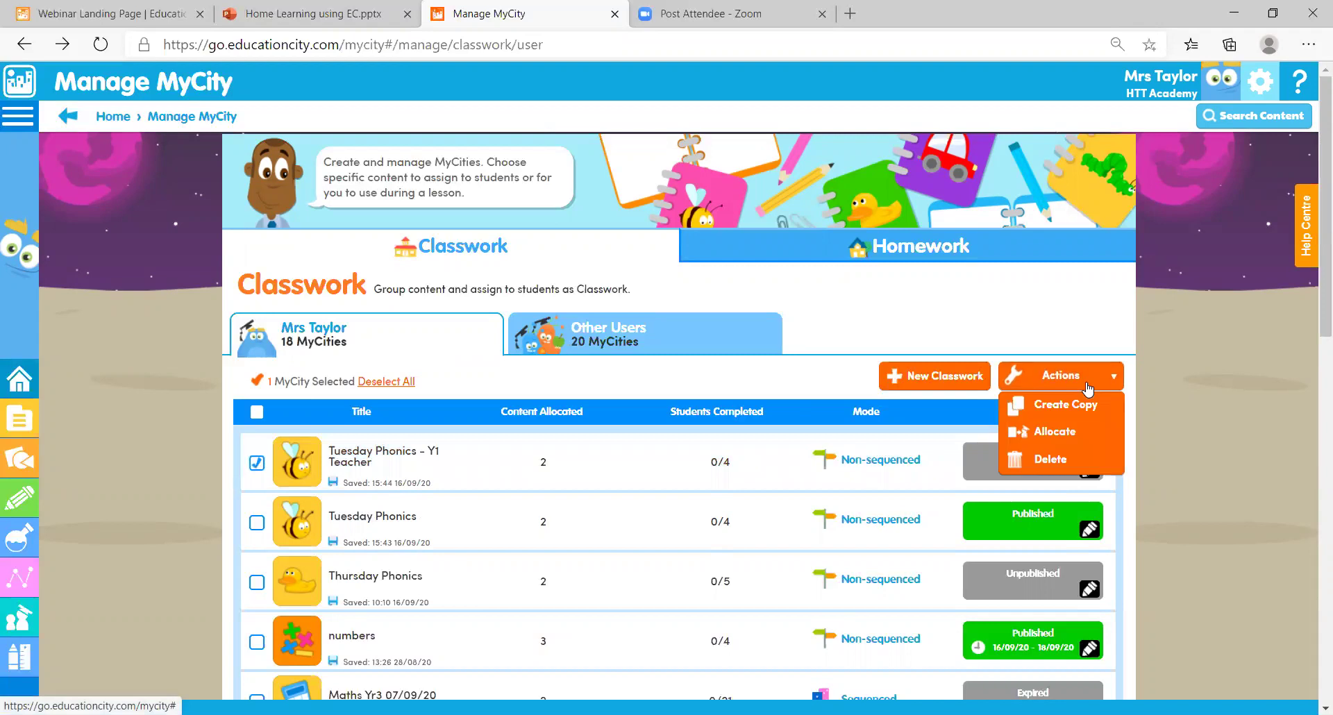
left_click(1087, 435)
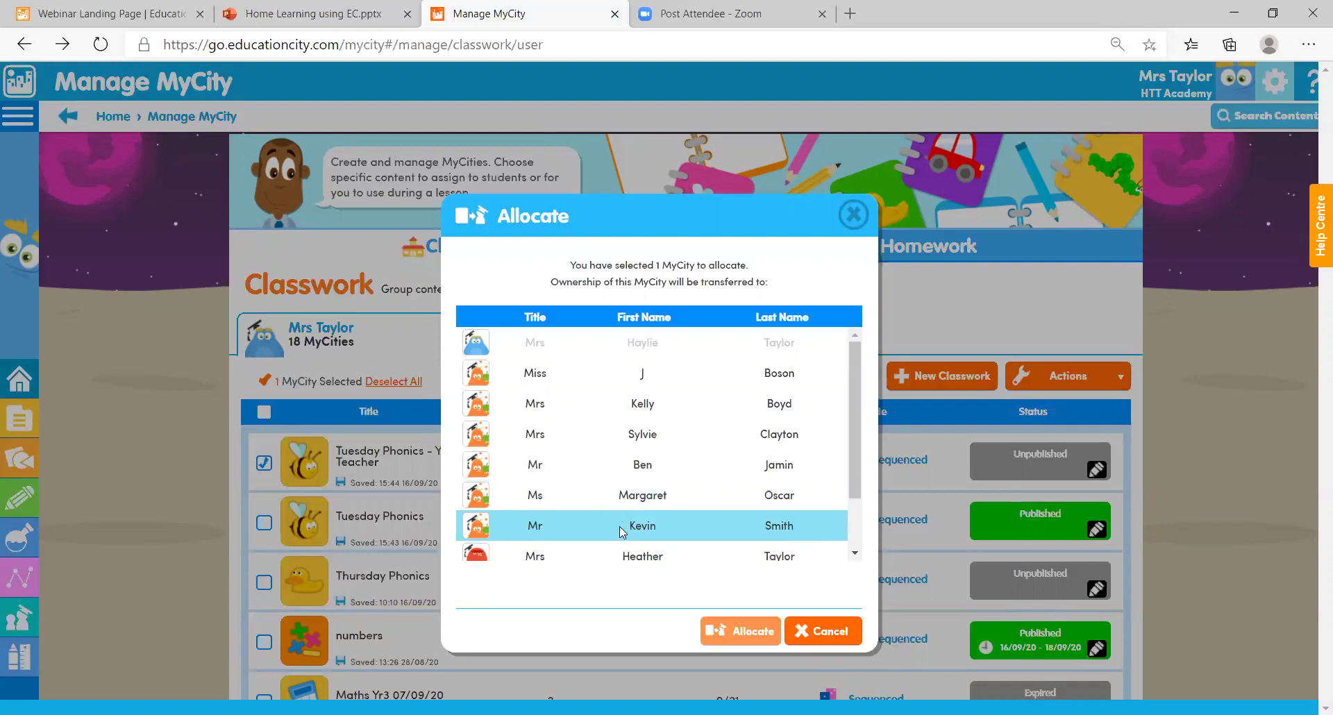
left_click(621, 532)
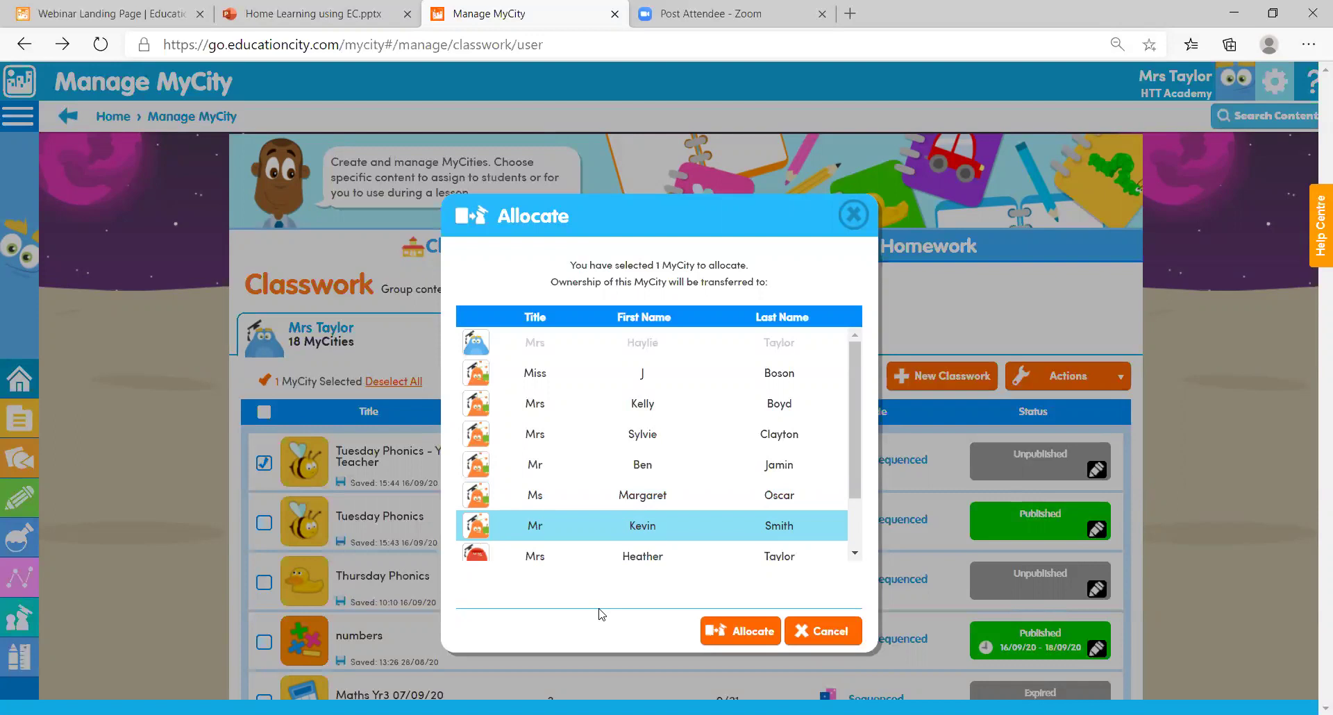
left_click(746, 630)
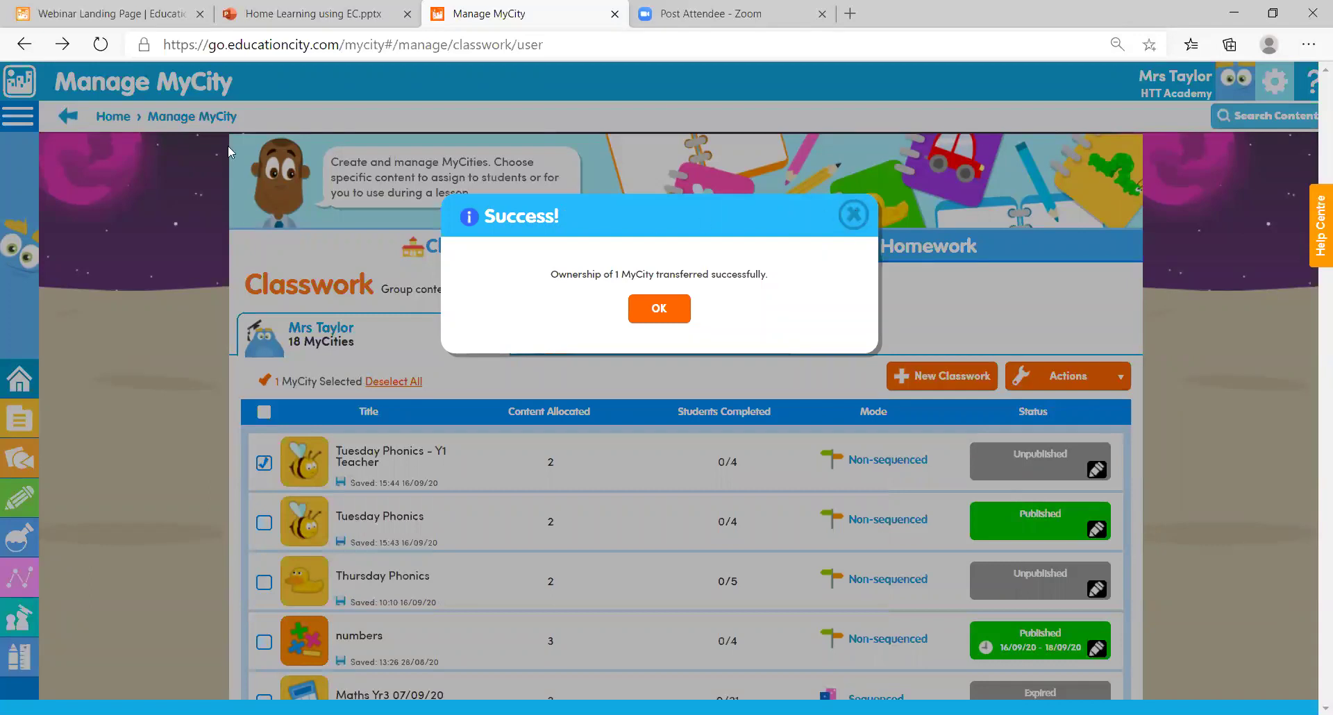
left_click(854, 215)
left_click(102, 47)
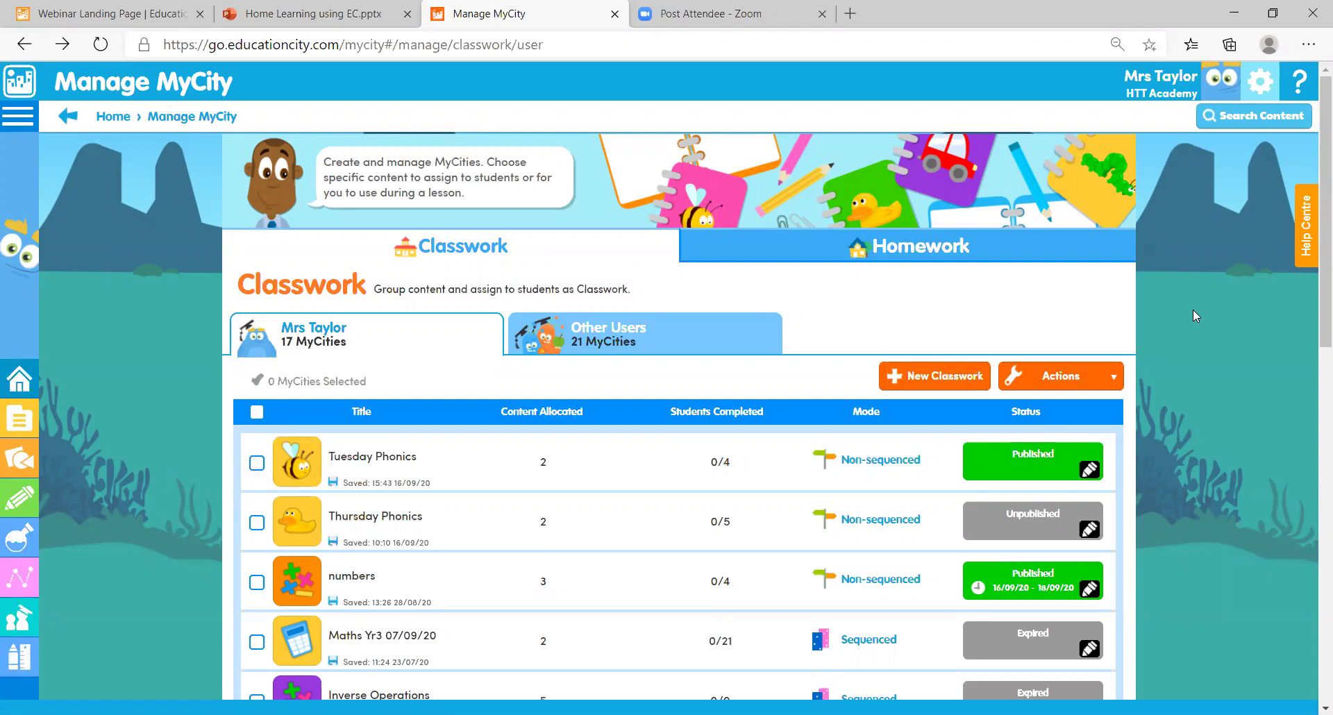
Go to the KS1 English Phonics content and show the Phase 2 activities for s, a, t, p
left_click(11, 122)
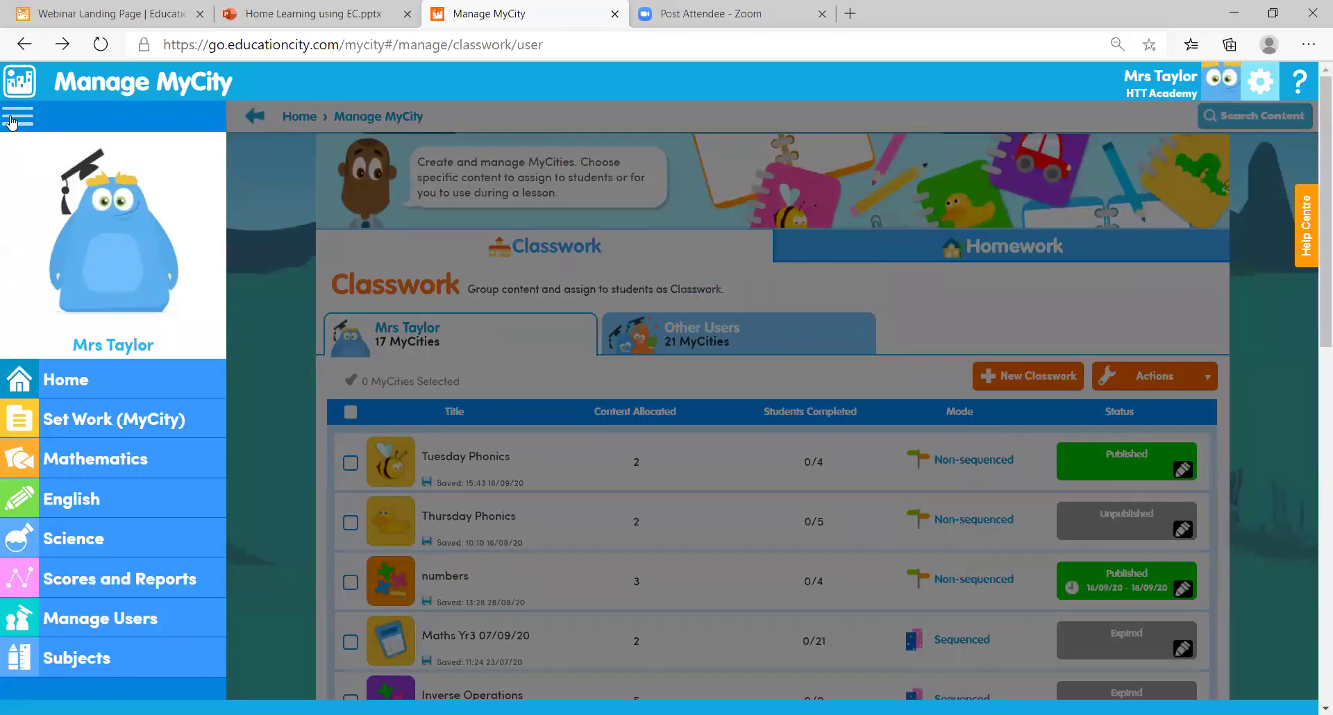
left_click(104, 660)
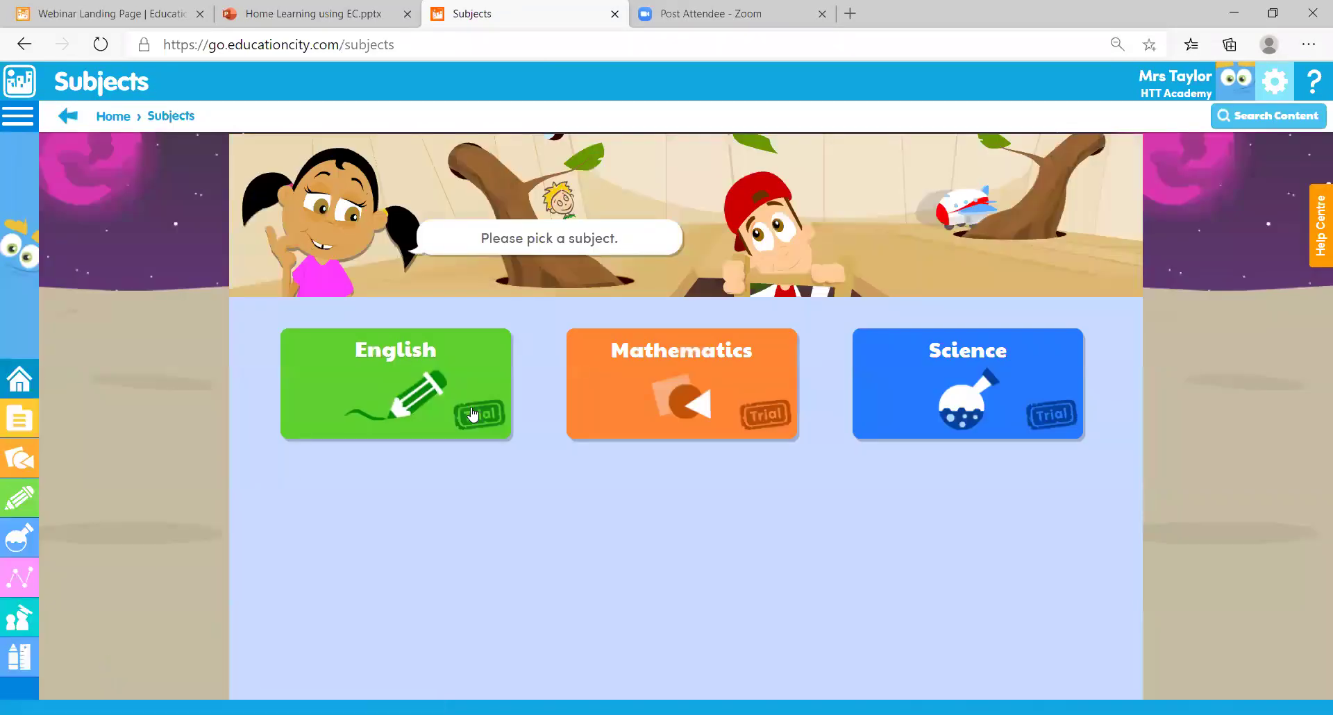
left_click(452, 404)
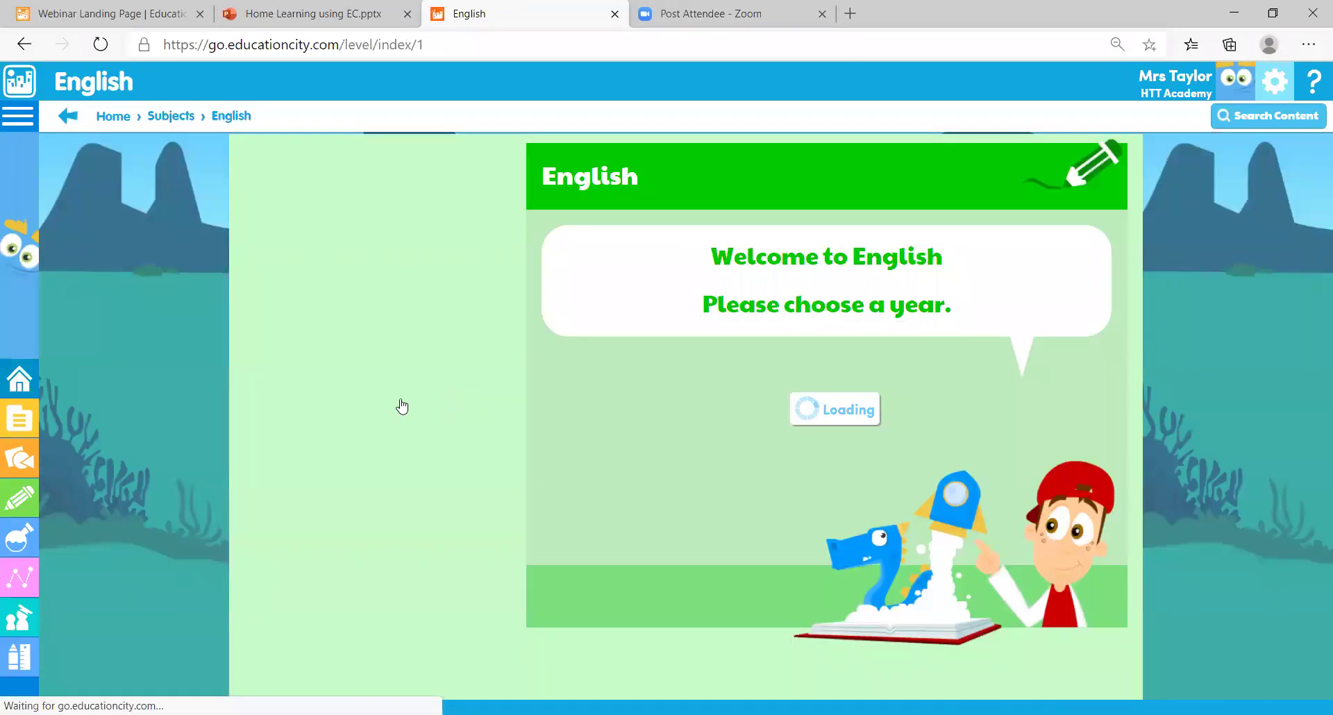
left_click(312, 287)
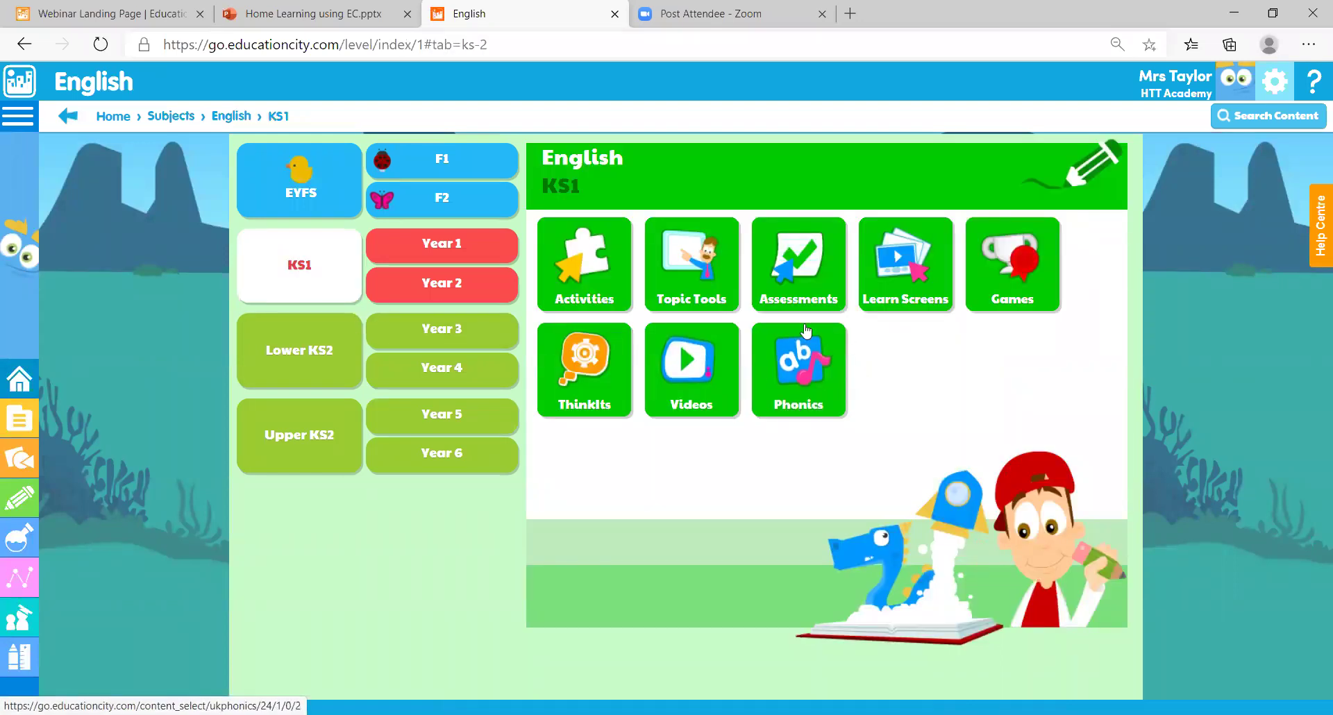
left_click(810, 397)
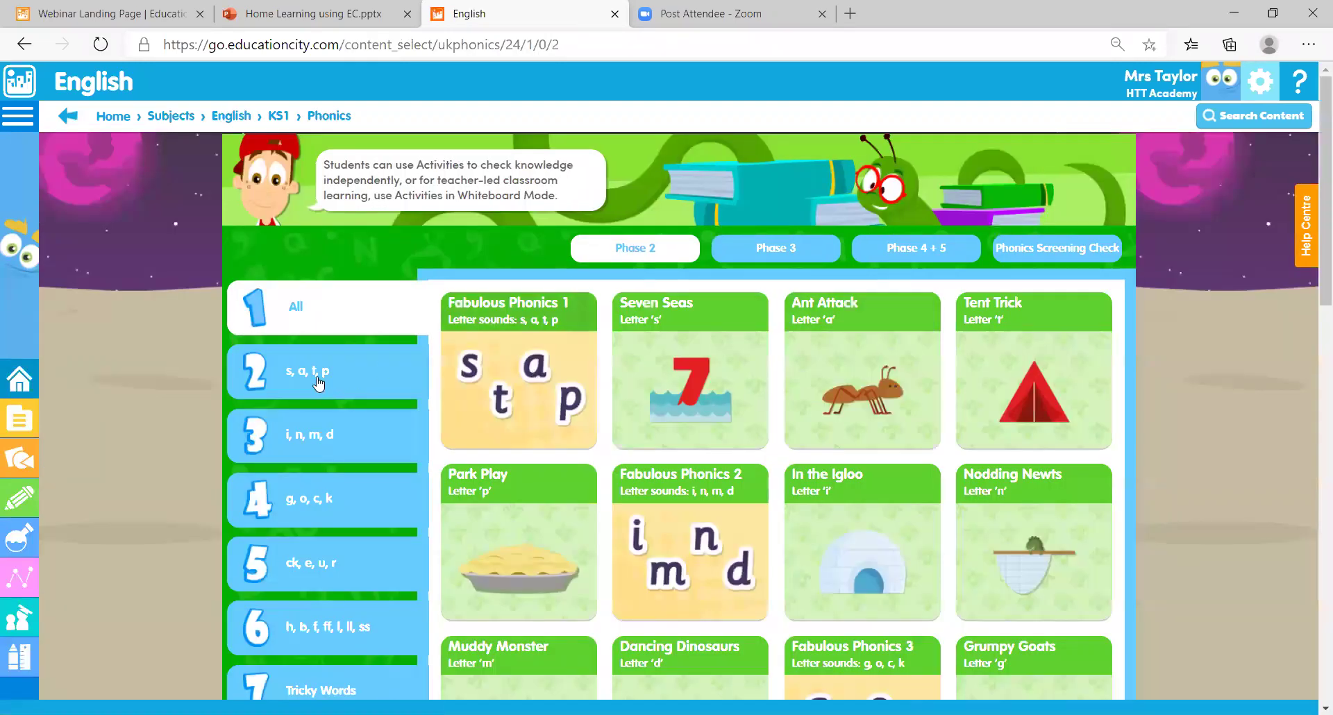
left_click(318, 382)
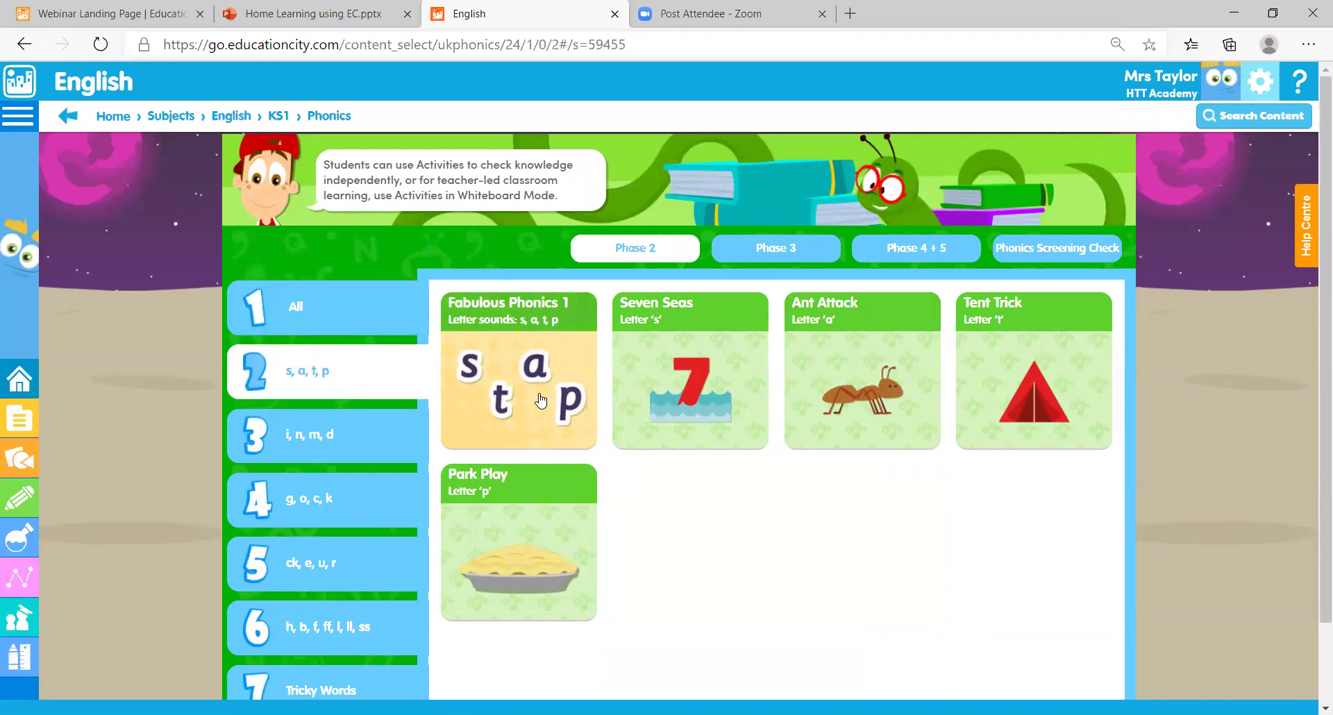
Browse the Phase 3, Phase 4 + 5 and Phonics Screening Check content, previewing both screening checks
left_click(761, 260)
left_click(937, 254)
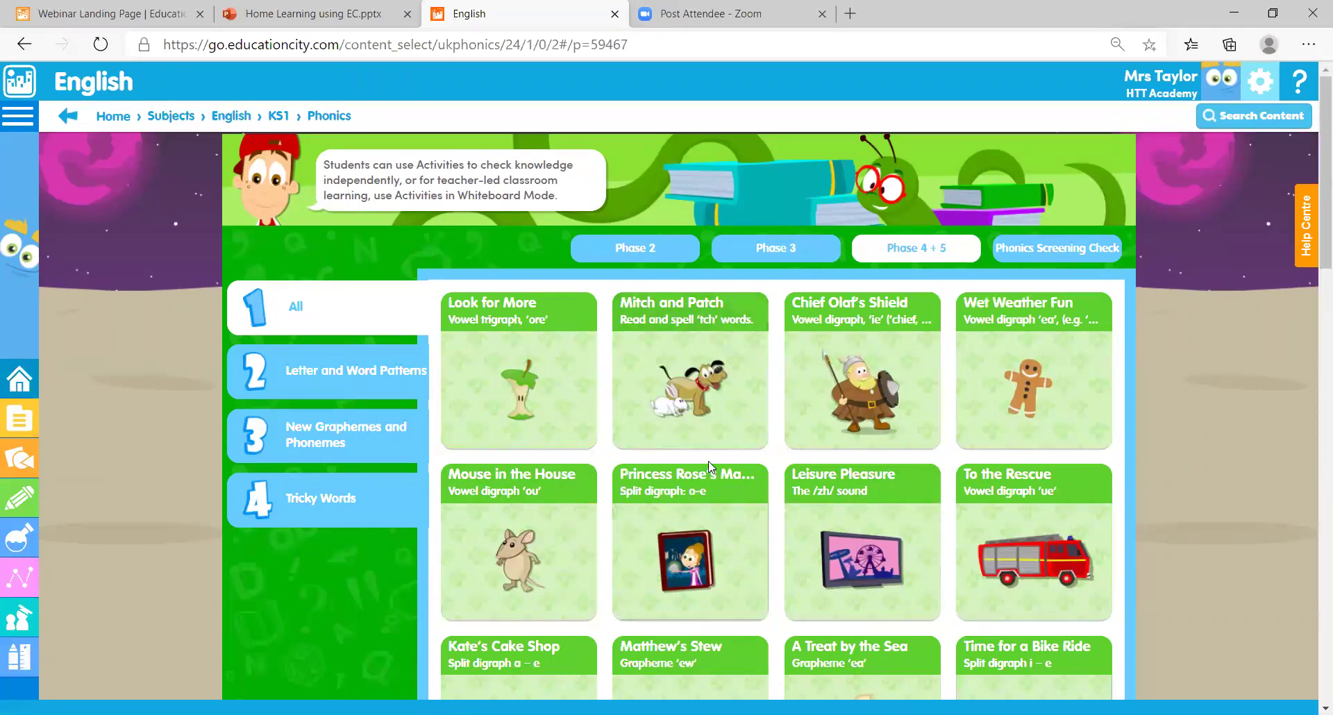
left_click(1056, 254)
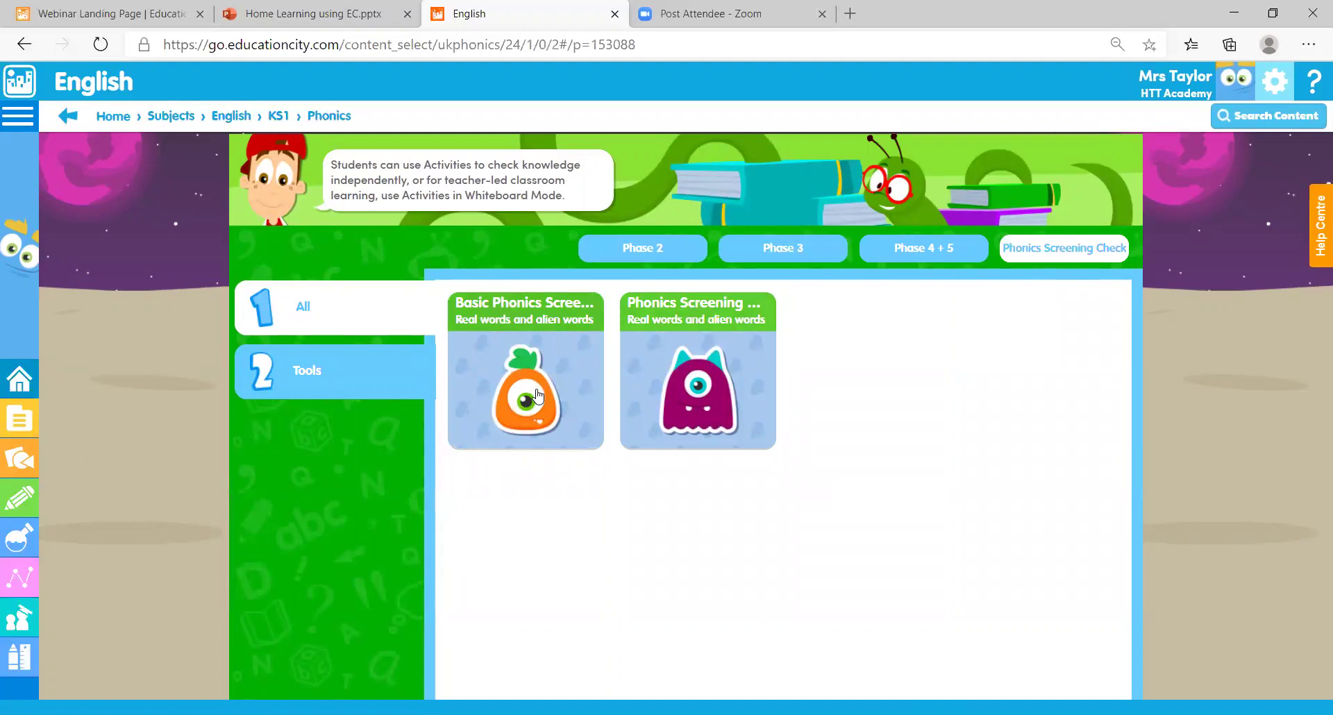
left_click(536, 393)
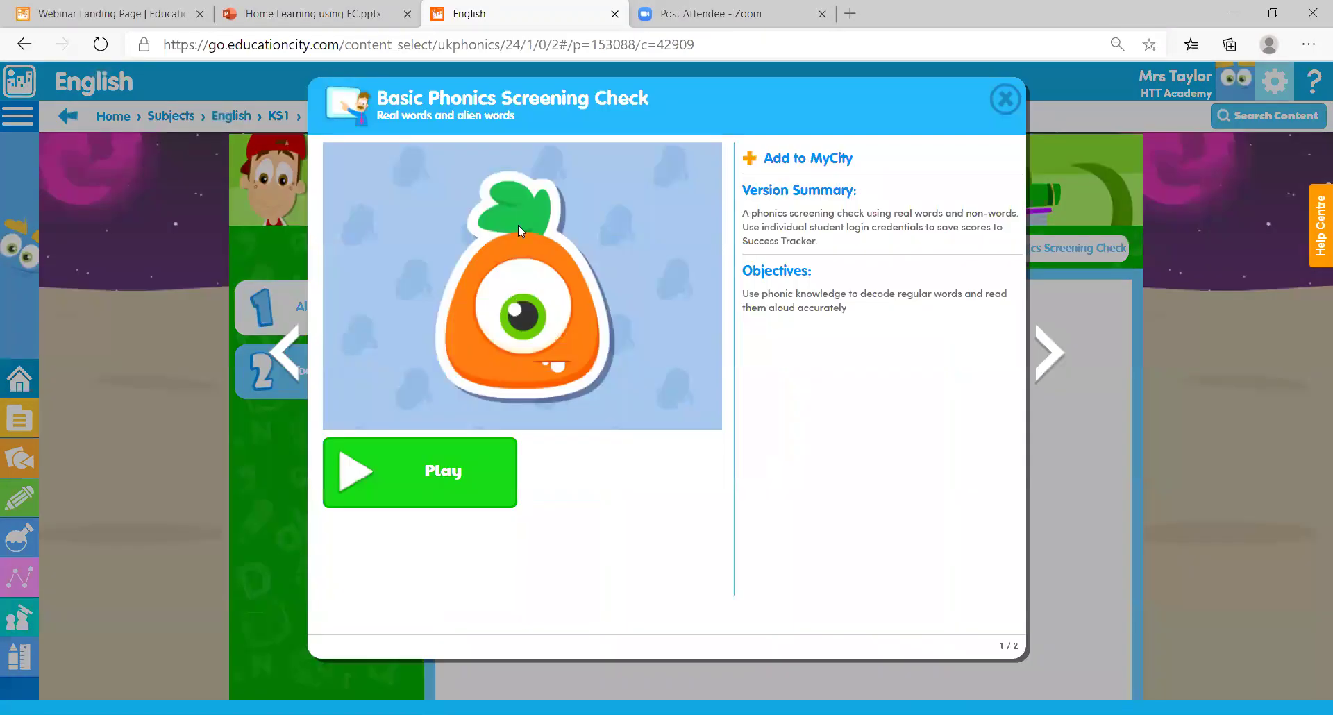
left_click(1052, 354)
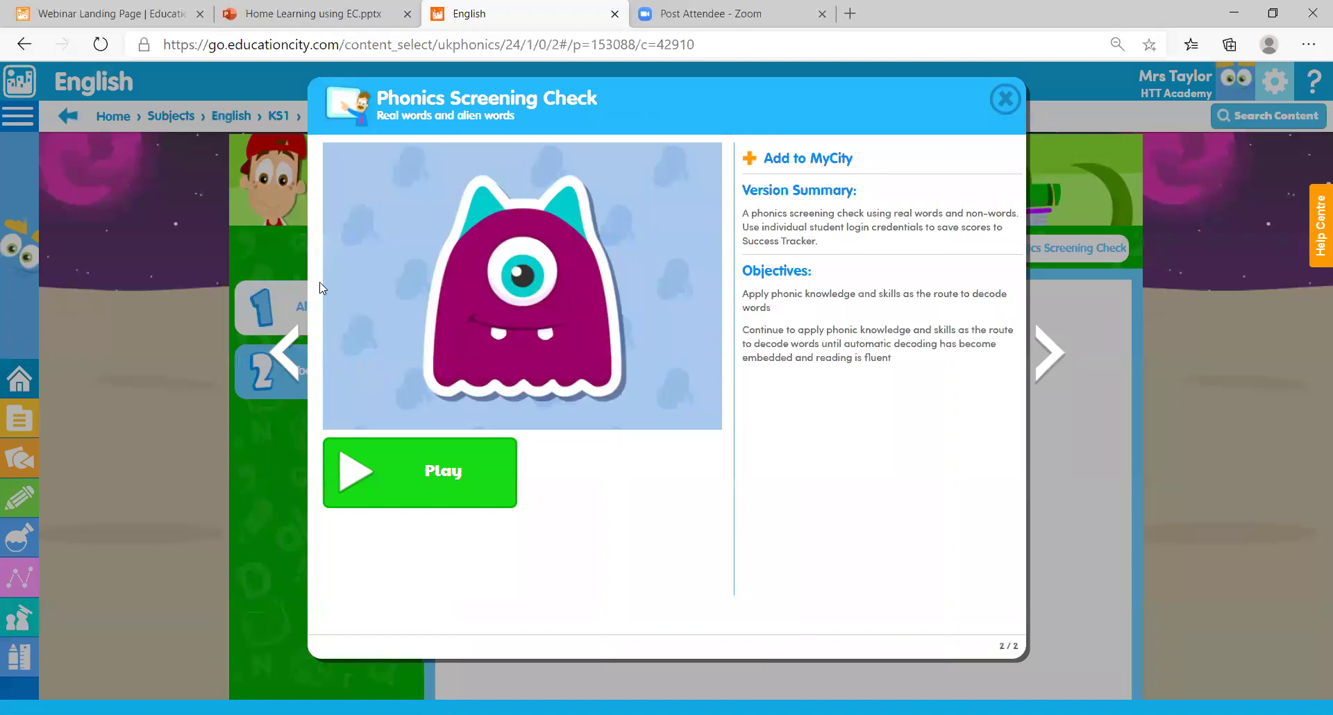
left_click(1048, 354)
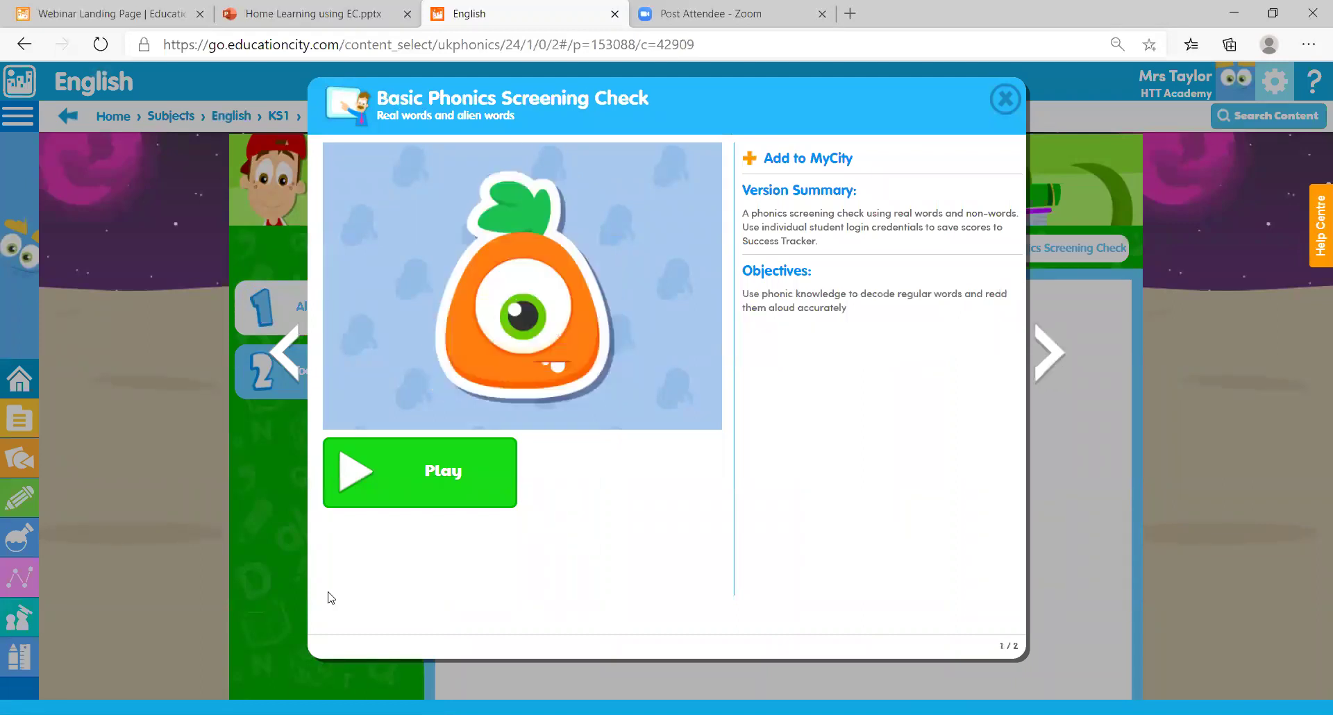
Start the Basic Phonics Screening Check and mark the words before "pat" as read, except vock and srok, which are marked not read
left_click(417, 492)
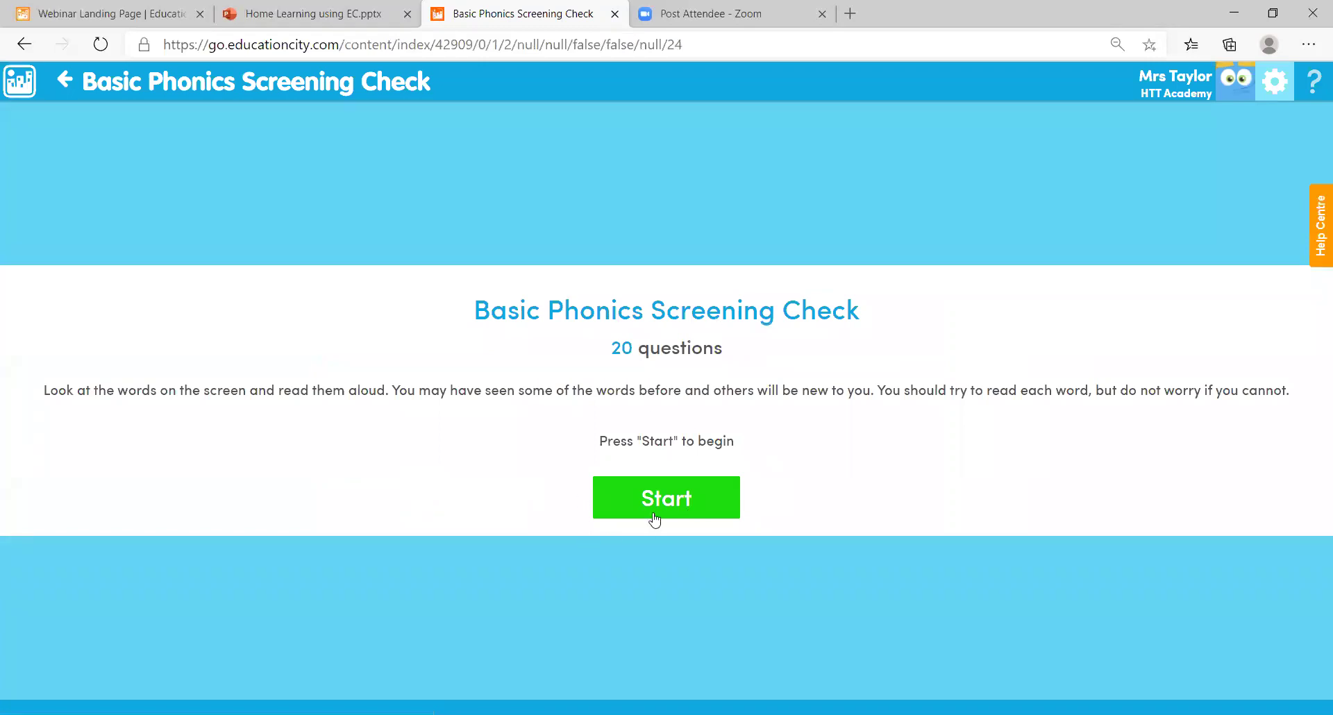
left_click(666, 487)
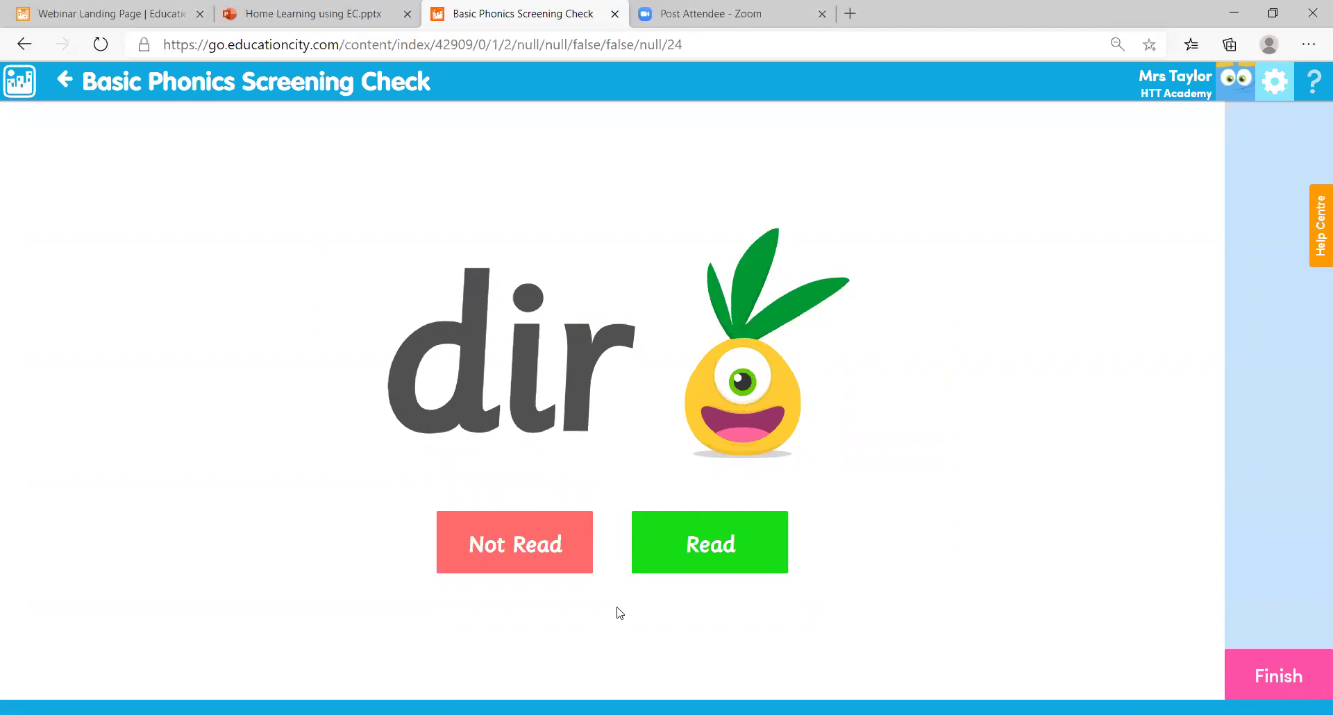
left_click(753, 556)
left_click(753, 556)
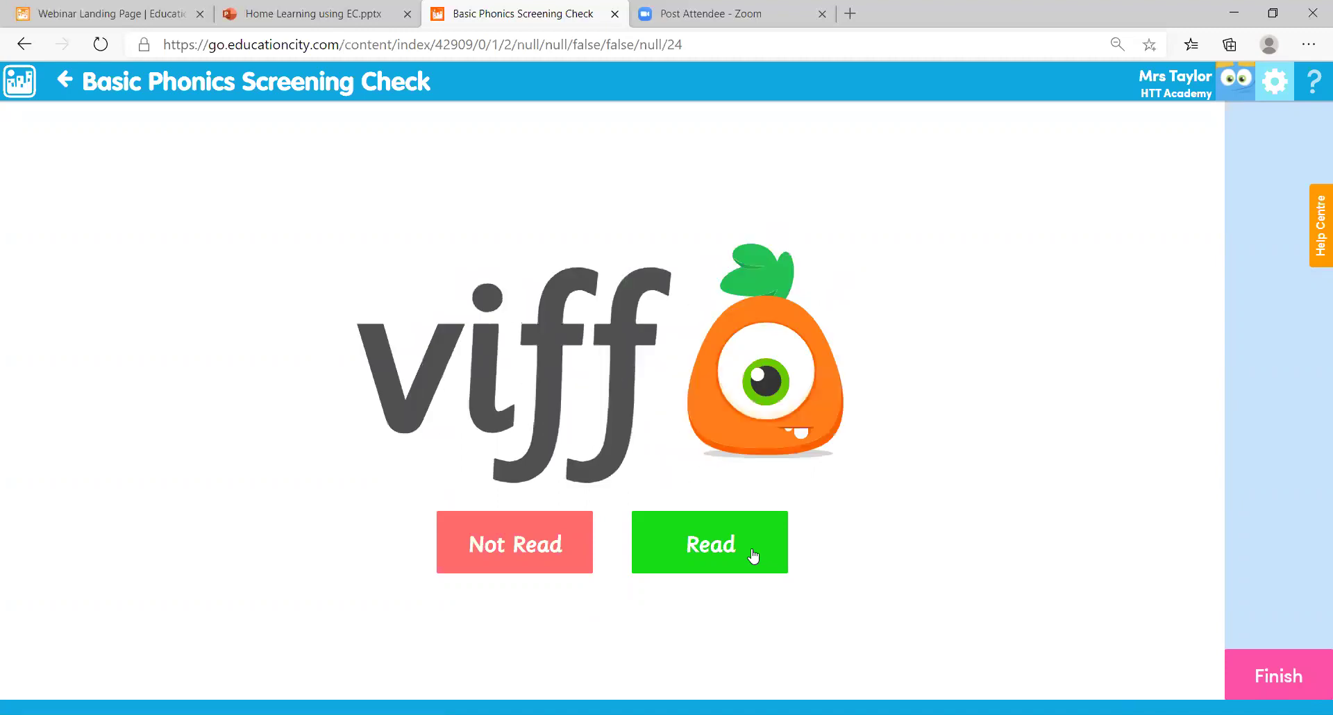
left_click(753, 556)
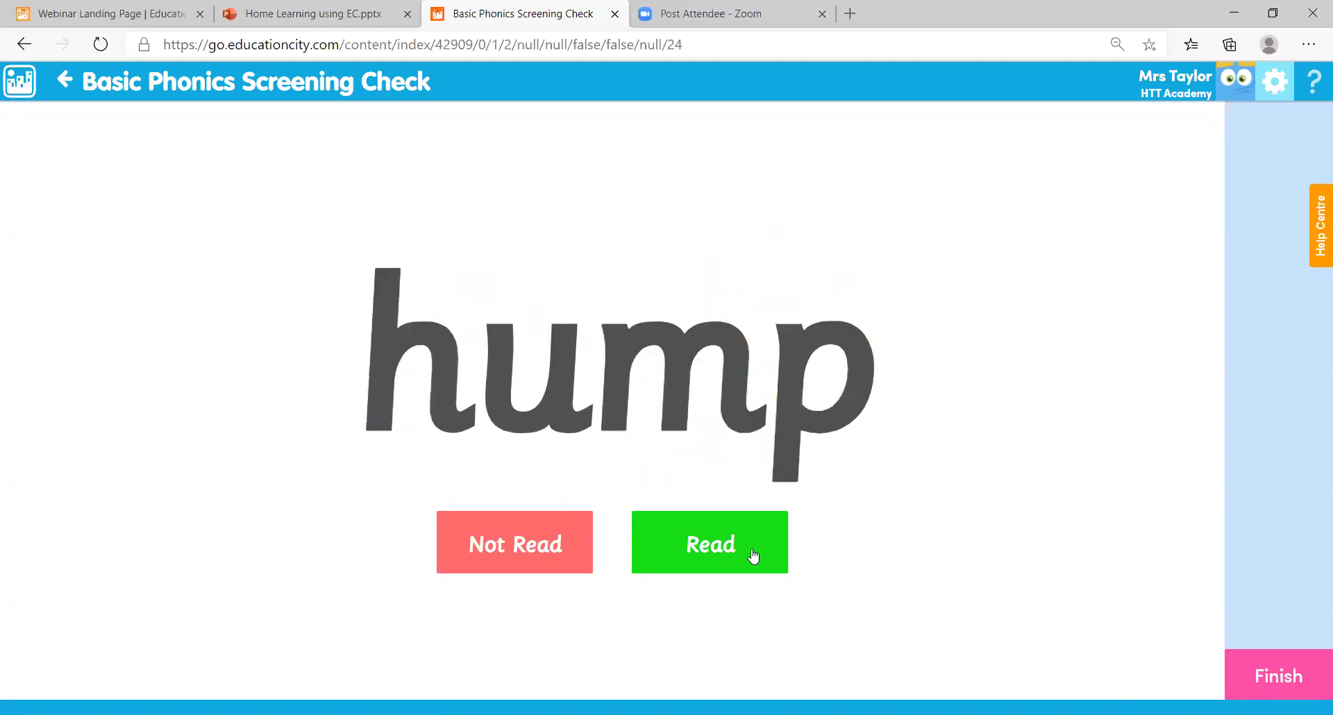
left_click(753, 556)
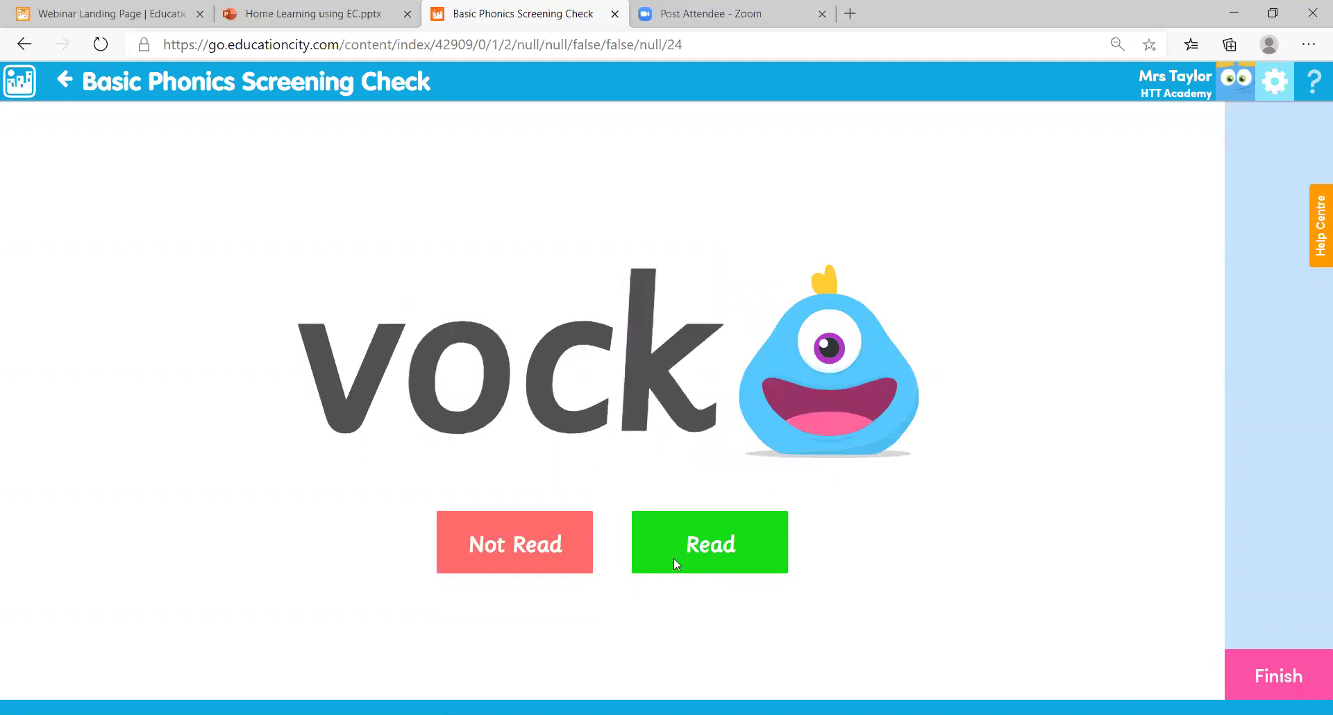
left_click(545, 554)
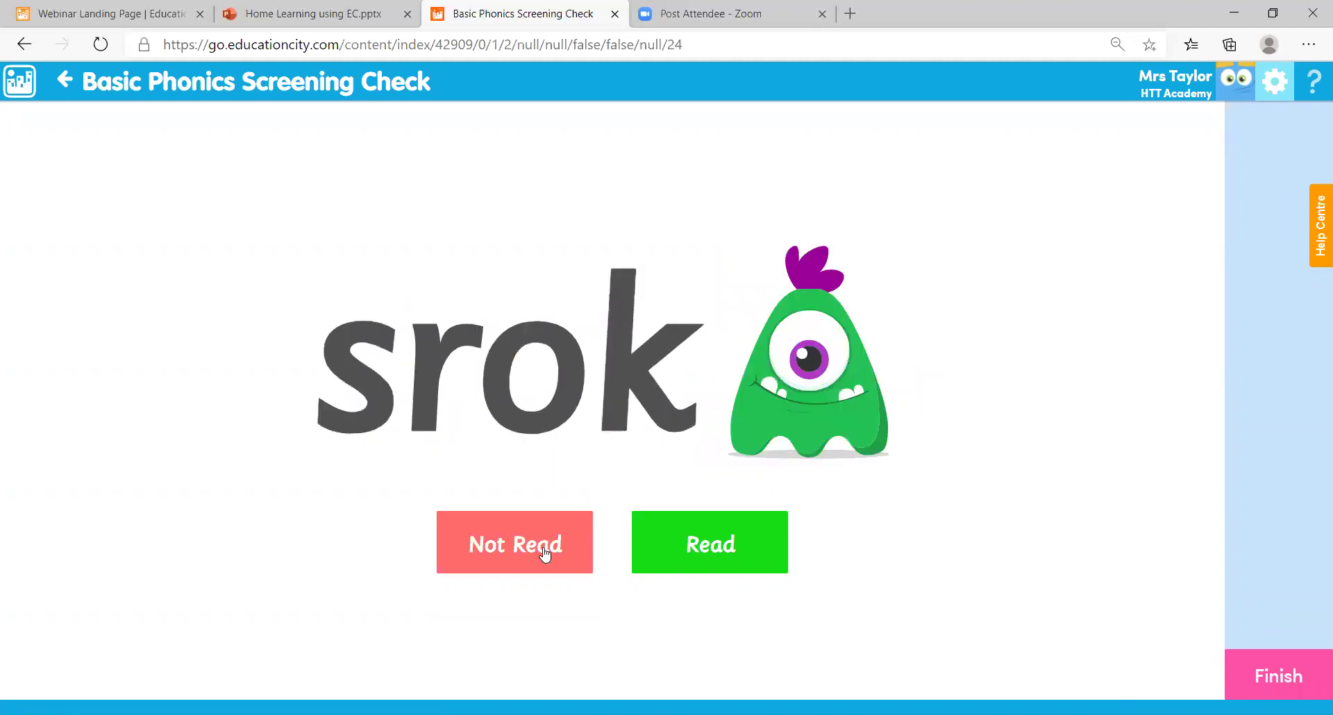
left_click(544, 554)
left_click(685, 560)
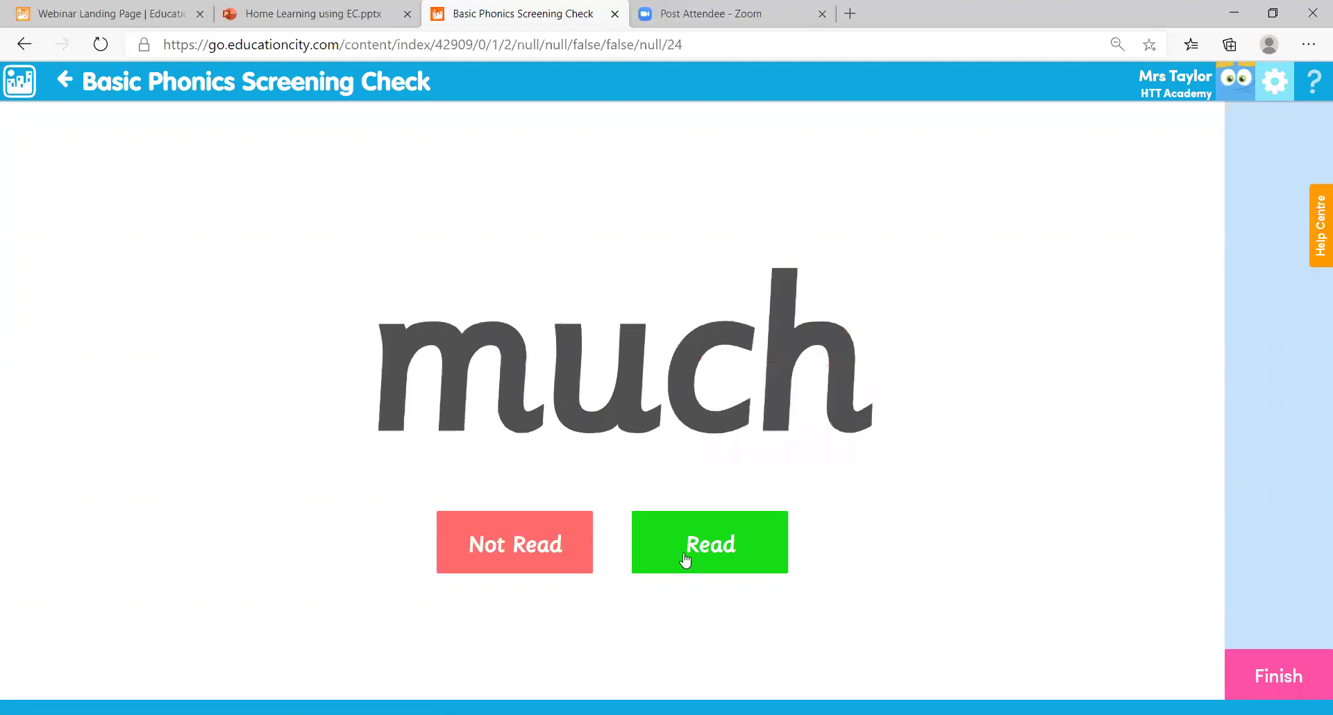
left_click(685, 559)
left_click(685, 559)
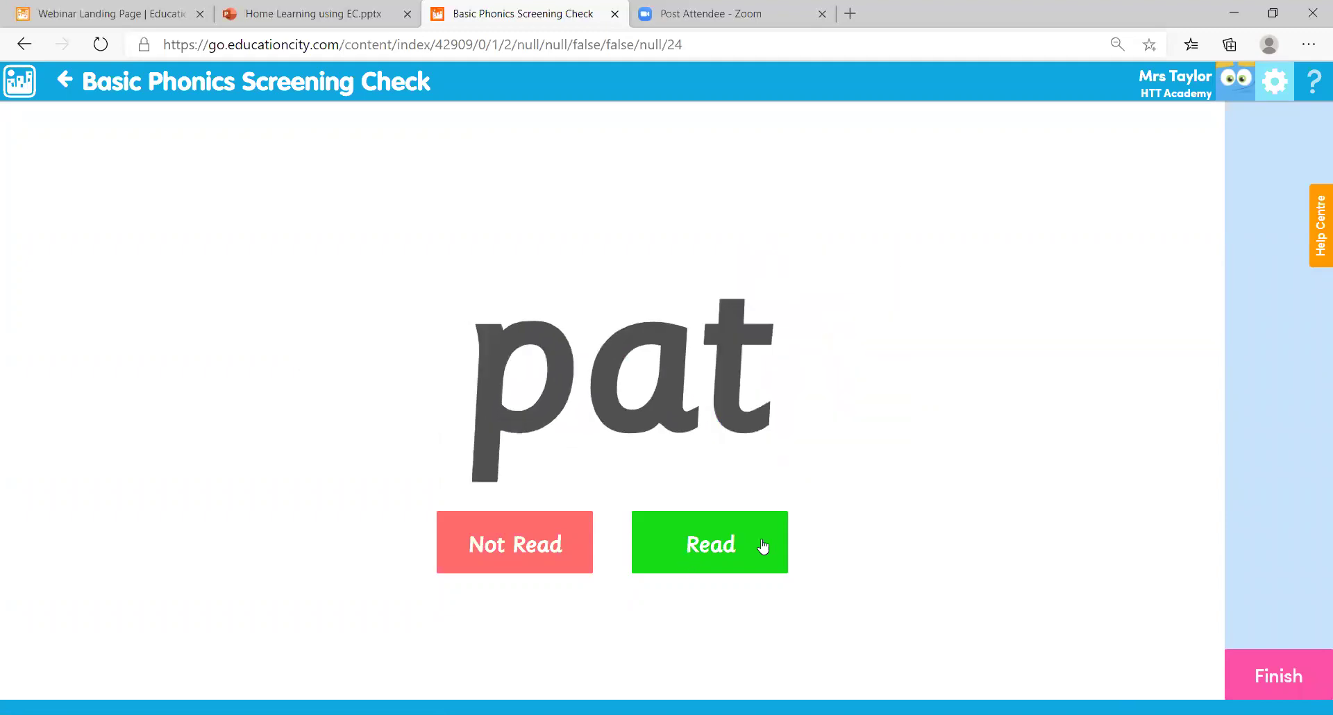
Finish the Basic Phonics Screening Check early, examine the outcomes of the words in the results table, and exit
left_click(1272, 667)
left_click(647, 438)
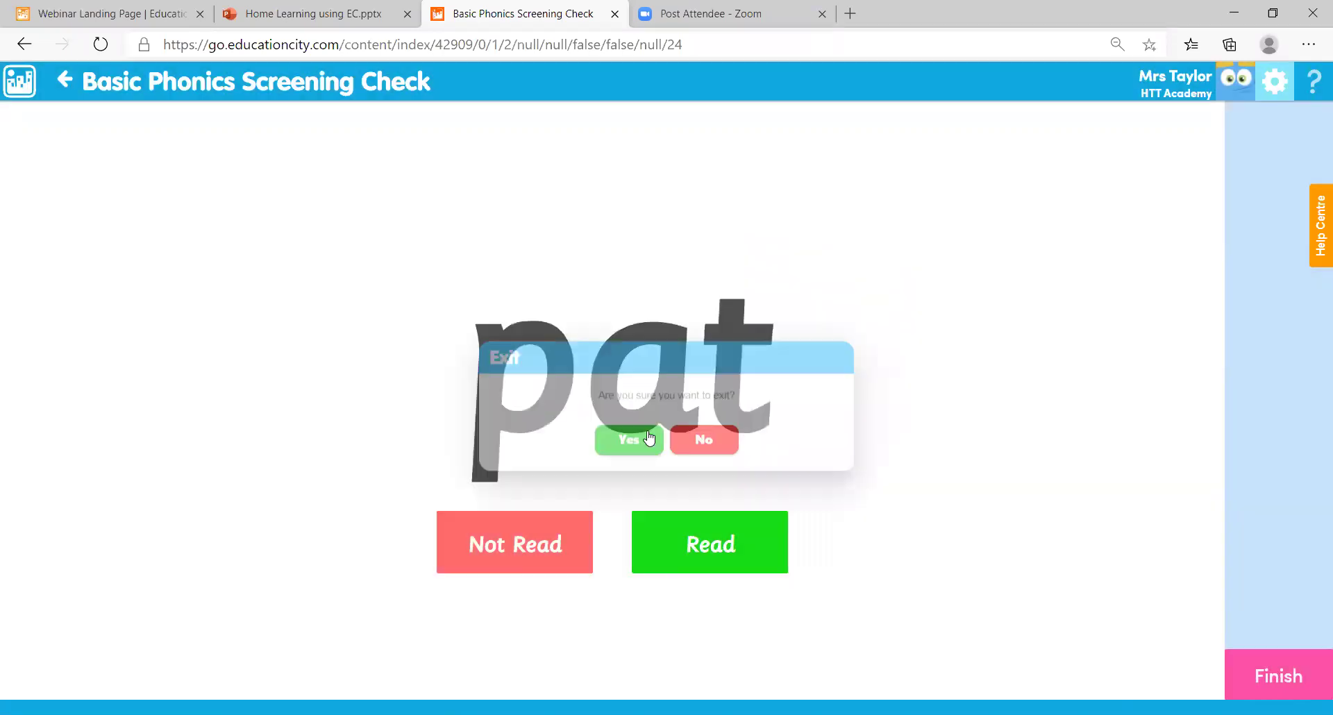
left_click_drag(805, 246, 417, 544)
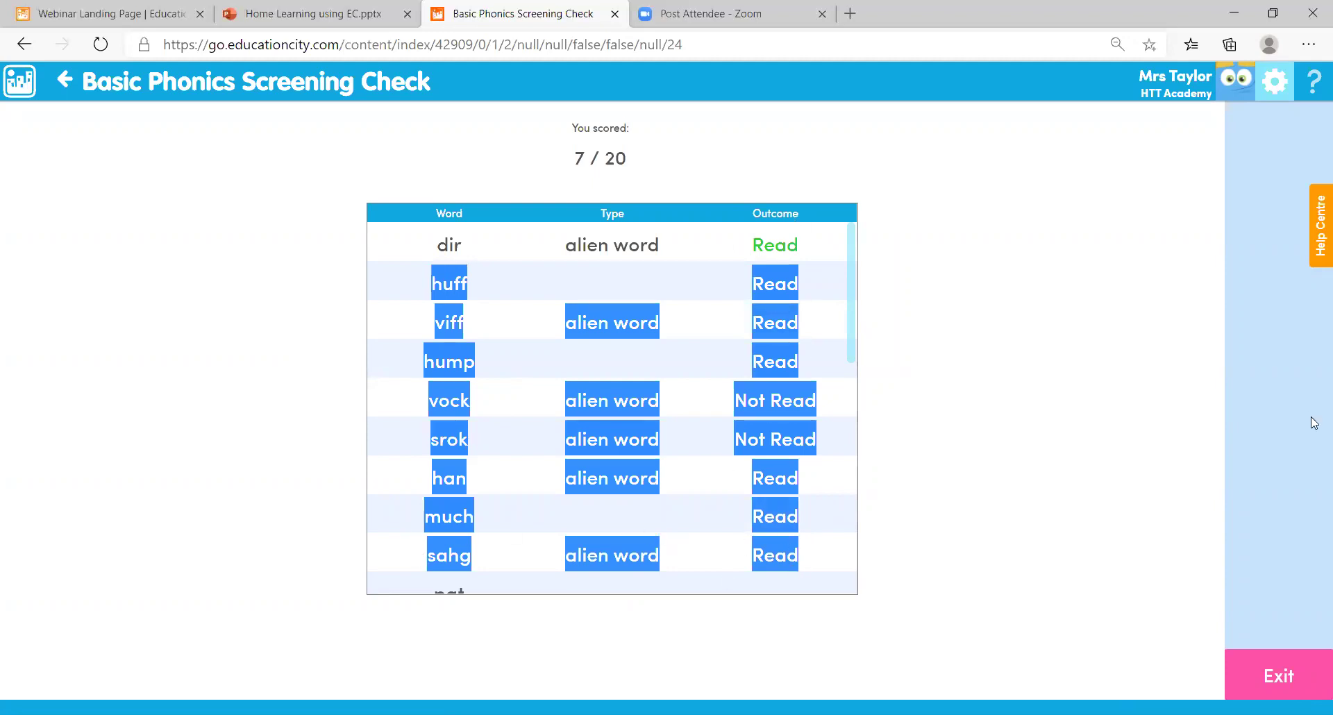
key("Escape")
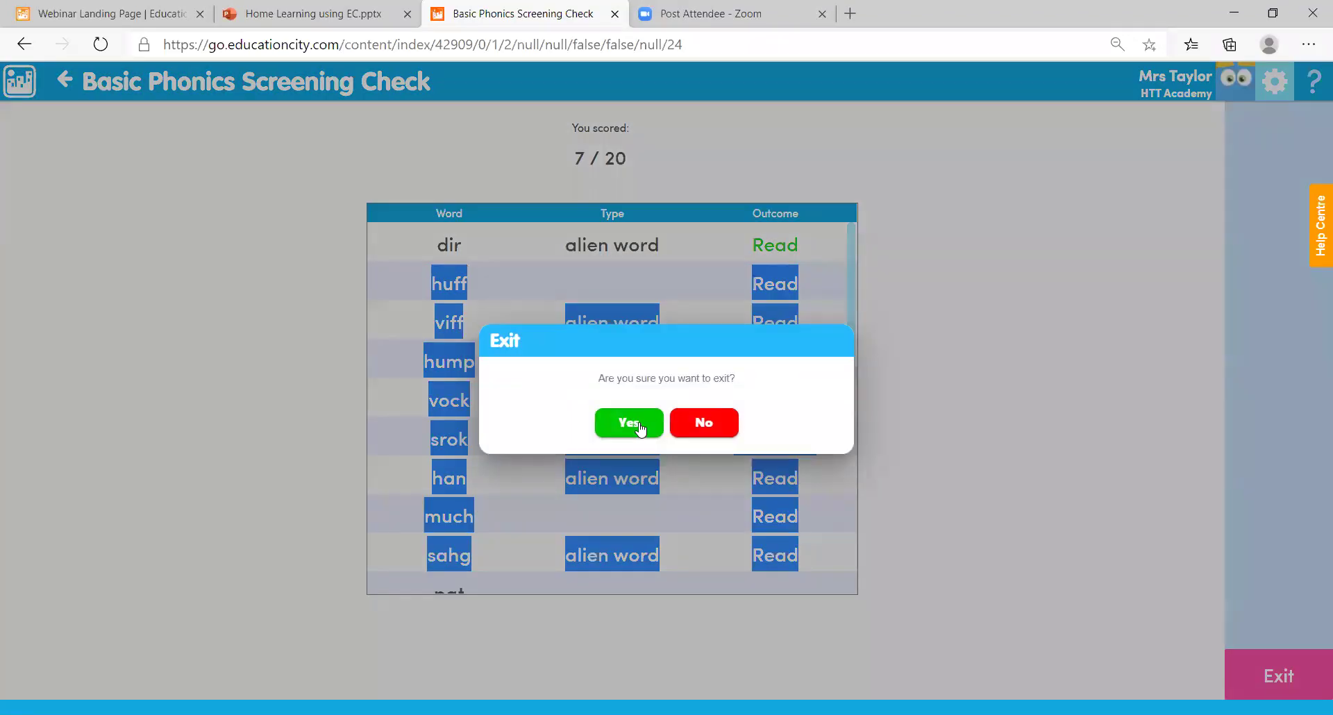
left_click(638, 423)
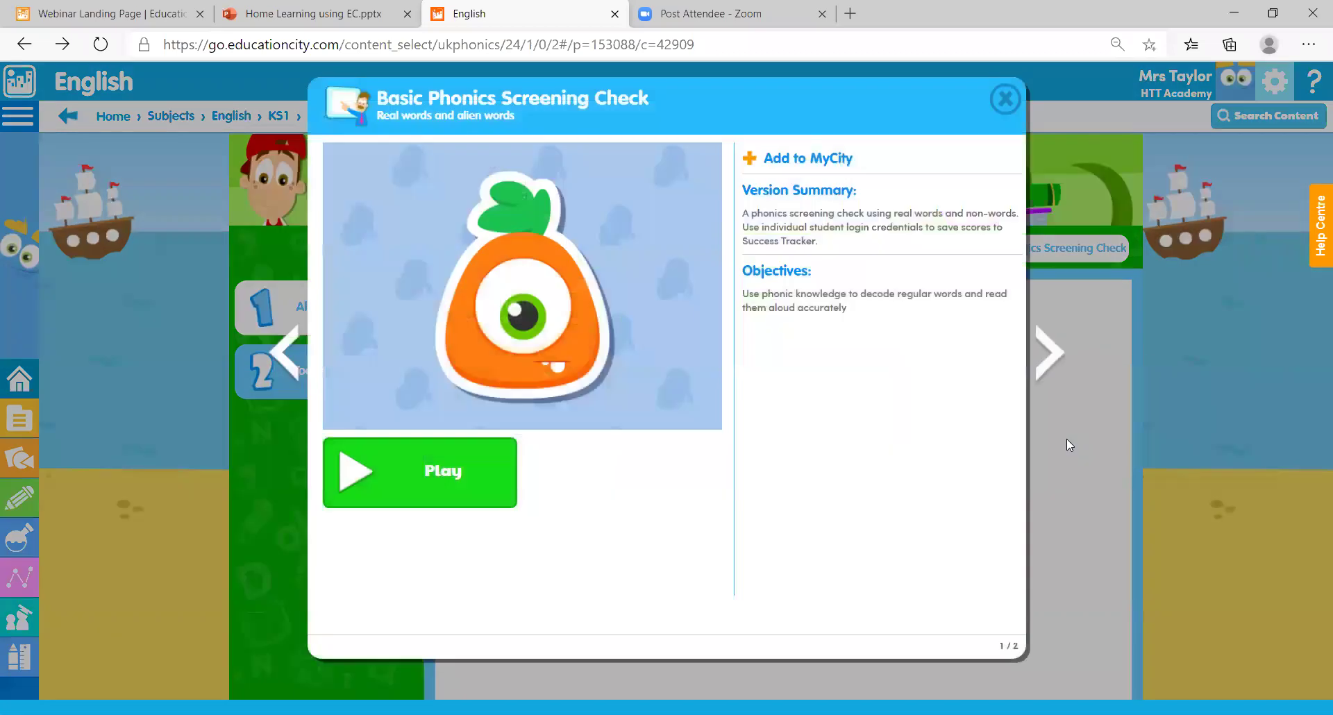
Preview the Phonics Screening Check, close it, and browse the Lower KS2 English videos
left_click(1049, 350)
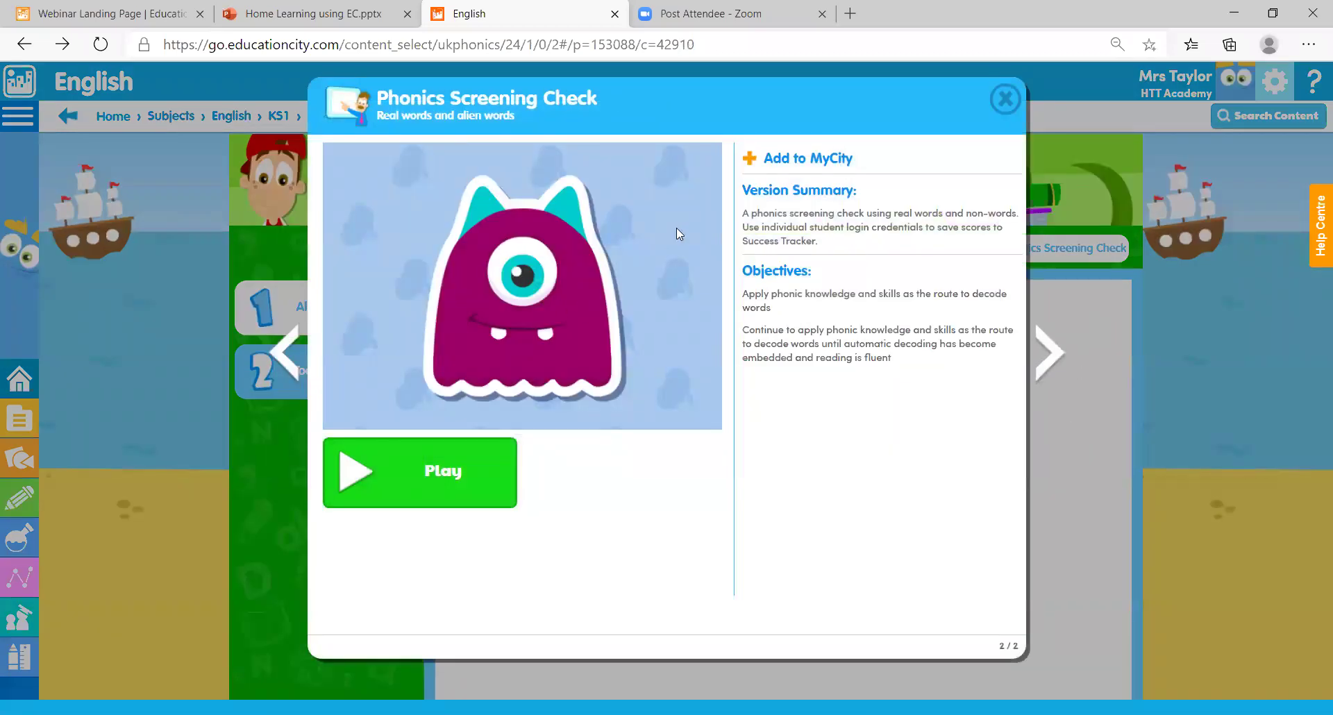
left_click(1004, 99)
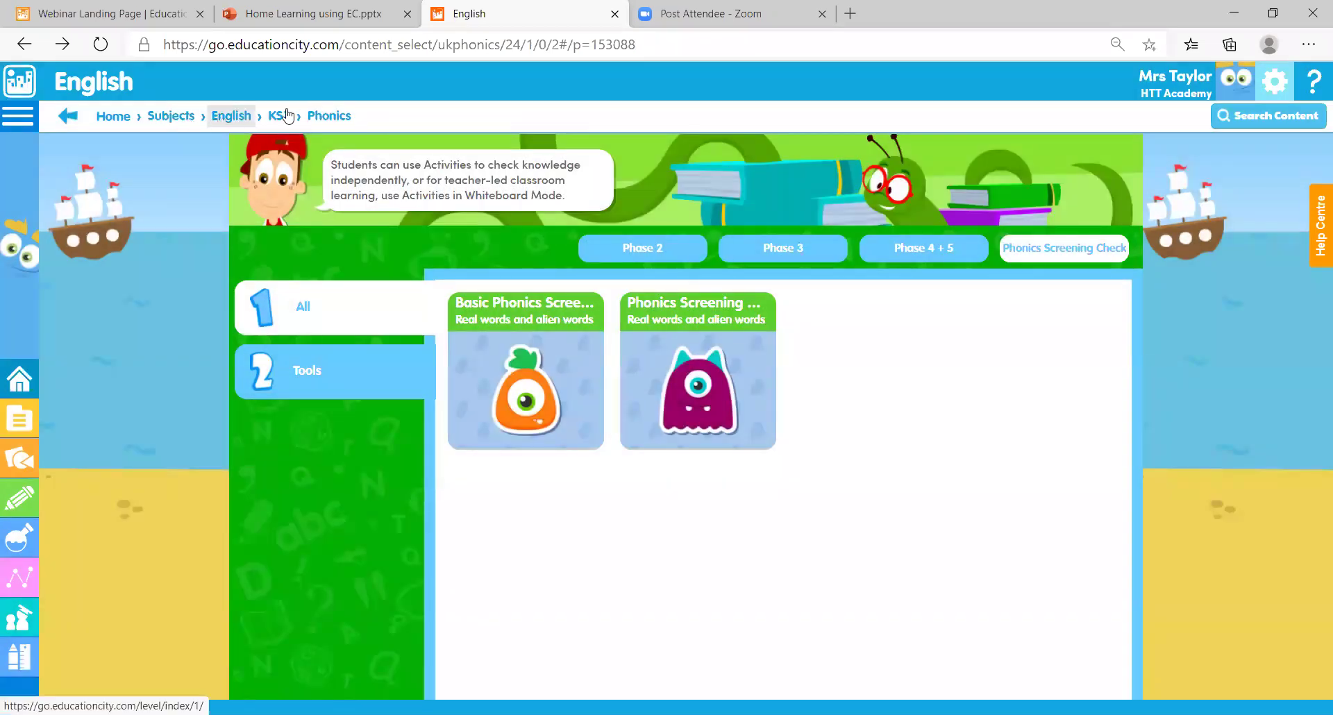
left_click(287, 115)
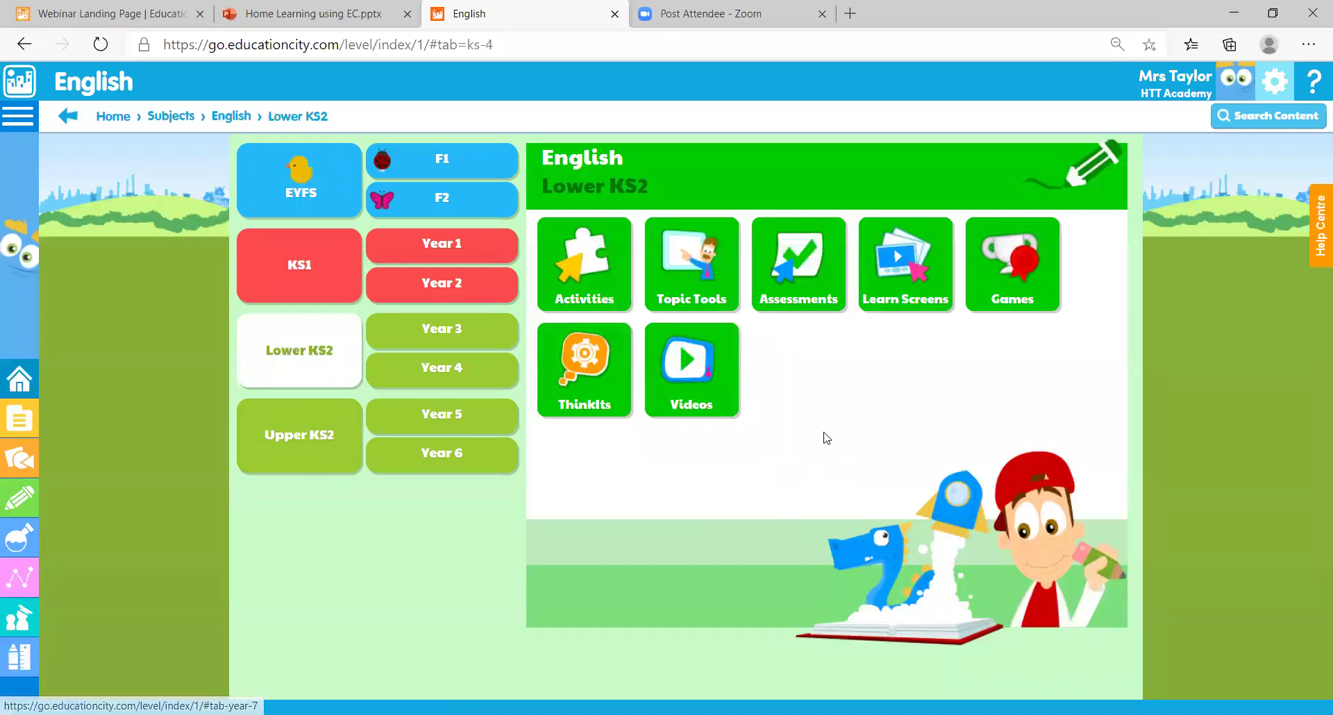
left_click(702, 380)
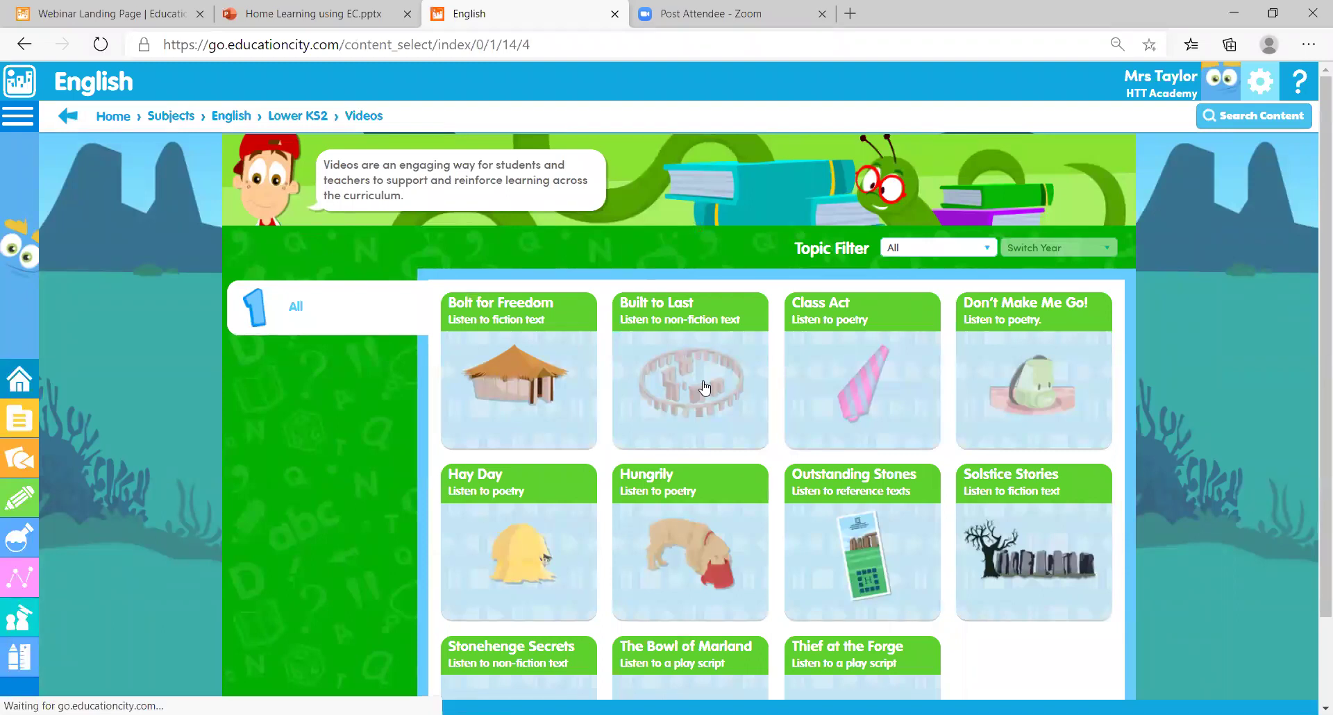
scroll(1312, 486, "down", 2)
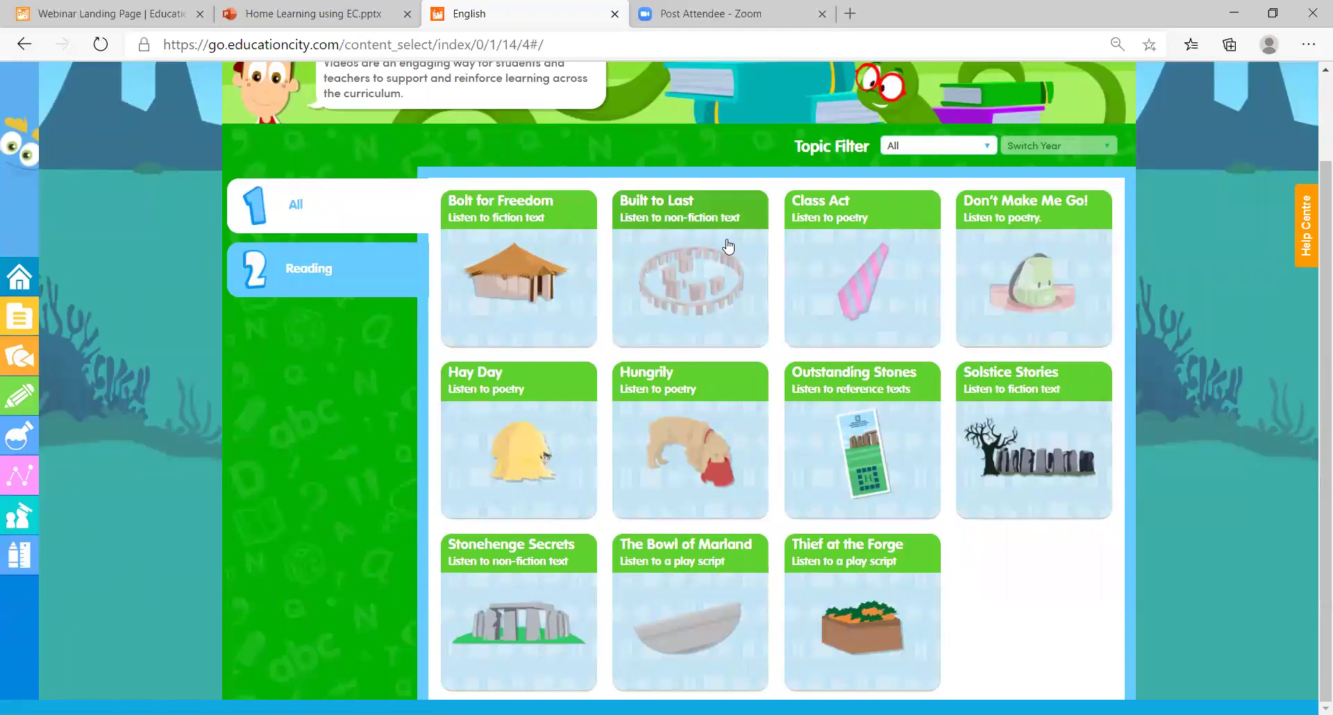
View both pages of the activity sheet for the Built to Last video, then return to the videos list
left_click(706, 274)
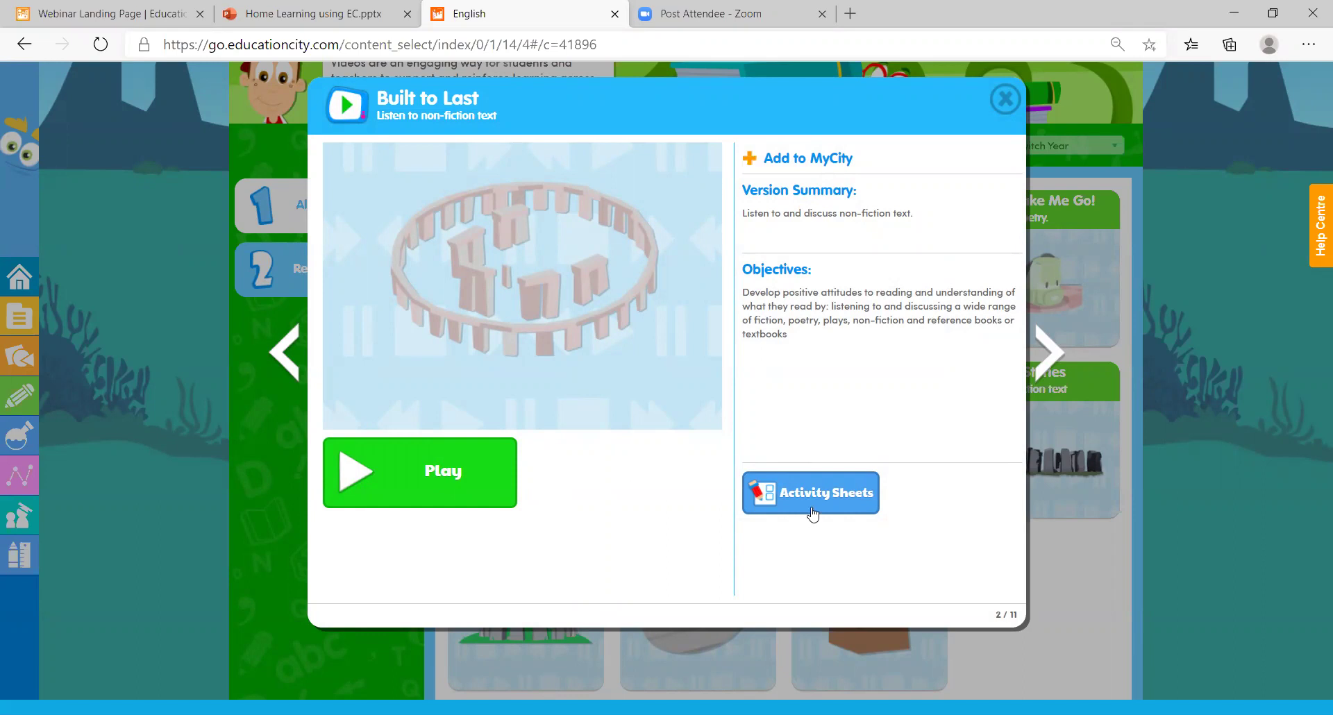
left_click(811, 504)
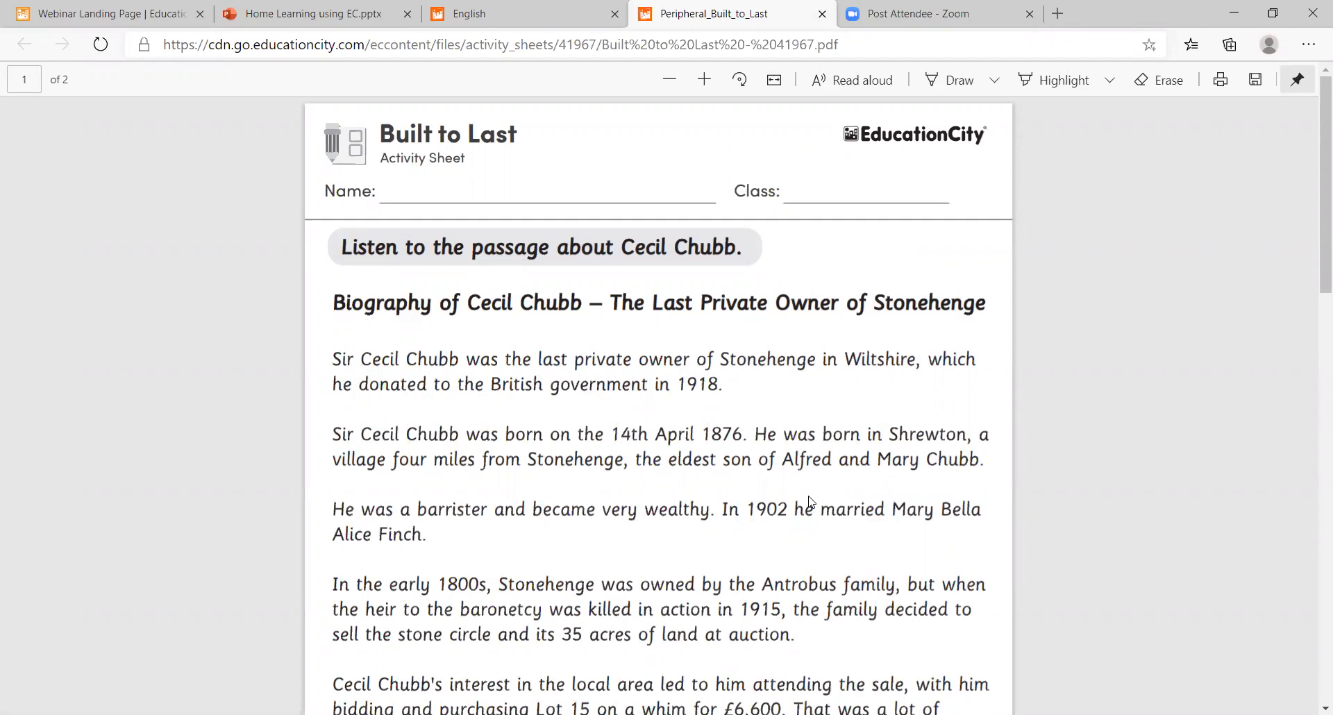
left_click_drag(1317, 271, 1314, 614)
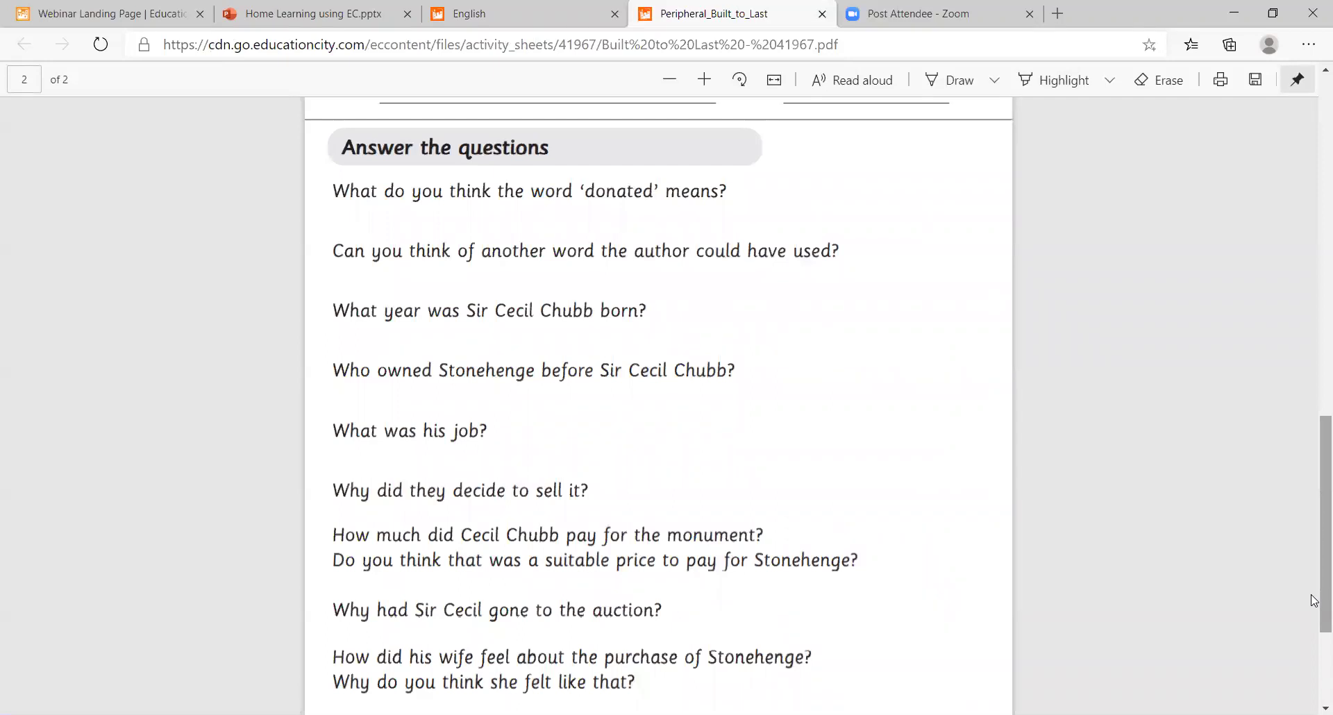
left_click(1314, 394)
scroll(321, 118, "down", 2)
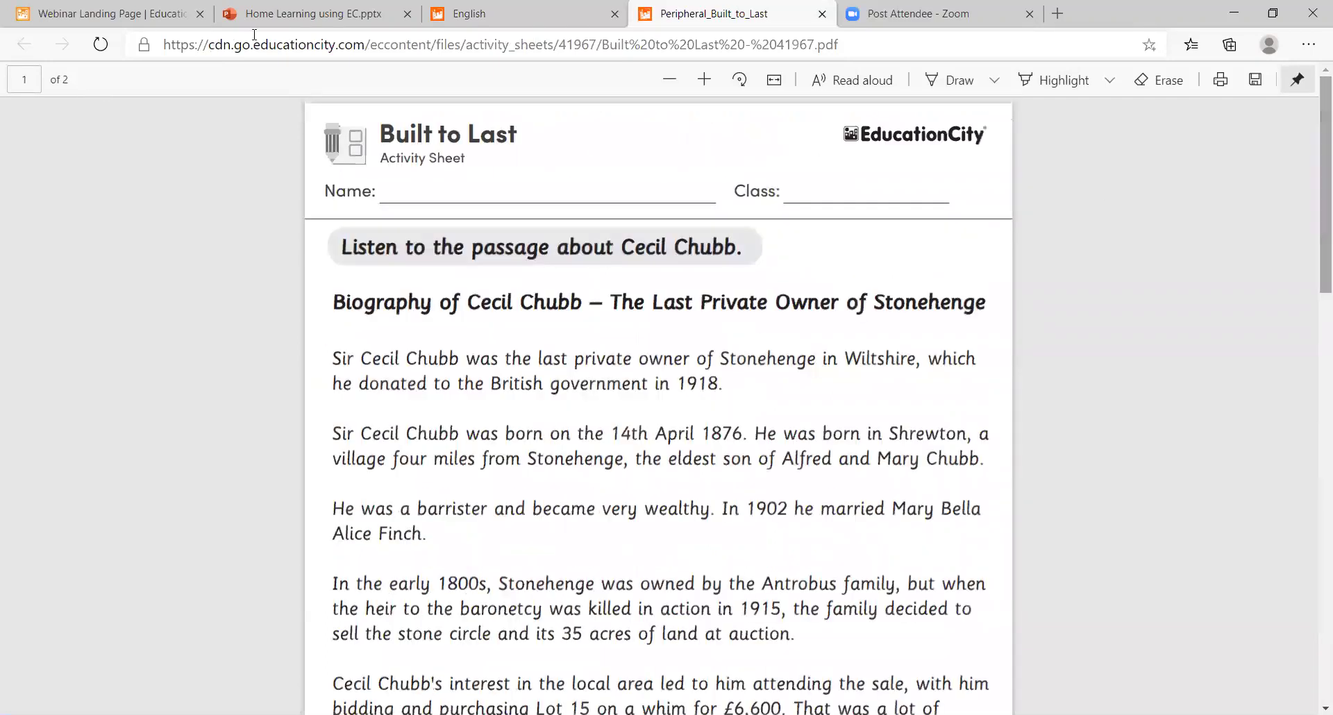
left_click(502, 7)
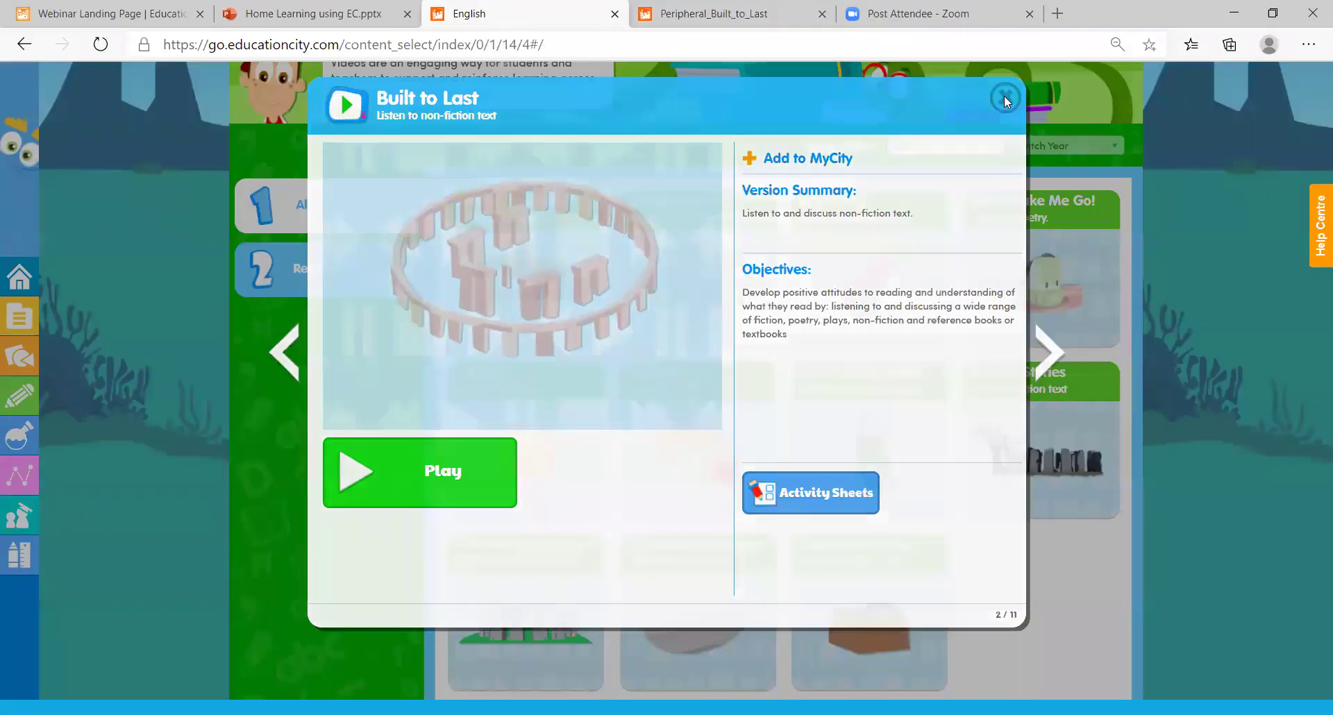
left_click(1004, 101)
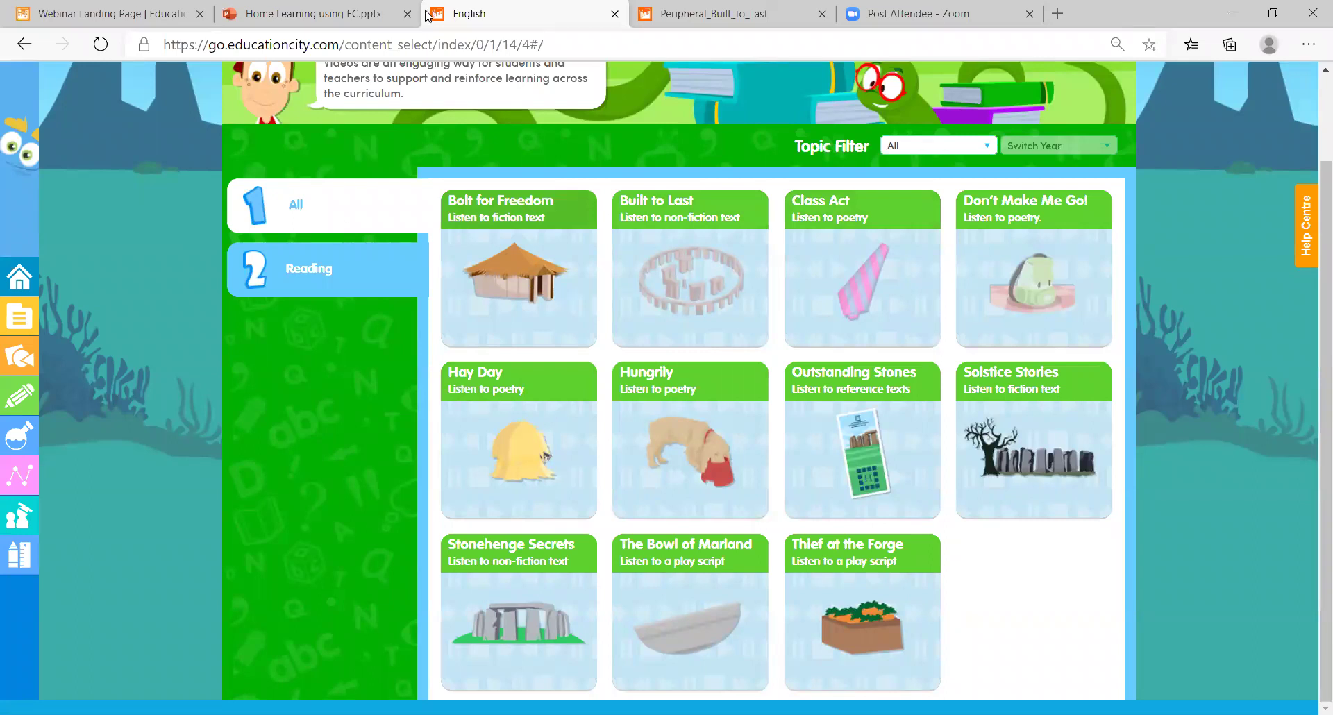
Go to the Lower KS2 Mathematics Times Tables content and examine the resources down to the Multiplication Tables Checks
scroll(1312, 133, "up", 2)
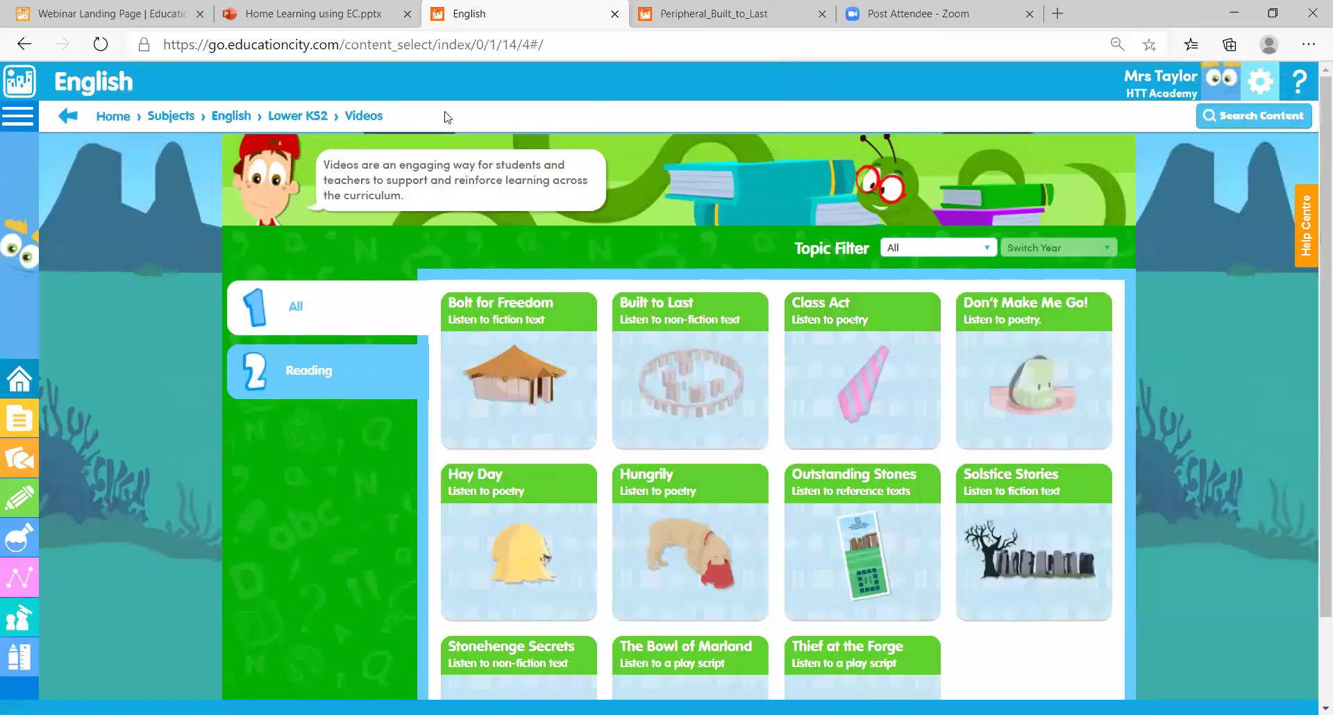
left_click(159, 123)
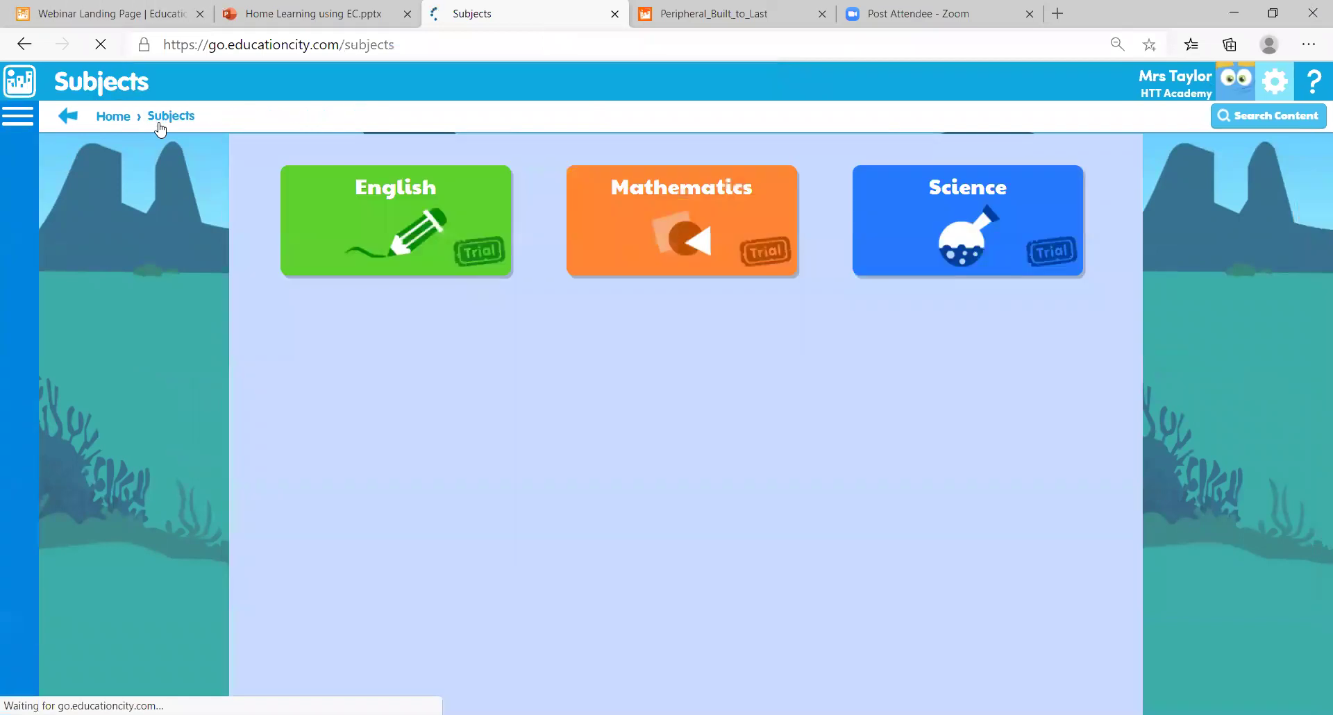
left_click(677, 392)
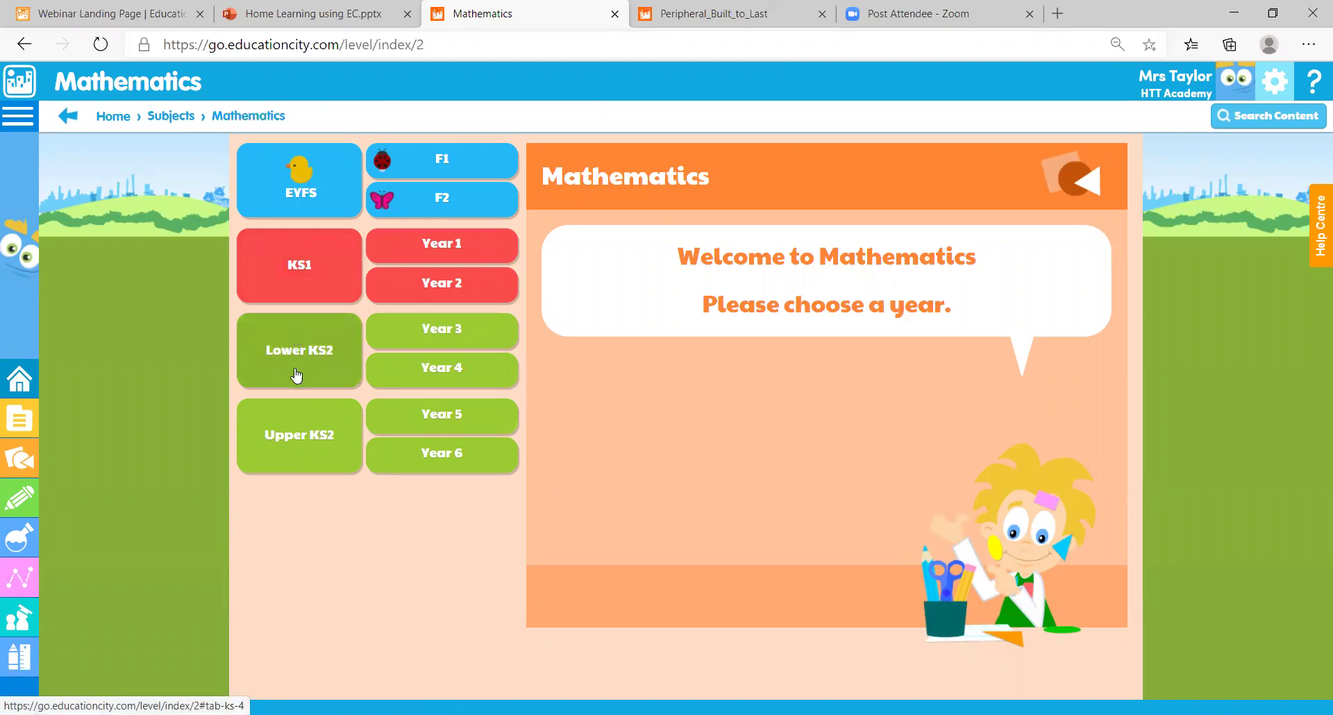
left_click(337, 366)
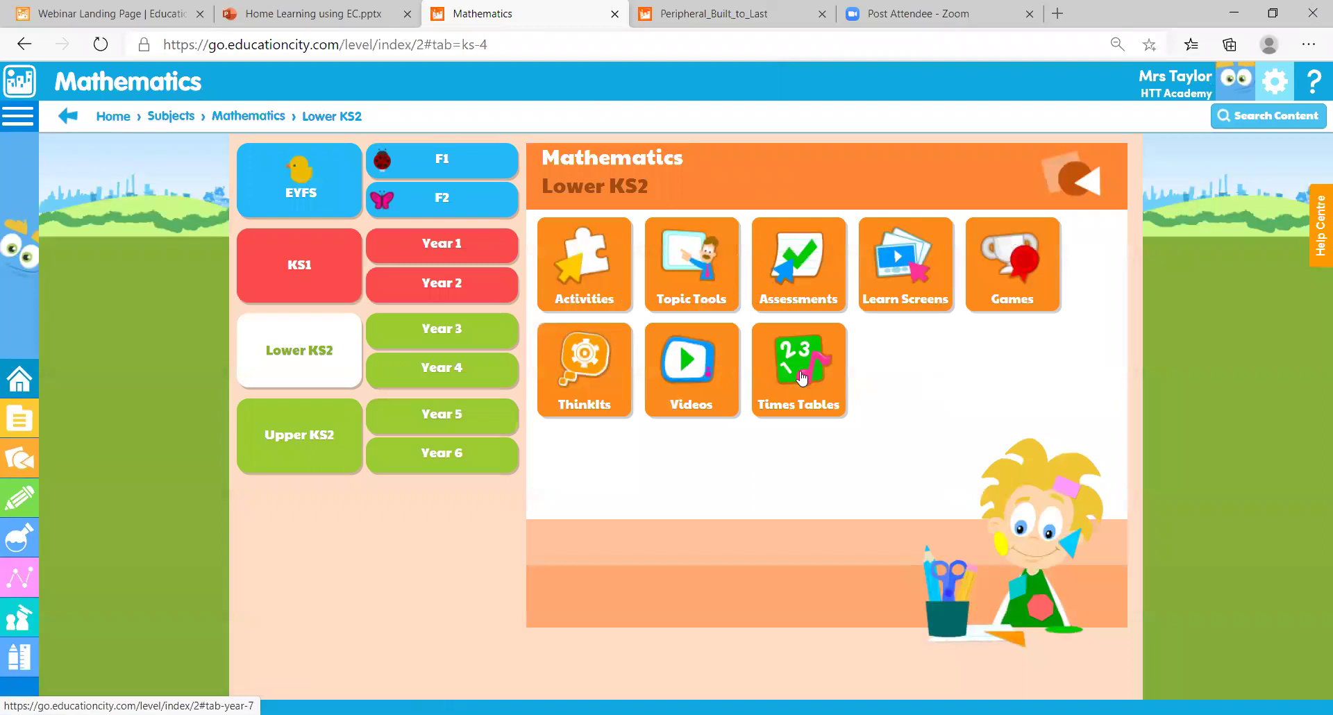
left_click(775, 394)
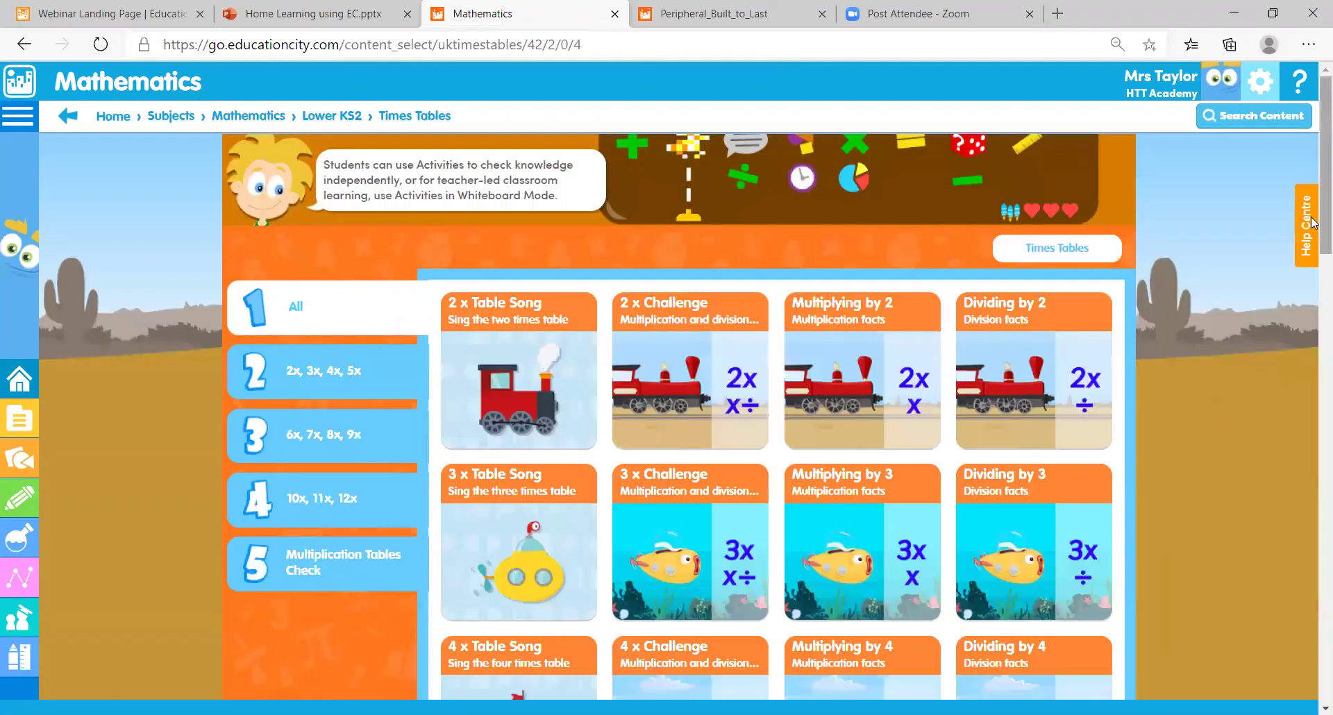
scroll(1314, 340, "down", 15)
scroll(776, 380, "down", 8)
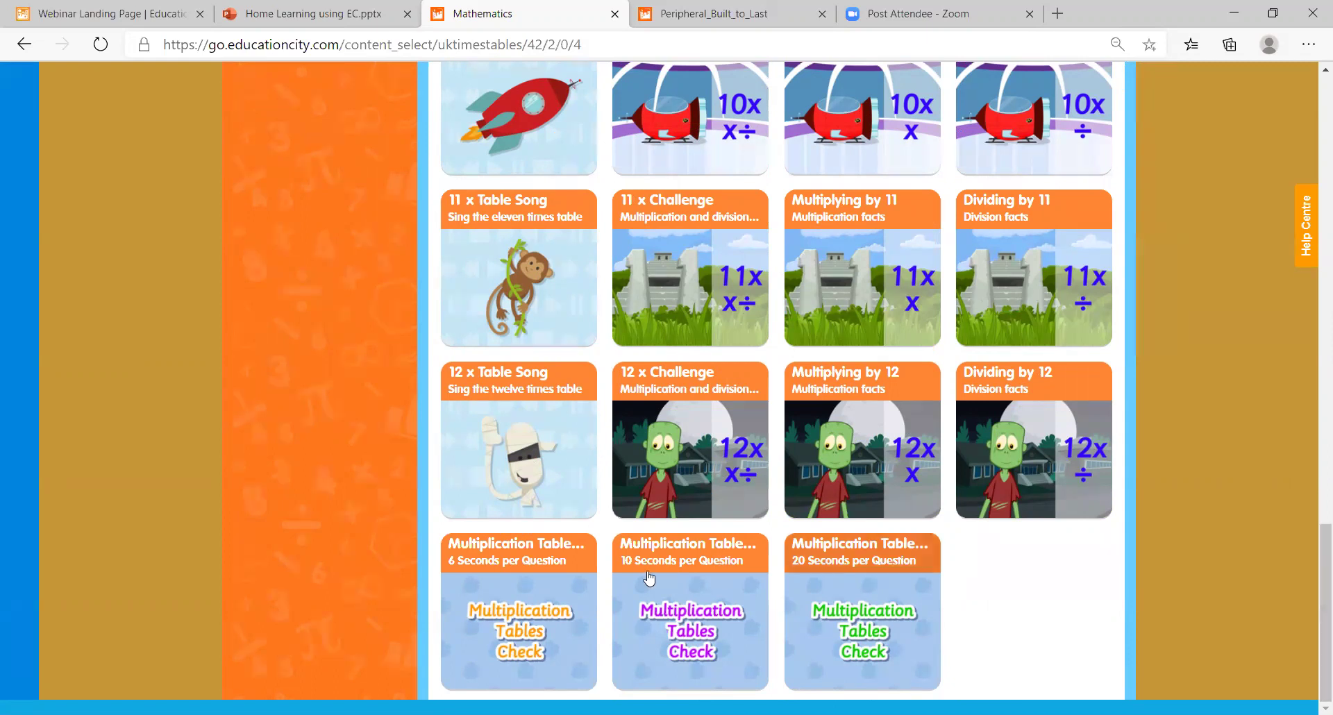
scroll(1313, 177, "up", 1)
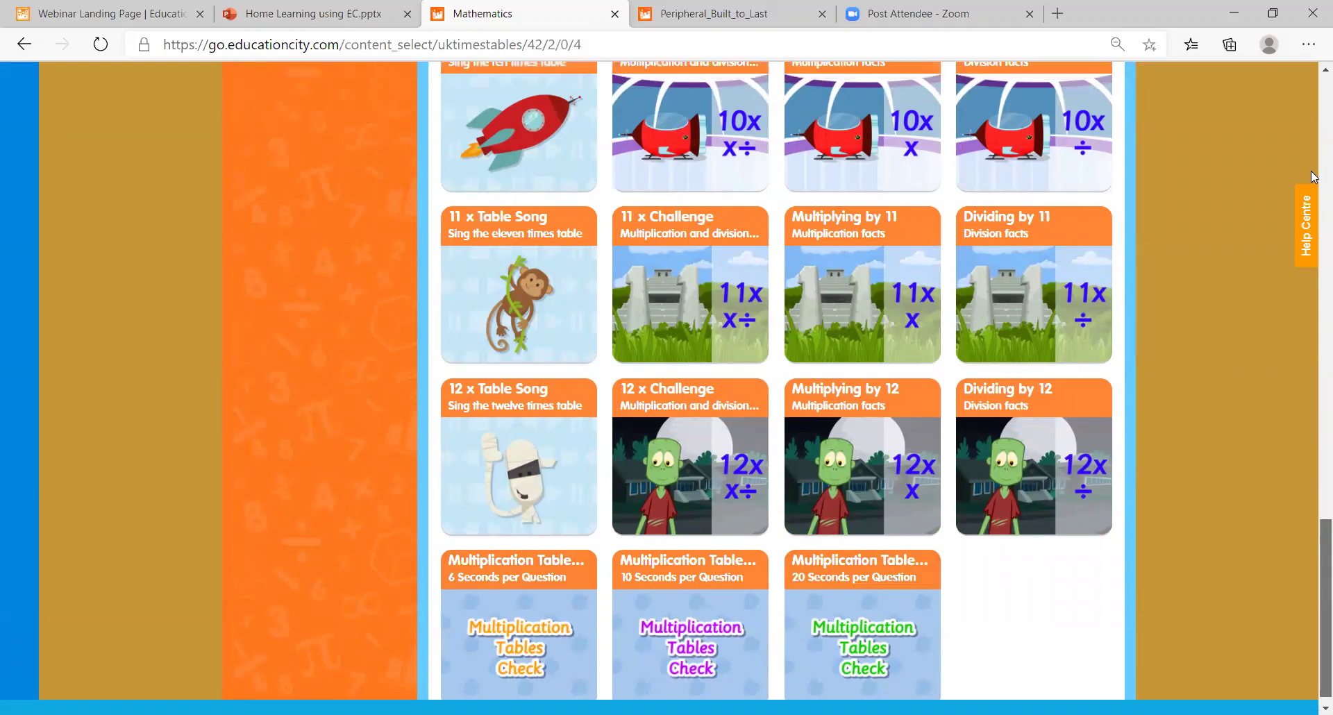
scroll(1313, 176, "up", 20)
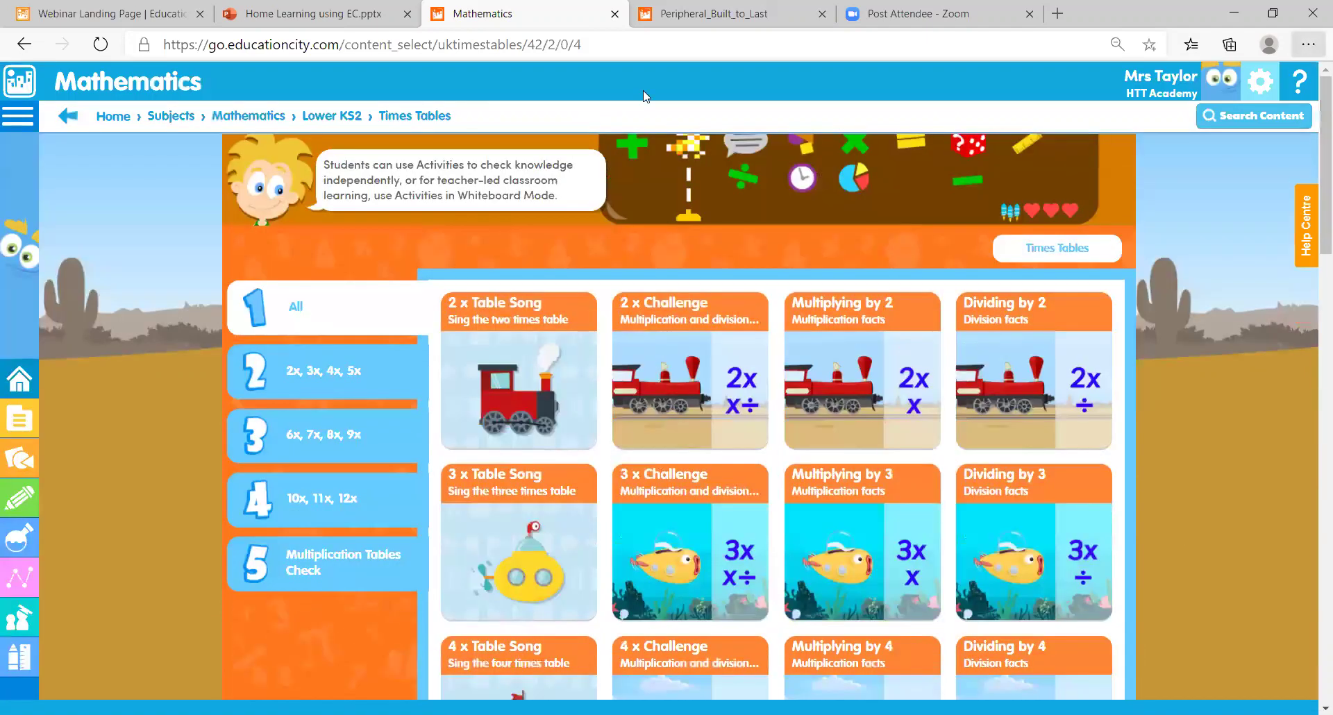
Return to the homepage, open the Mathematics Curriculum Map, and expand Year 2 under KS1
left_click(21, 88)
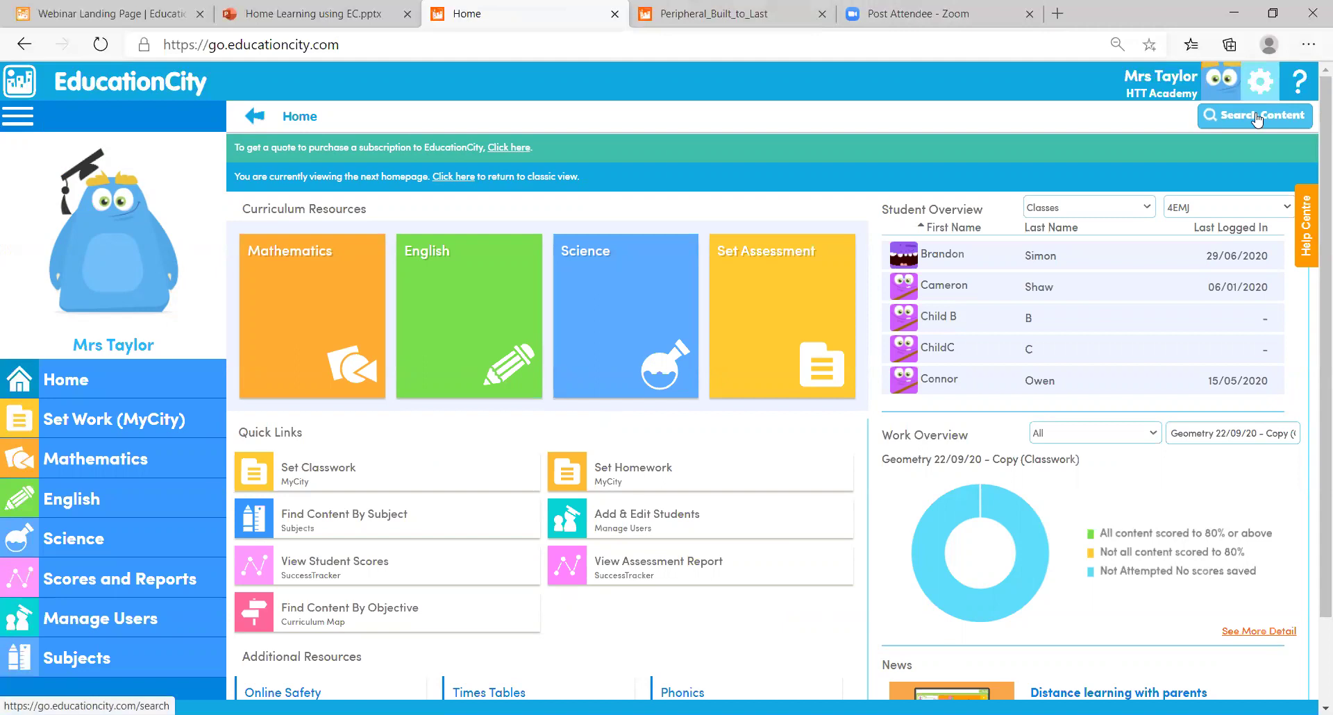
left_click(356, 283)
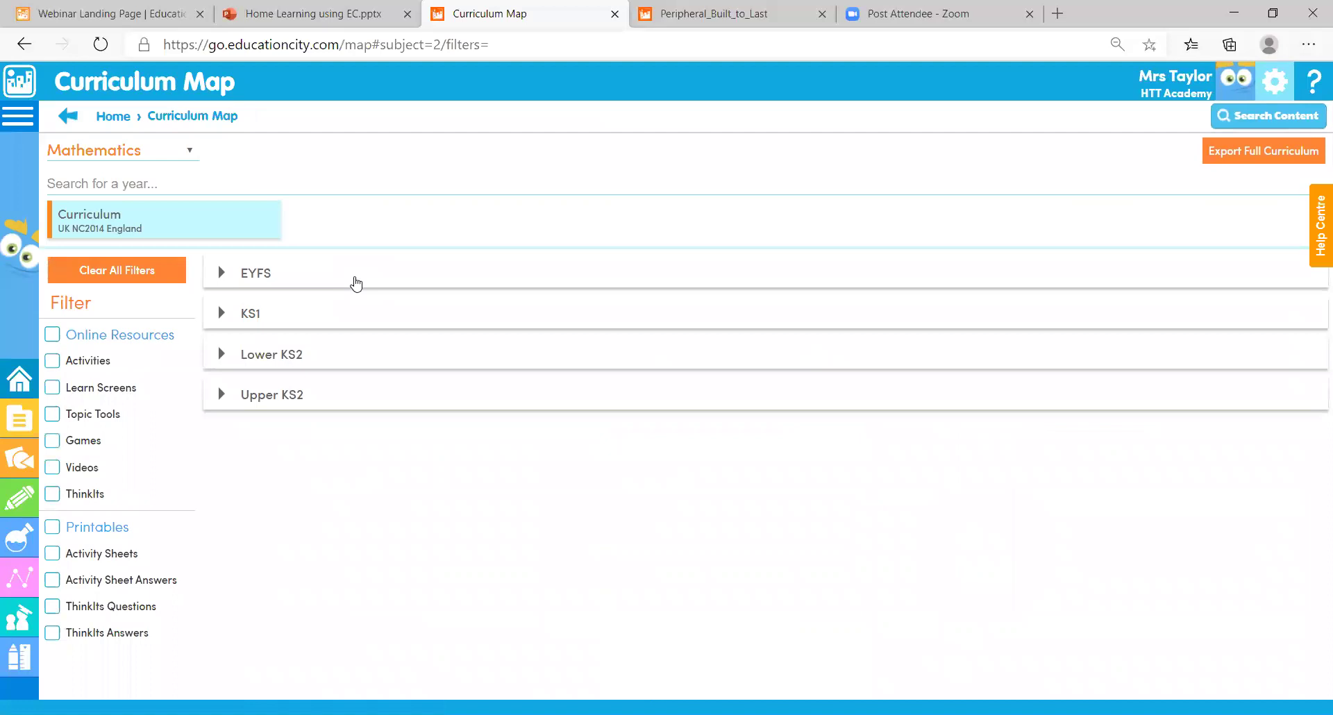
left_click(273, 323)
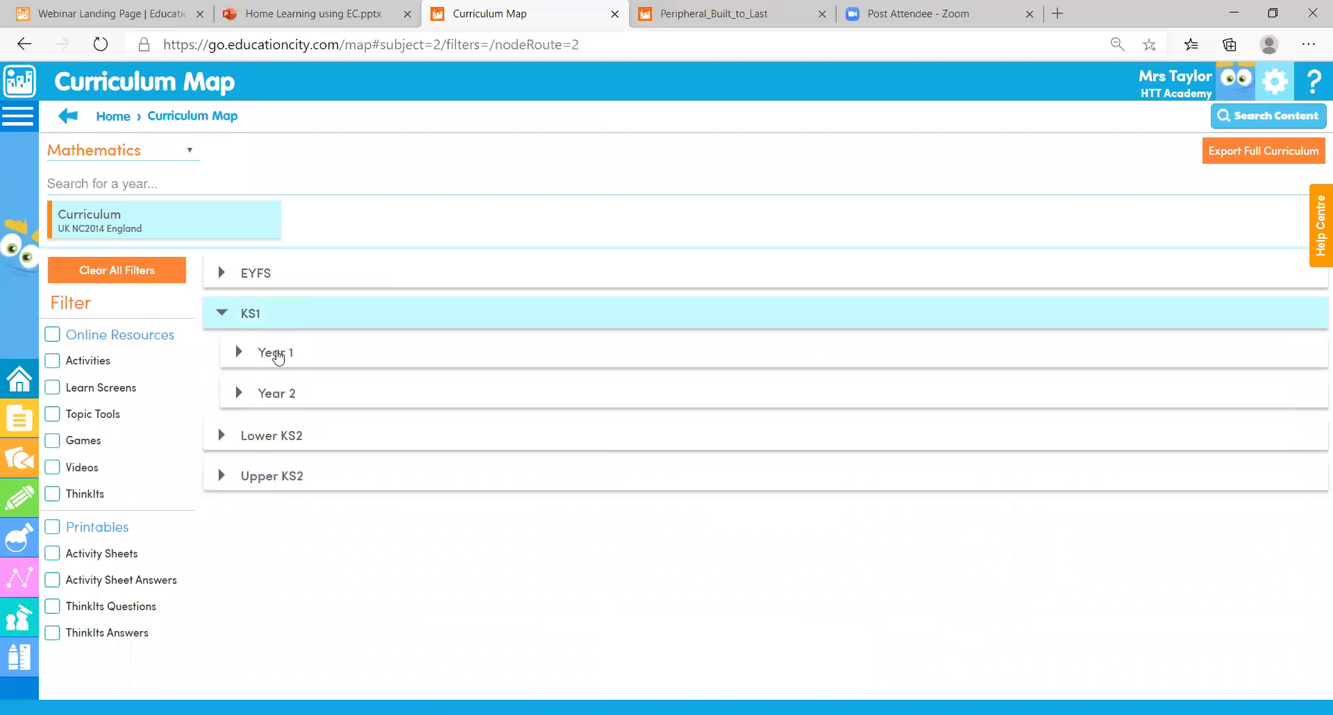
left_click(275, 400)
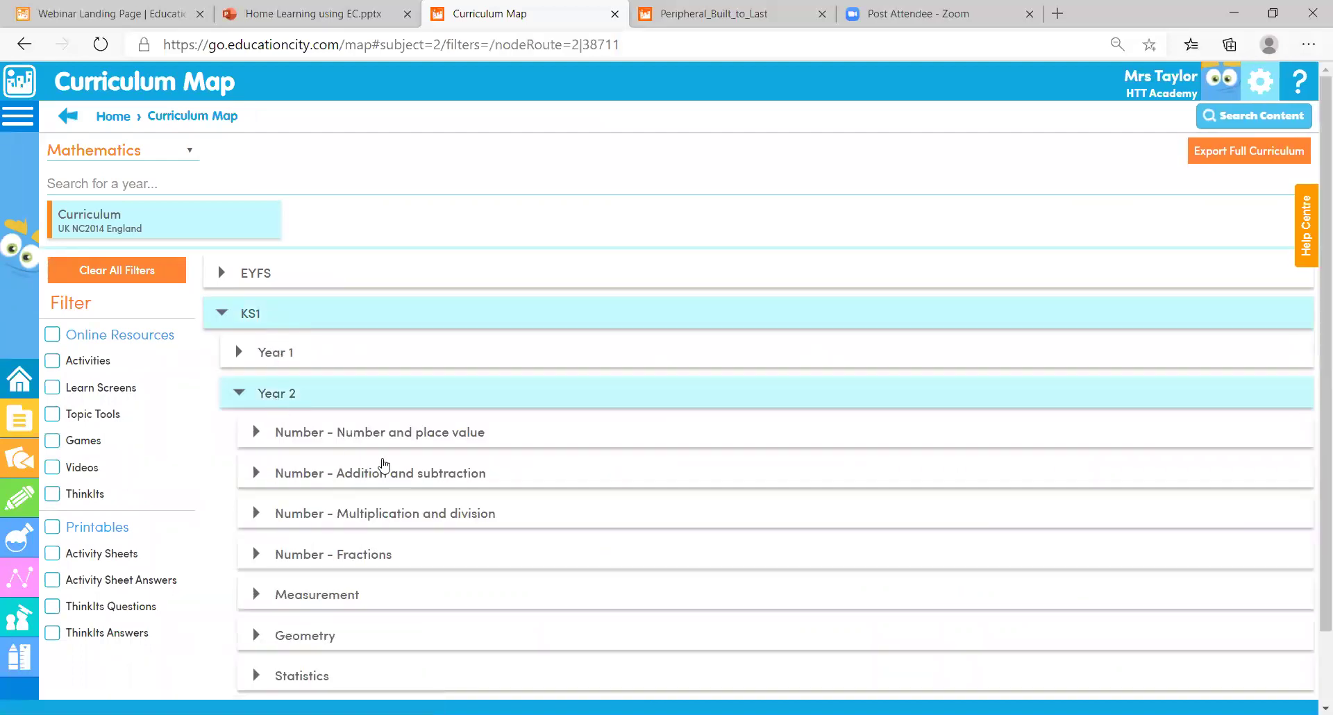
Expand Year 2 Number - Addition and subtraction and examine the resources under the objective on mental and written methods
left_click(432, 478)
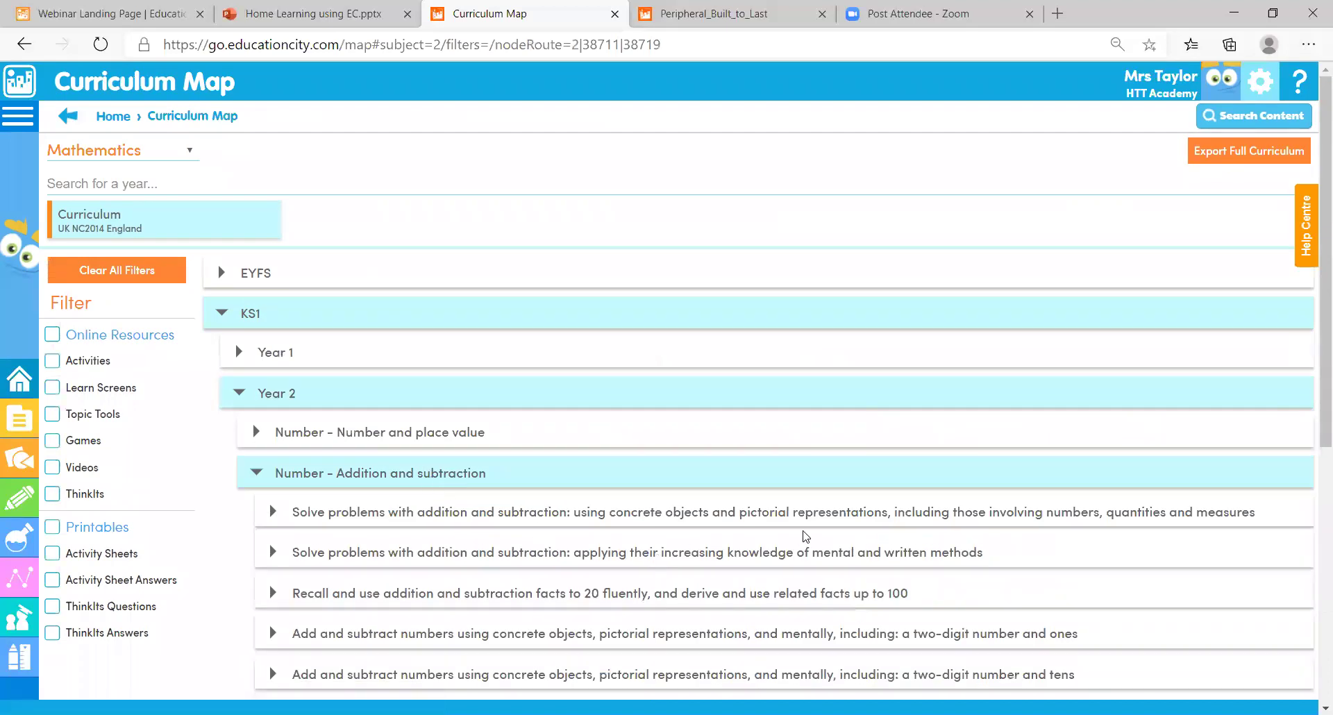
left_click(779, 555)
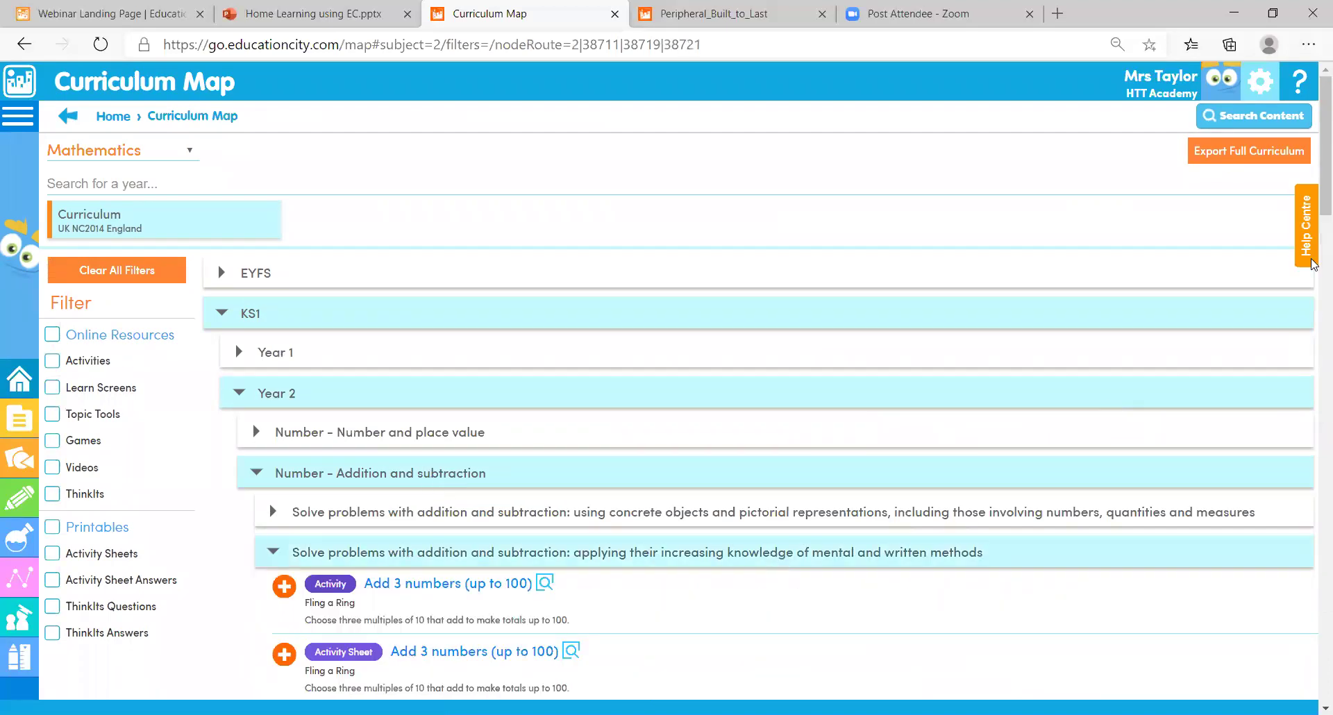
scroll(1314, 278, "down", 7)
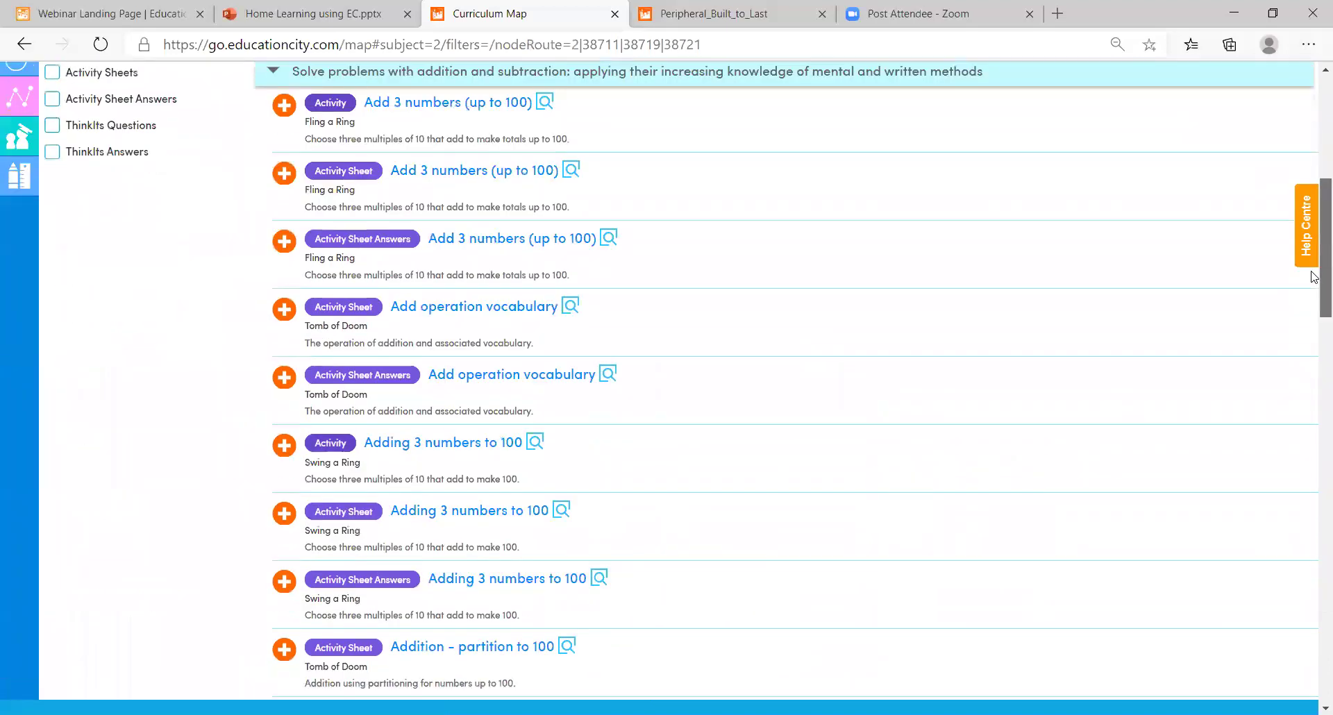
scroll(1314, 289, "down", 12)
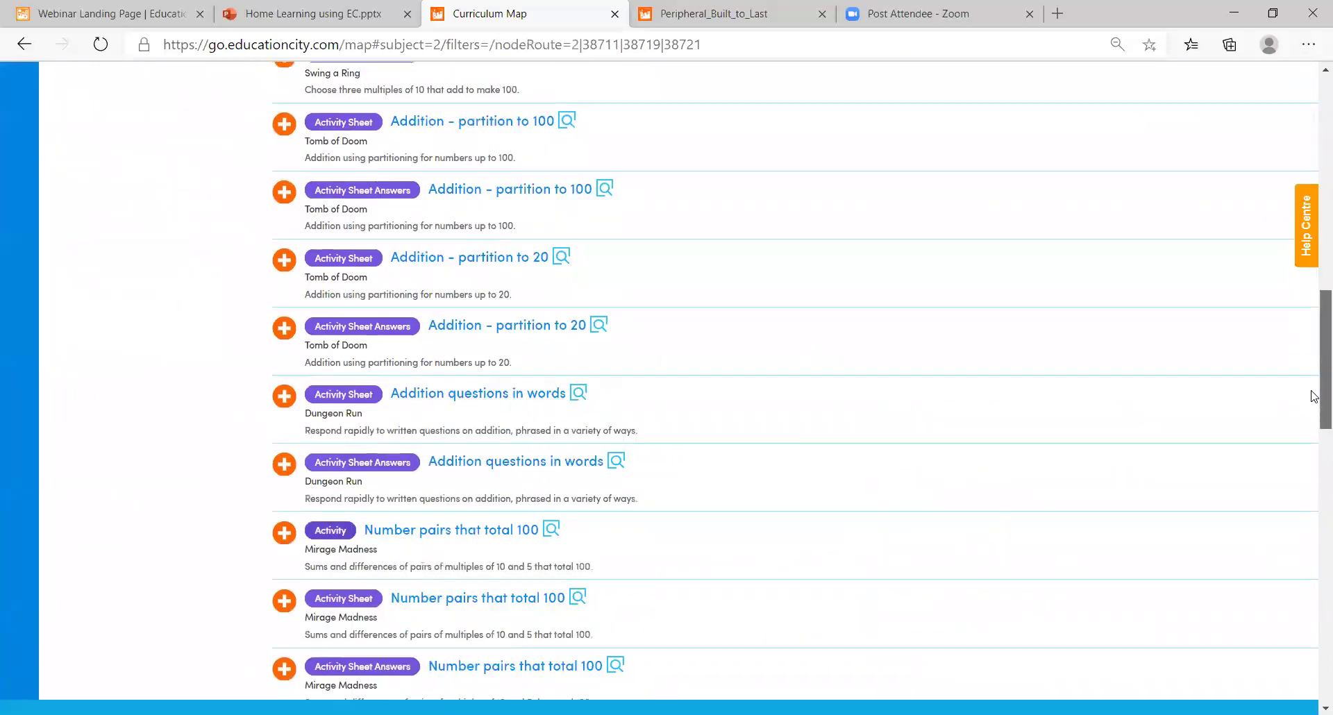
scroll(1314, 457, "down", 4)
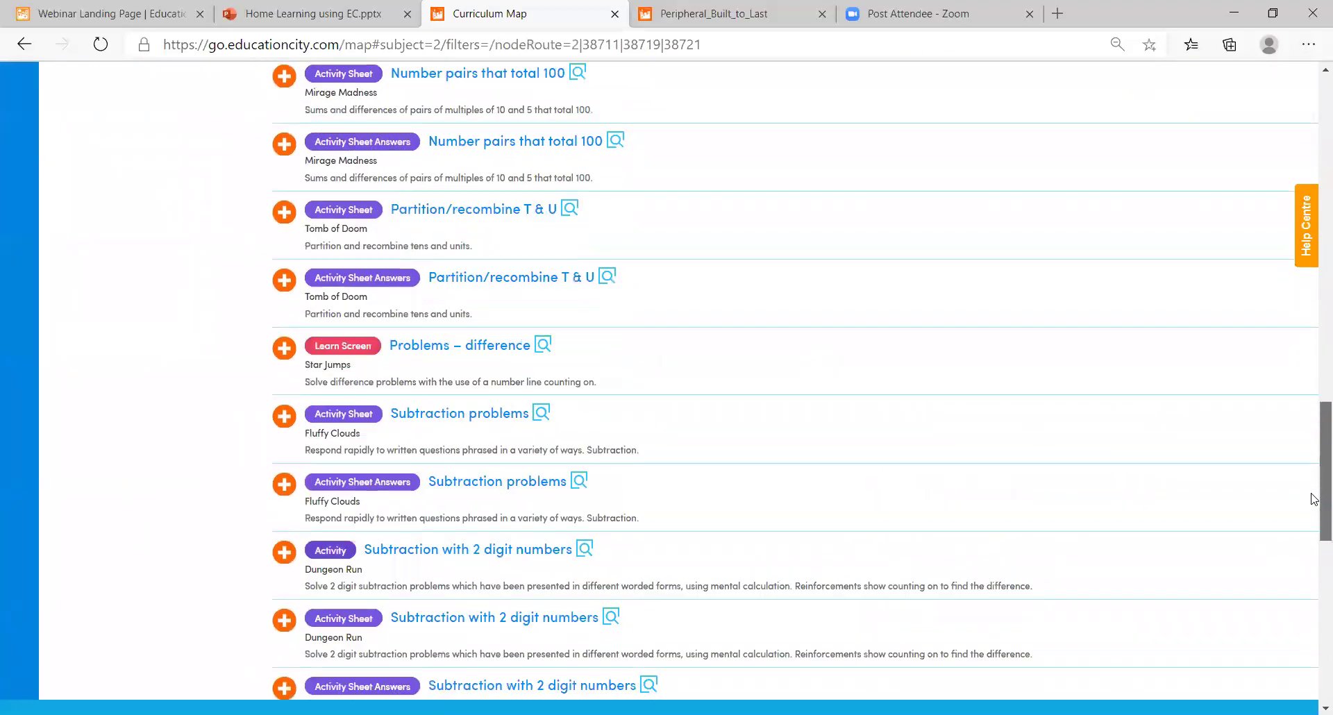
scroll(1314, 486, "down", 3)
scroll(1314, 389, "down", 1)
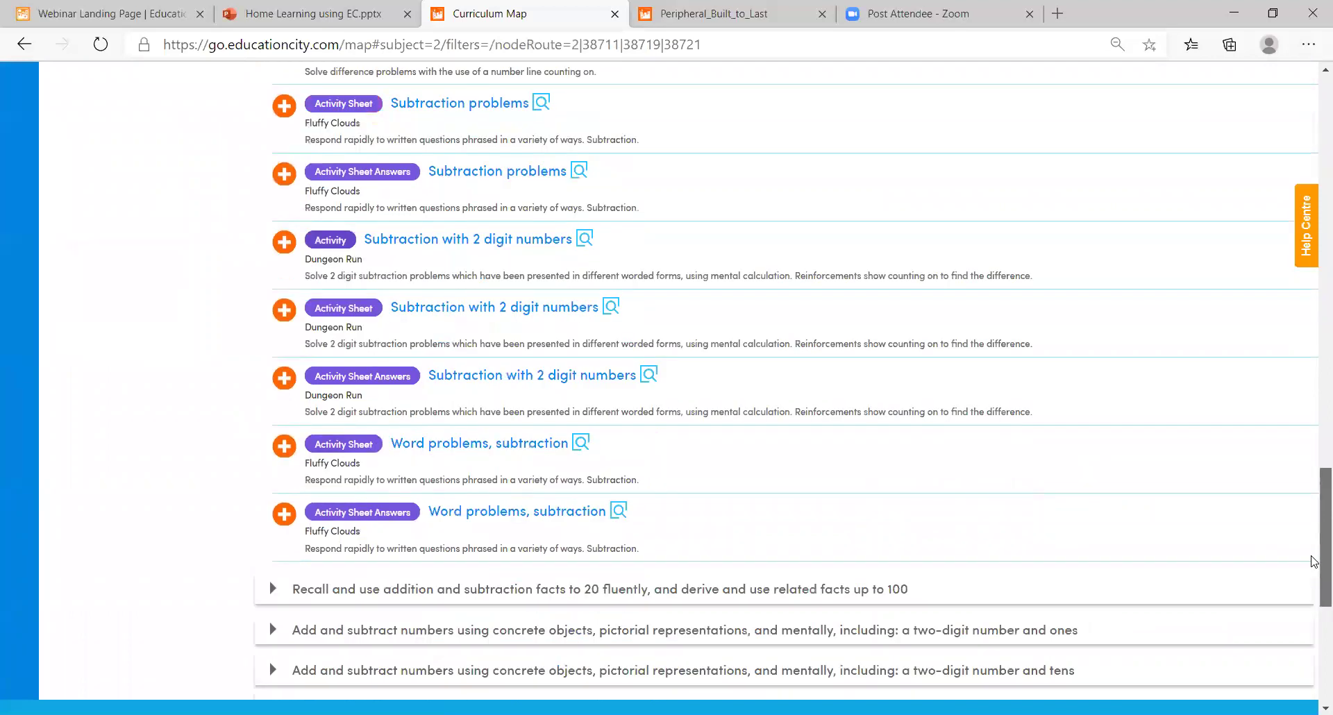
Expand the addition and subtraction objective using concrete objects and pictorial representations, and examine its resources
scroll(1314, 324, "up", 20)
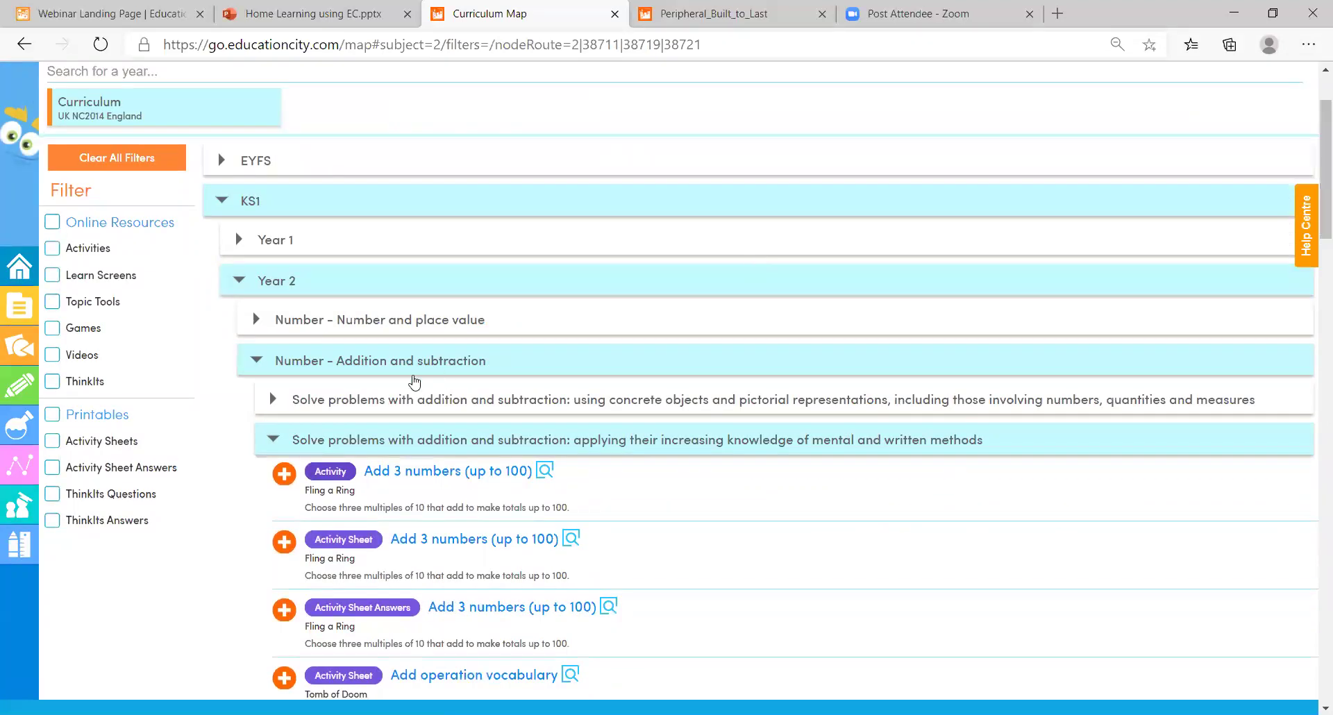
left_click(362, 406)
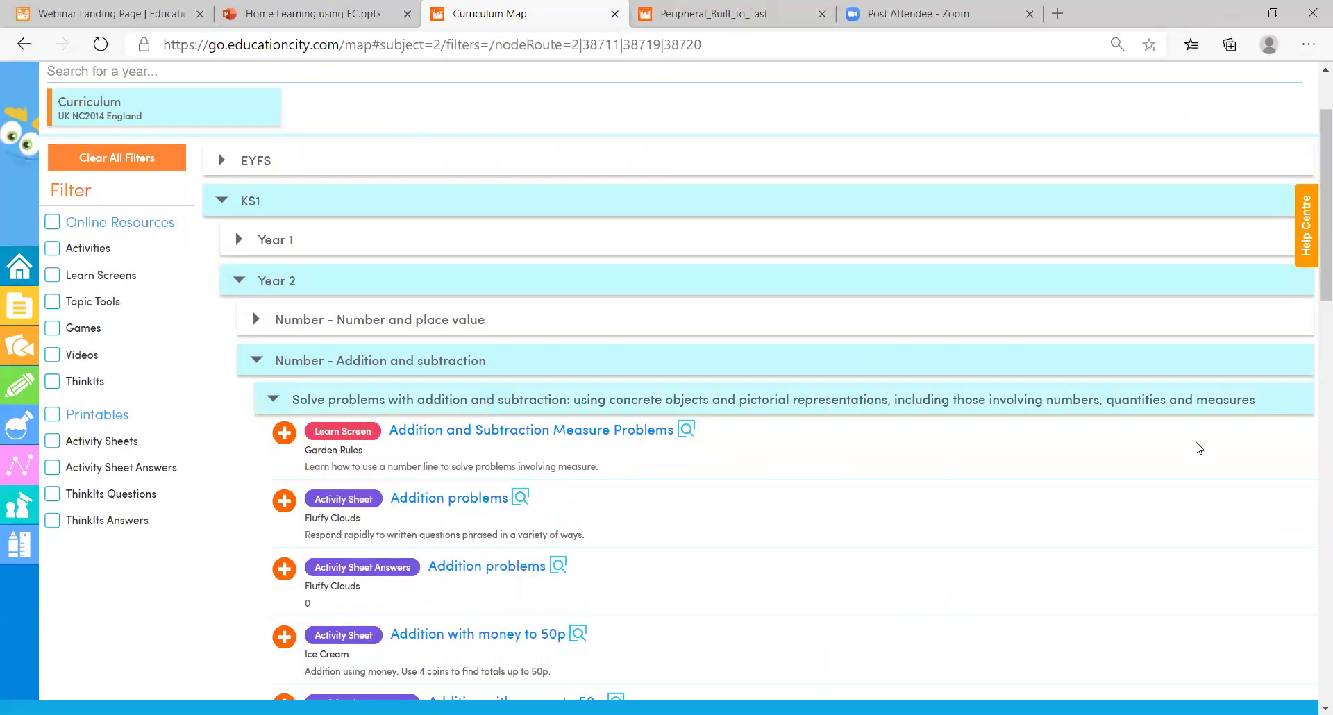
scroll(1312, 244, "down", 13)
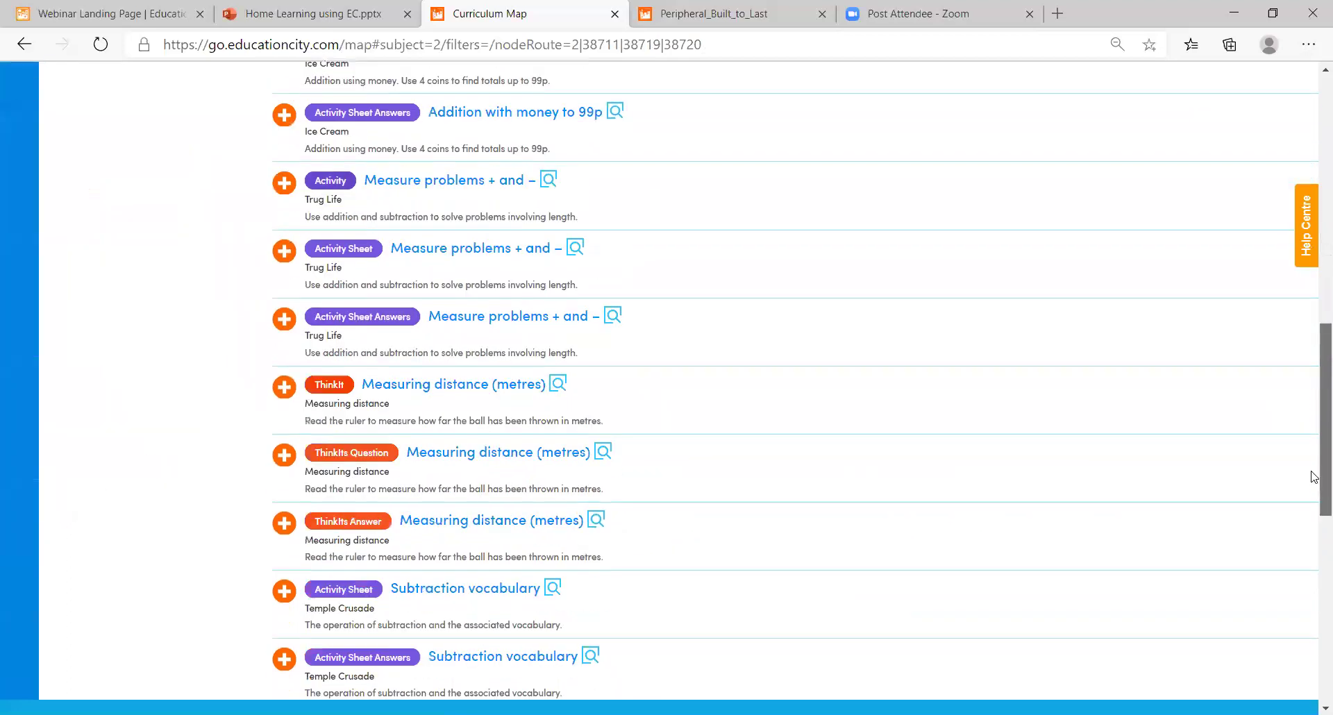
scroll(1314, 548, "down", 4)
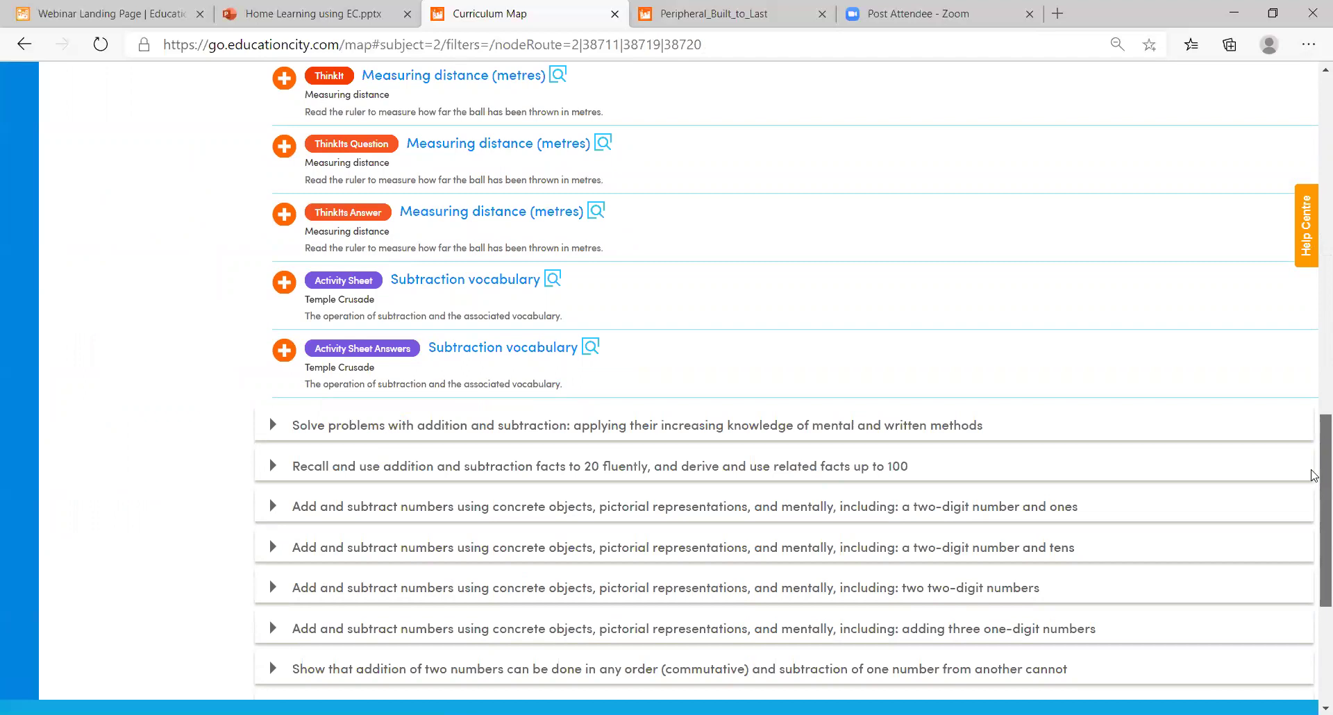
scroll(1314, 486, "up", 17)
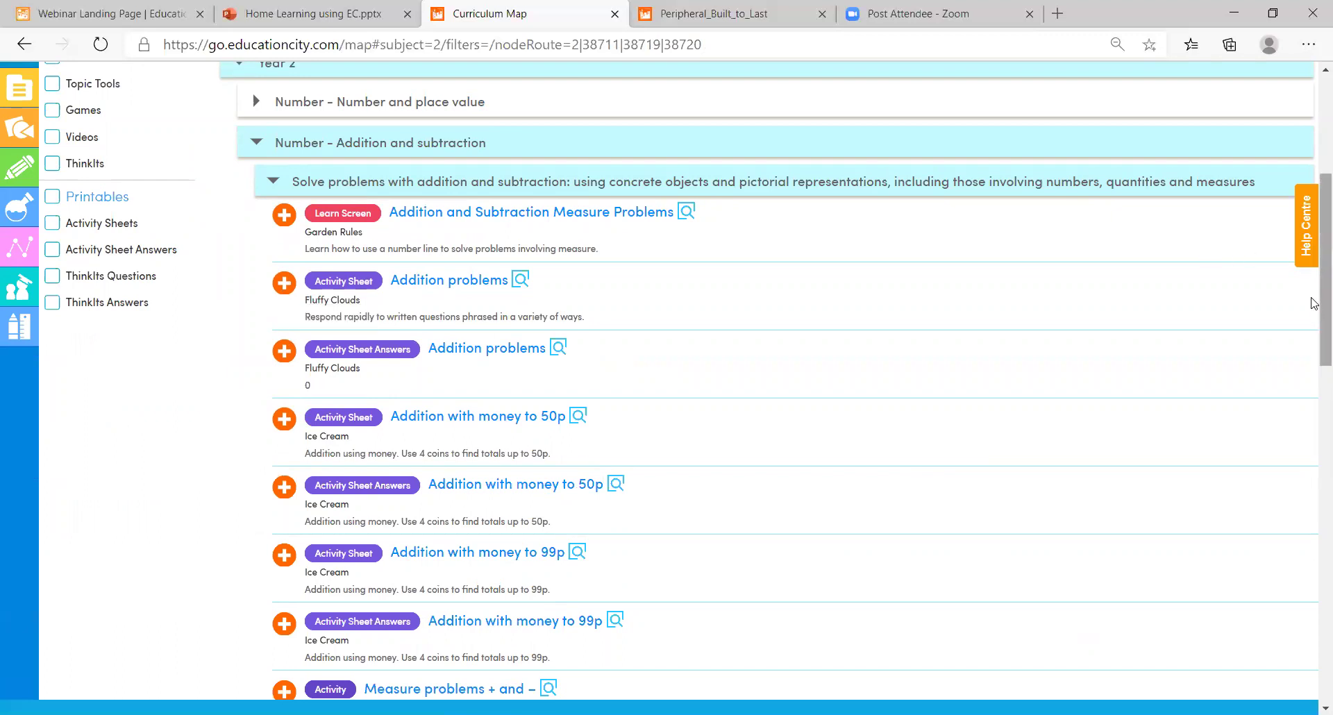
left_click_drag(1314, 310, 1314, 272)
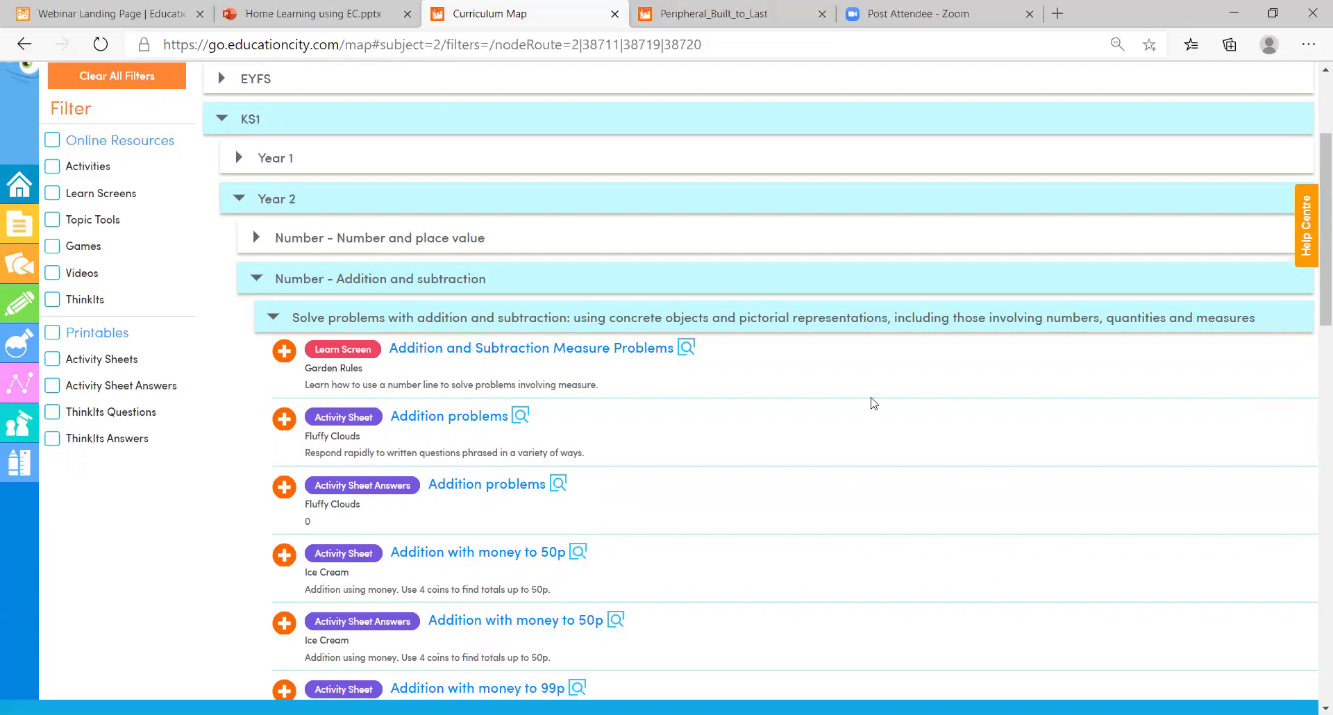
Filter the curriculum map to all Printables and look through the remaining resources of the expanded objective
left_click(116, 339)
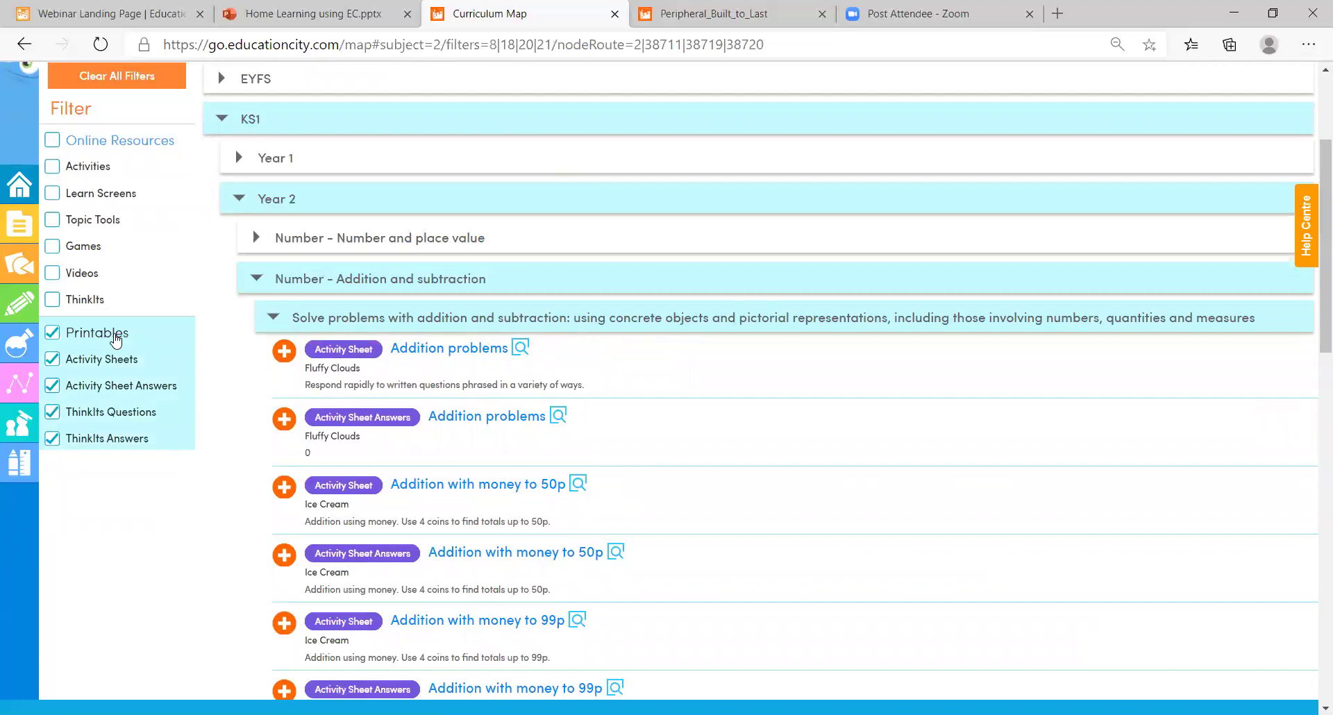
scroll(1314, 156, "down", 6)
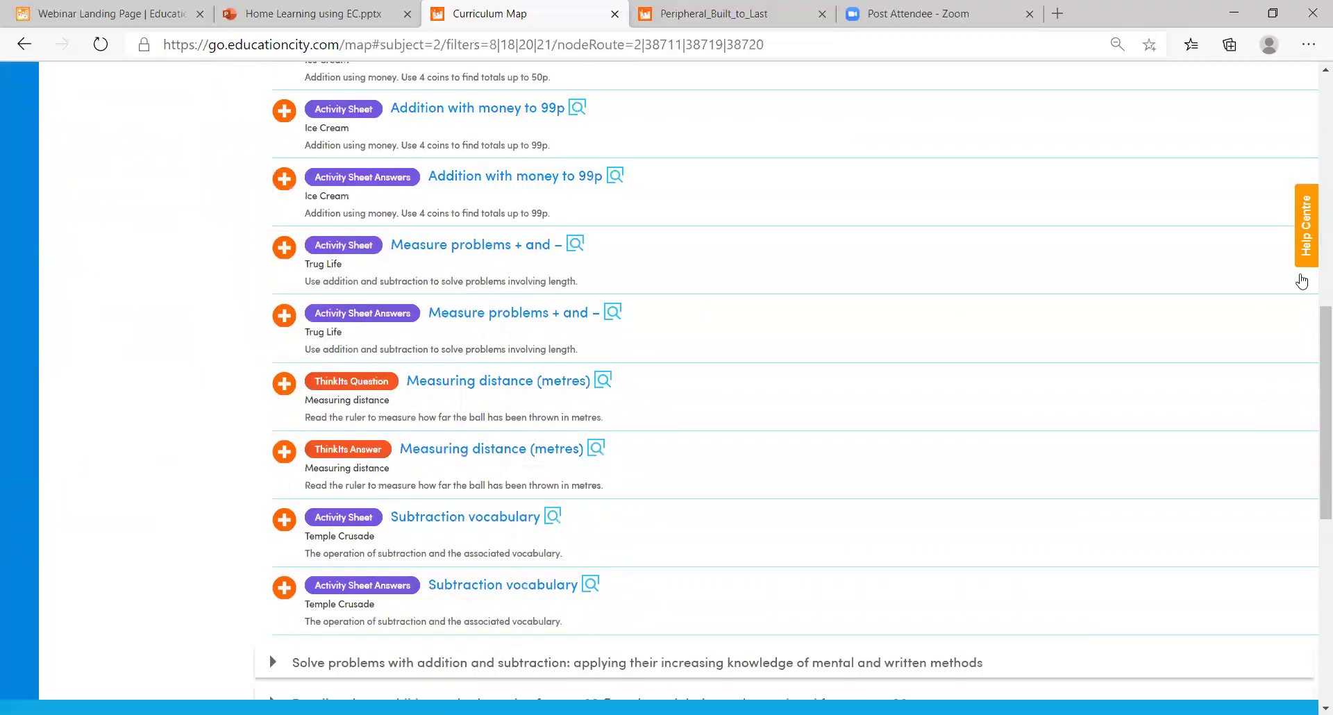
left_click_drag(1313, 390, 1315, 50)
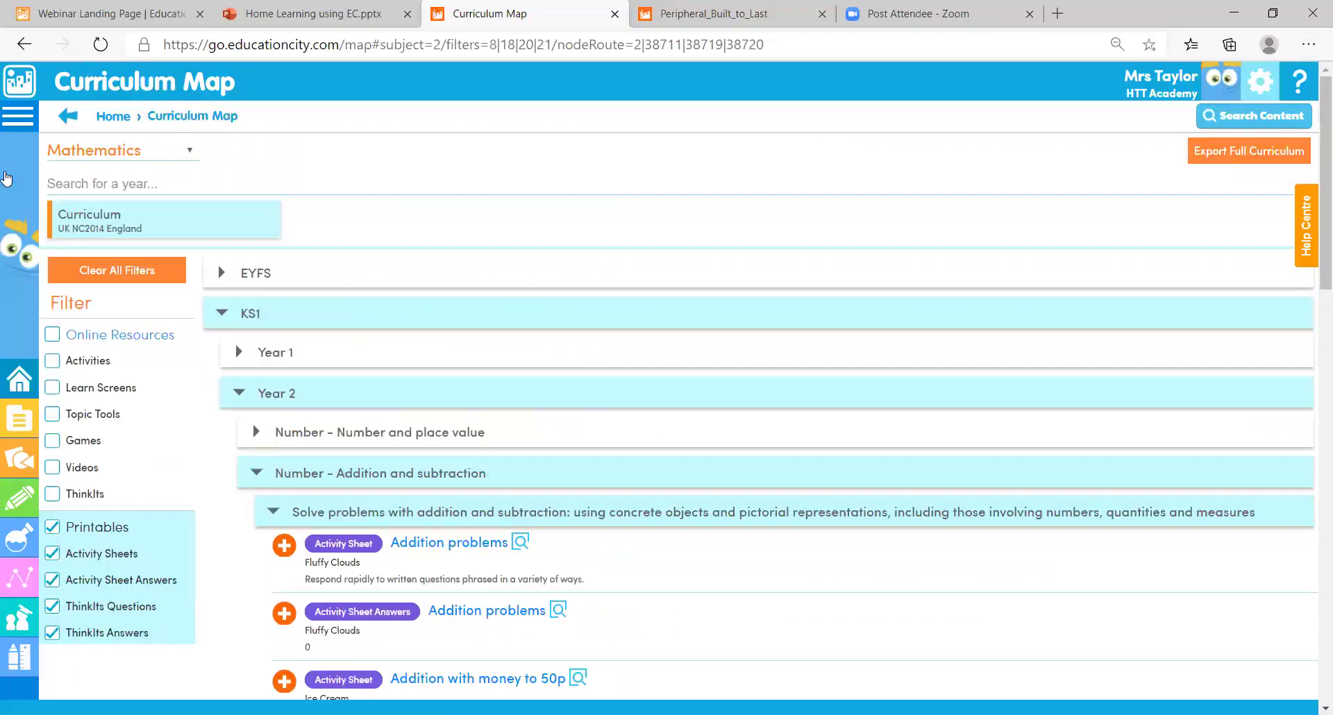
Return to the EducationCity homepage, view the Contact Us details in Help and Support, and close them
left_click(23, 87)
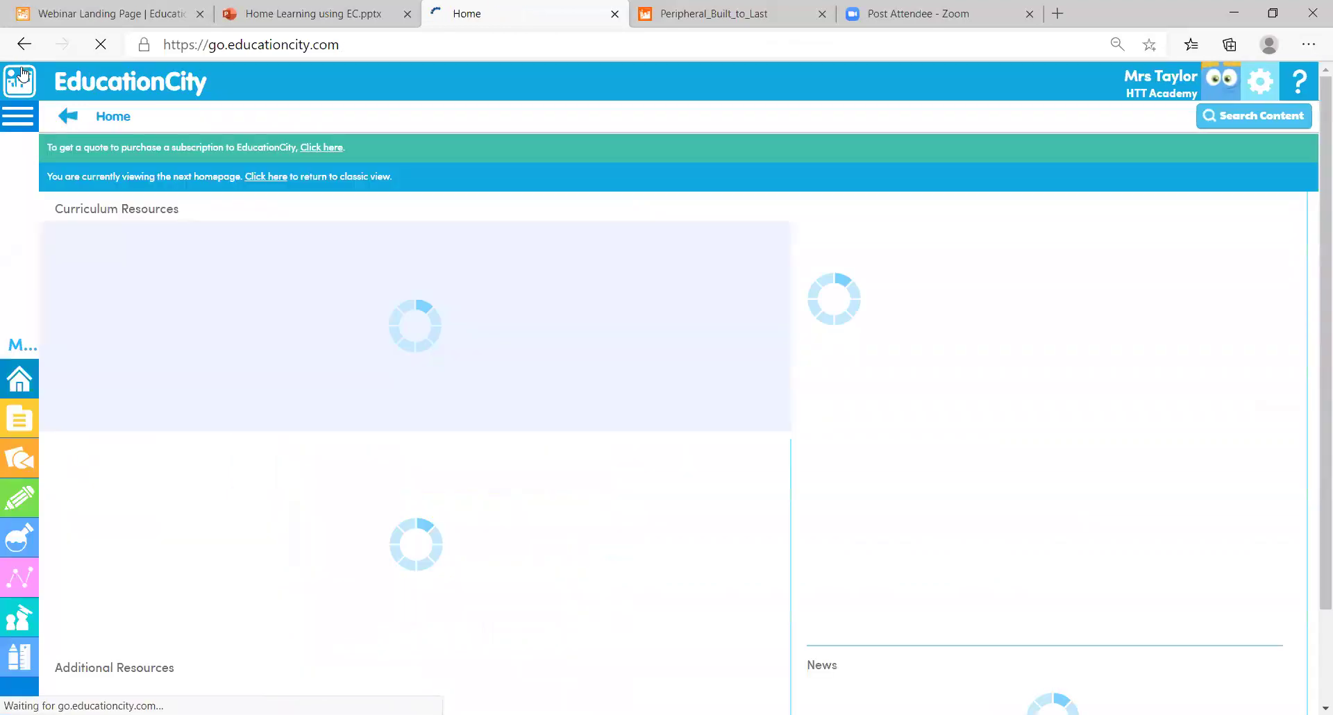
scroll(402, 687, "down", 2)
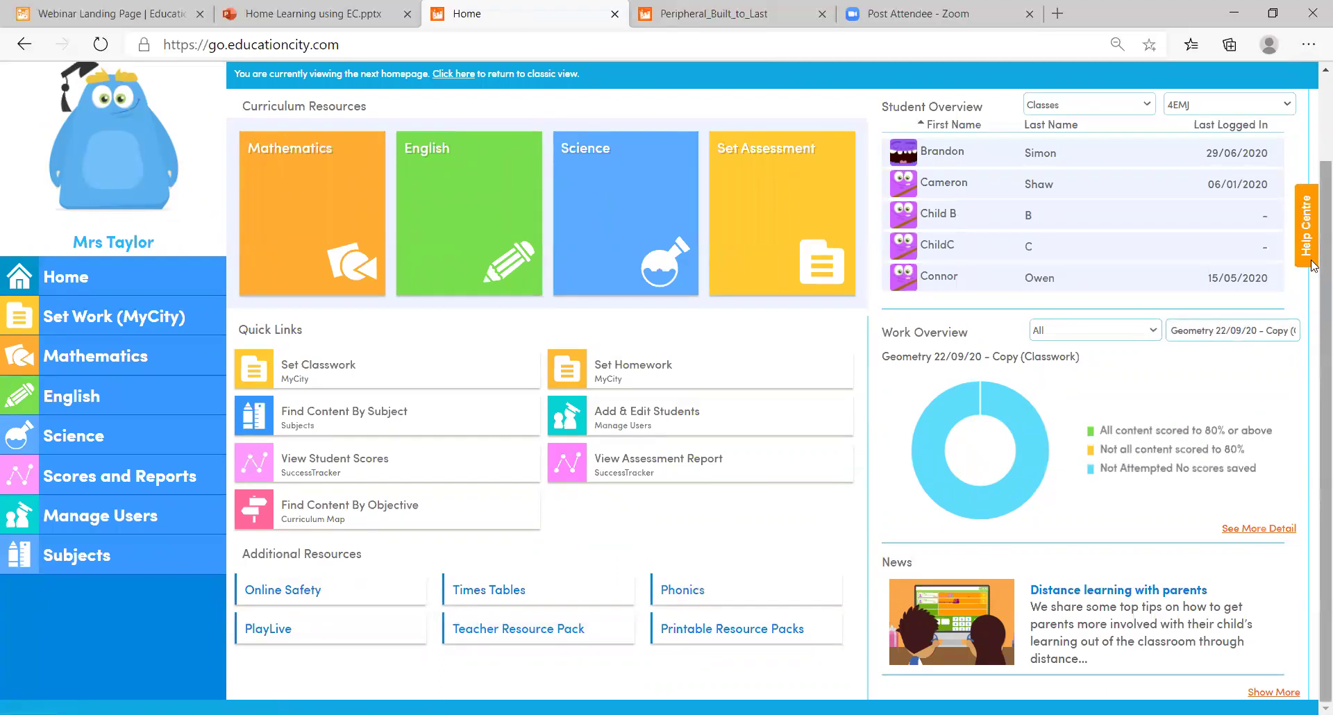
scroll(1314, 266, "up", 2)
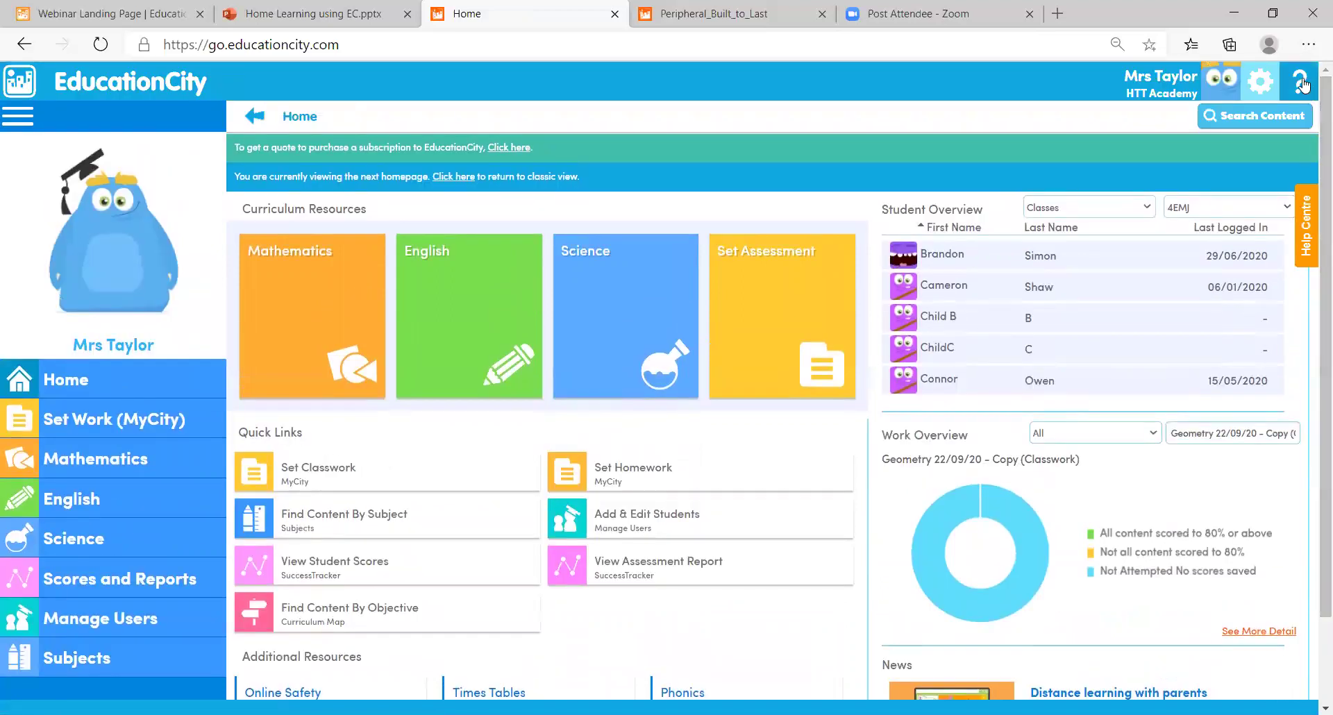
left_click(1301, 84)
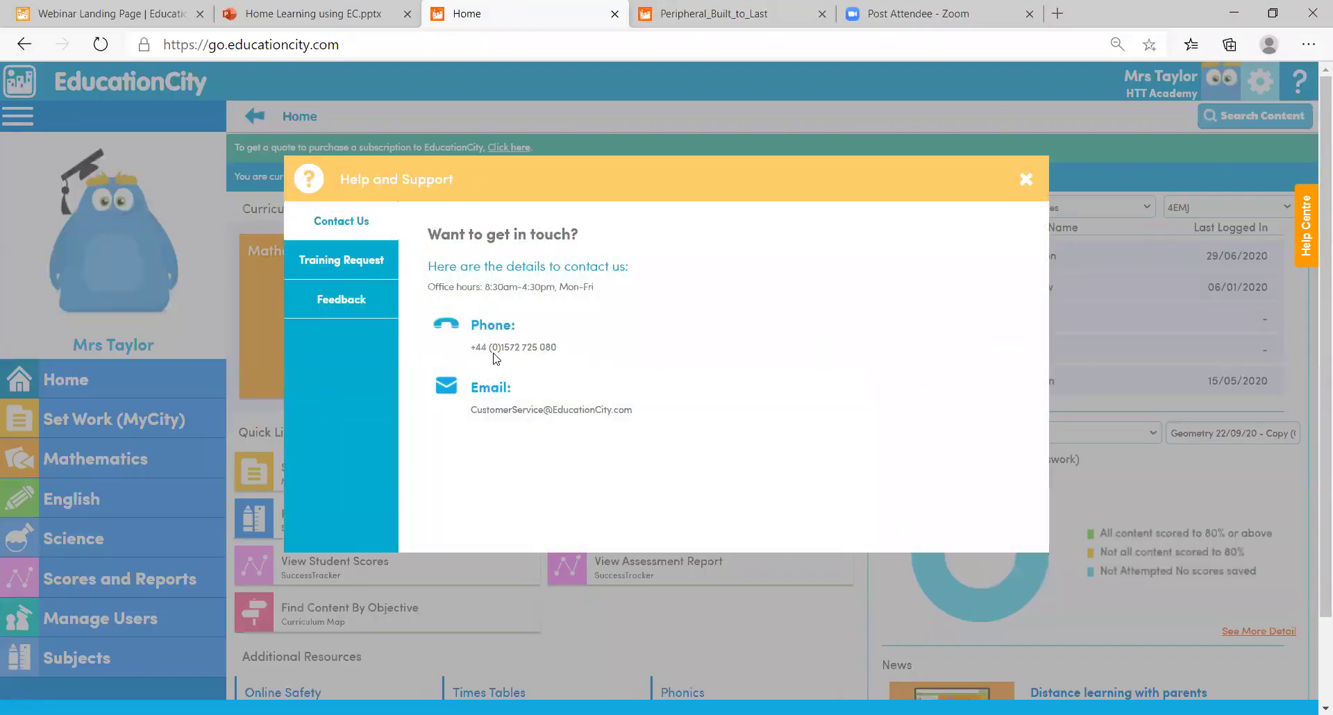
left_click(1026, 179)
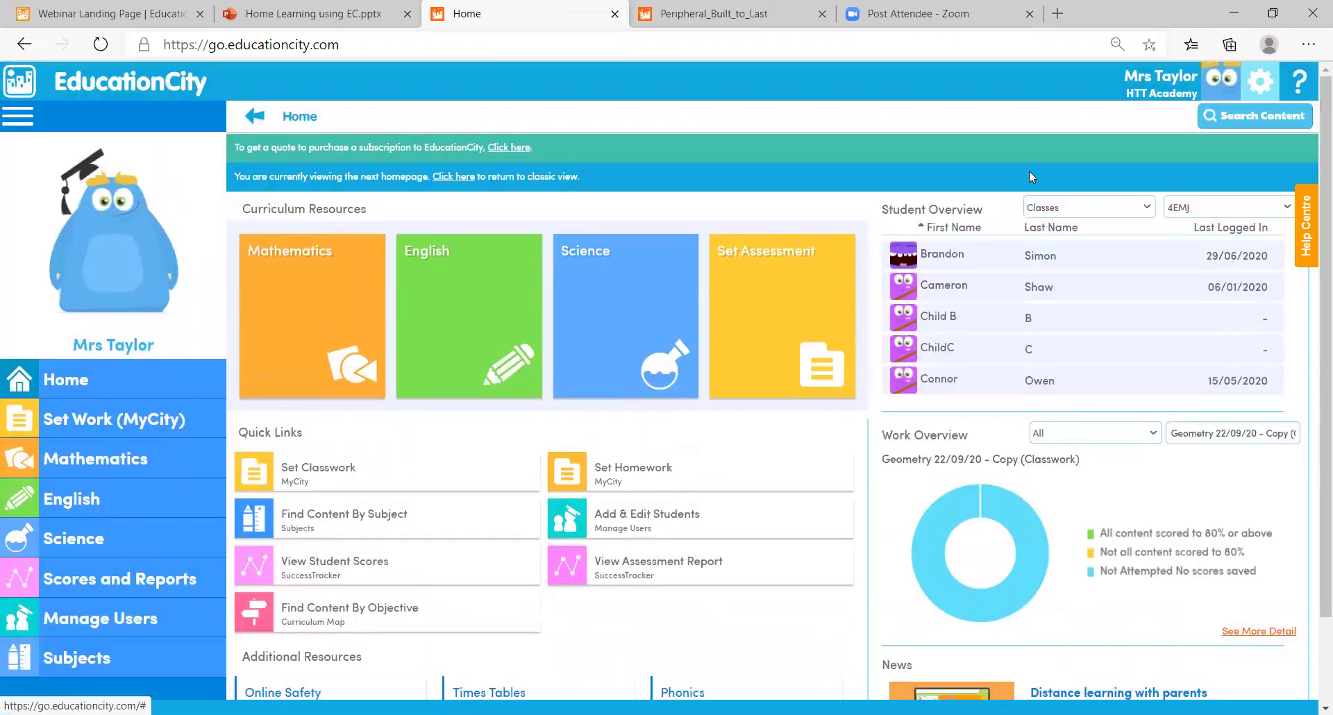
Switch to the Home Learning using EC presentation to show its "Thank you for listening" slide, and view the EducationCity webinars page
left_click(262, 11)
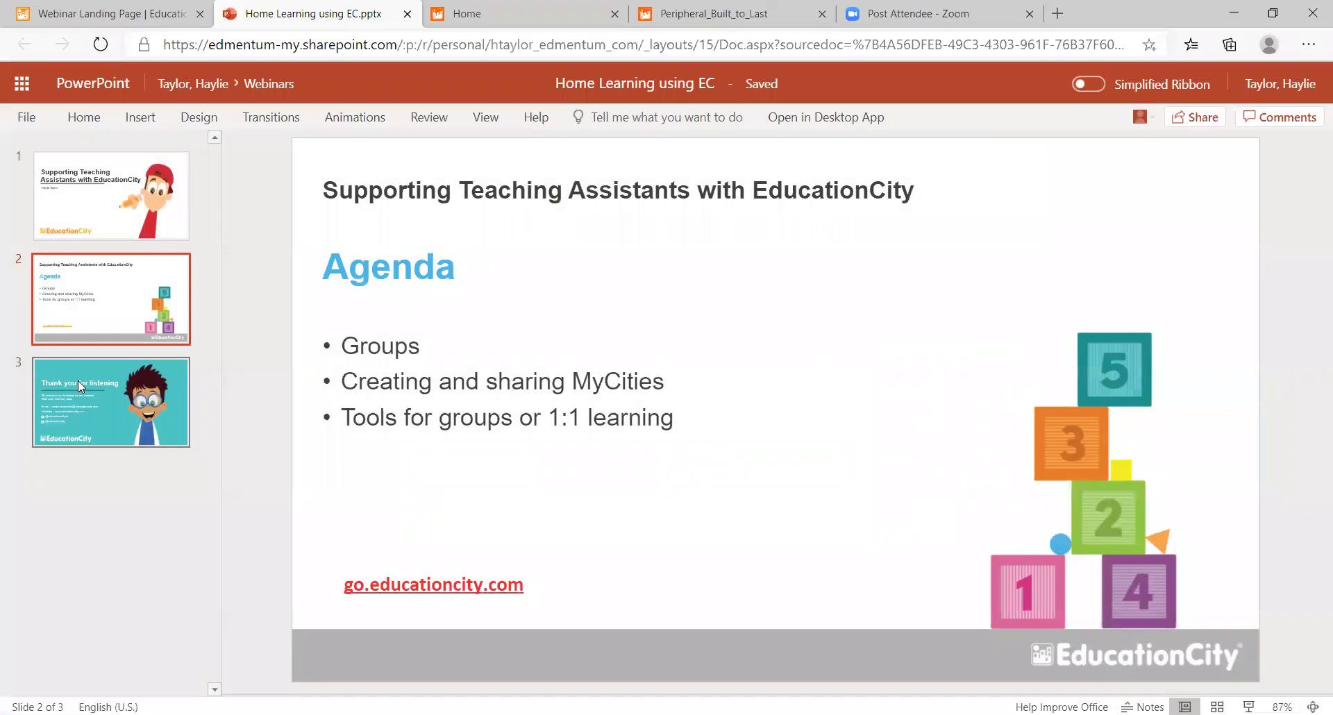
left_click(90, 397)
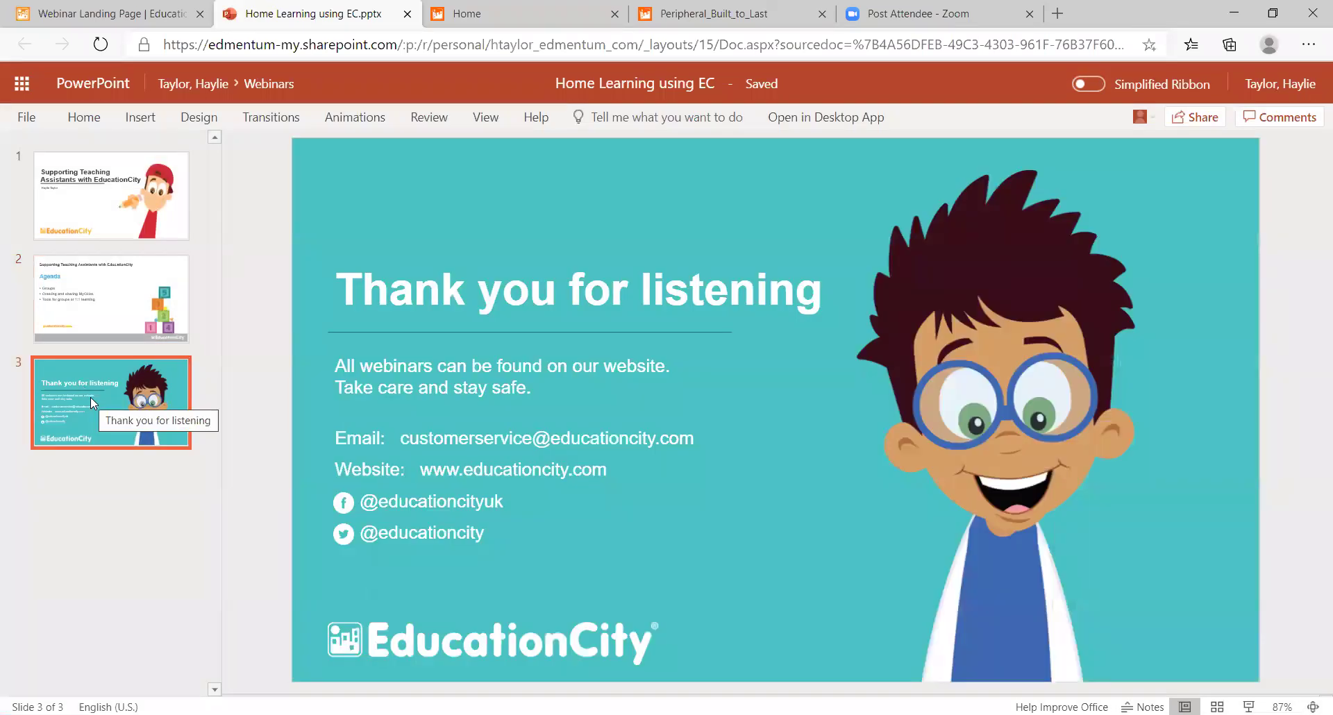
left_click(78, 14)
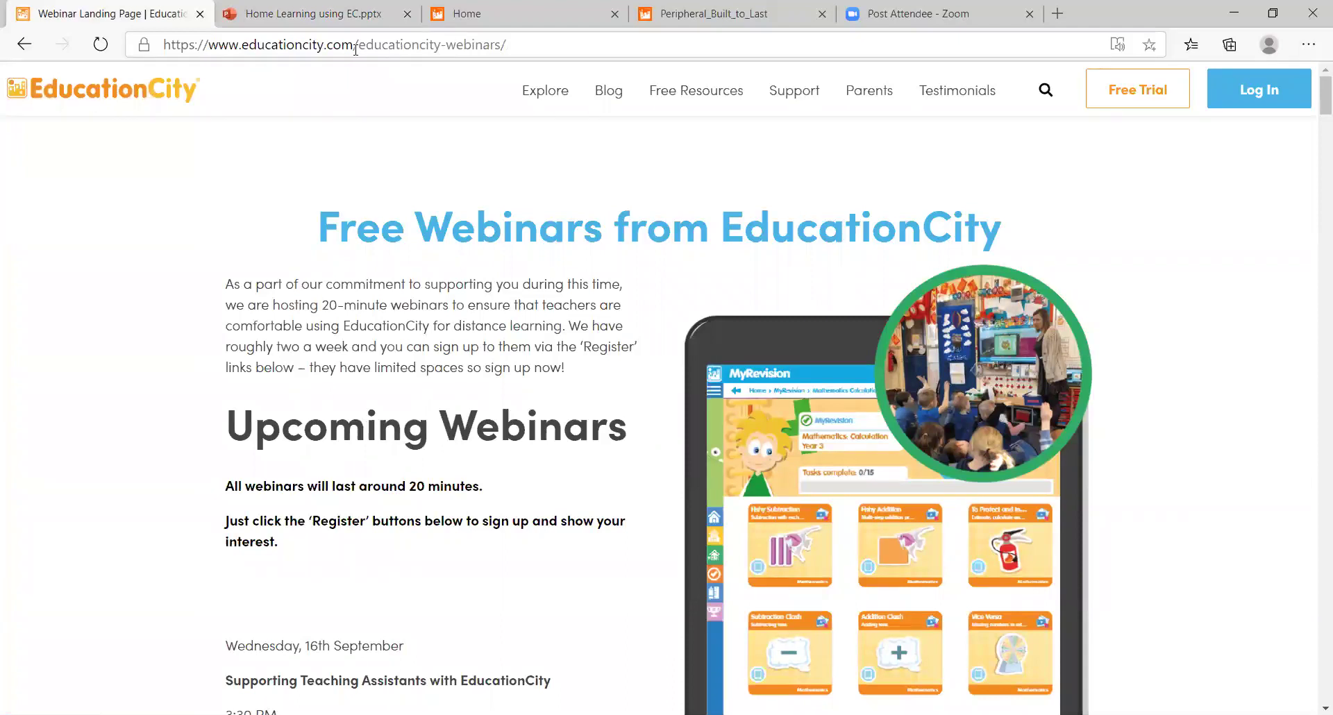
scroll(1312, 112, "down", 2)
left_click_drag(1312, 117, 1313, 87)
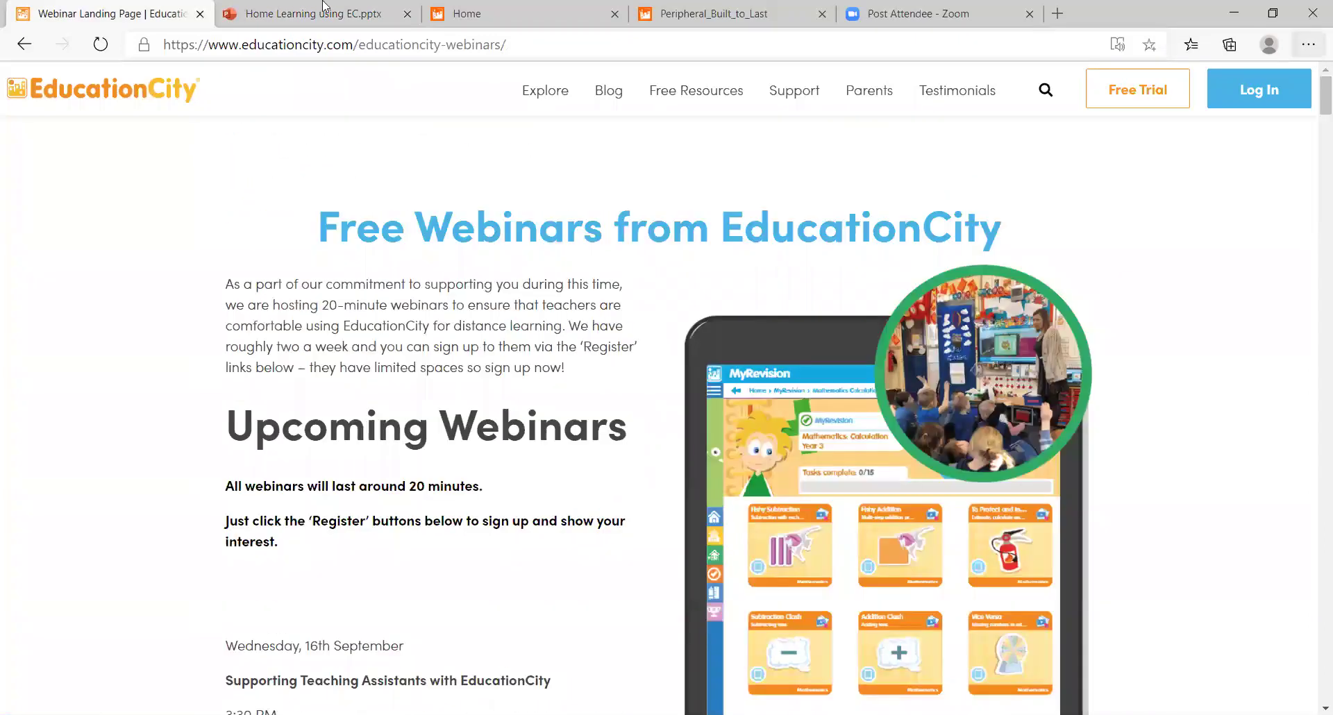
Return to the presentation's closing slide and point out the contact email line, leaving nothing selected
left_click(323, 8)
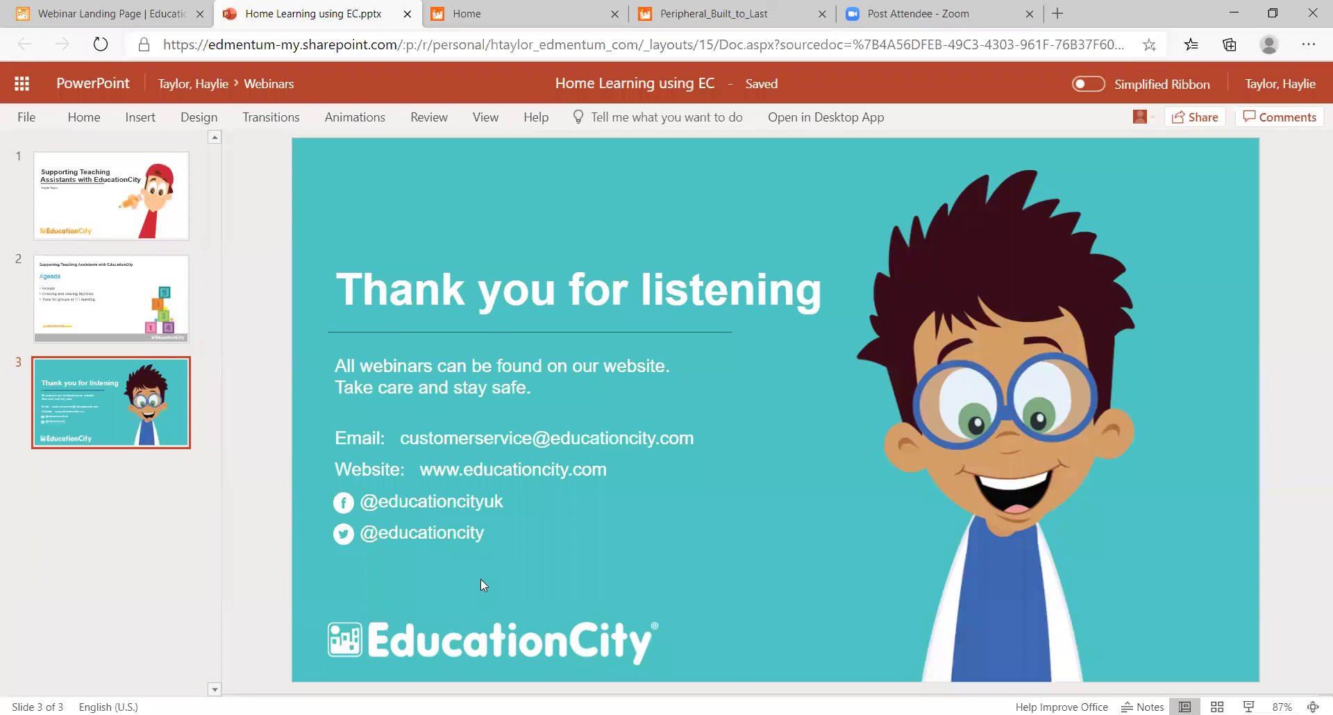
left_click(394, 436)
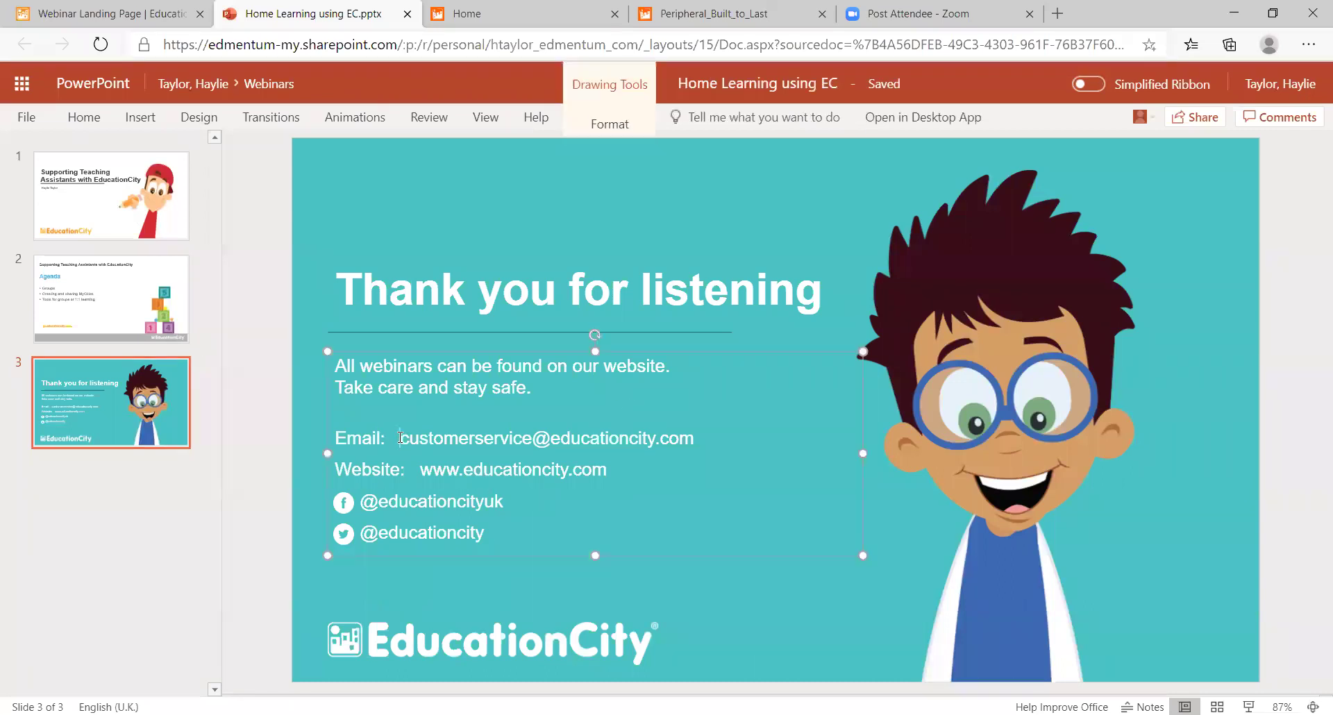
left_click(771, 592)
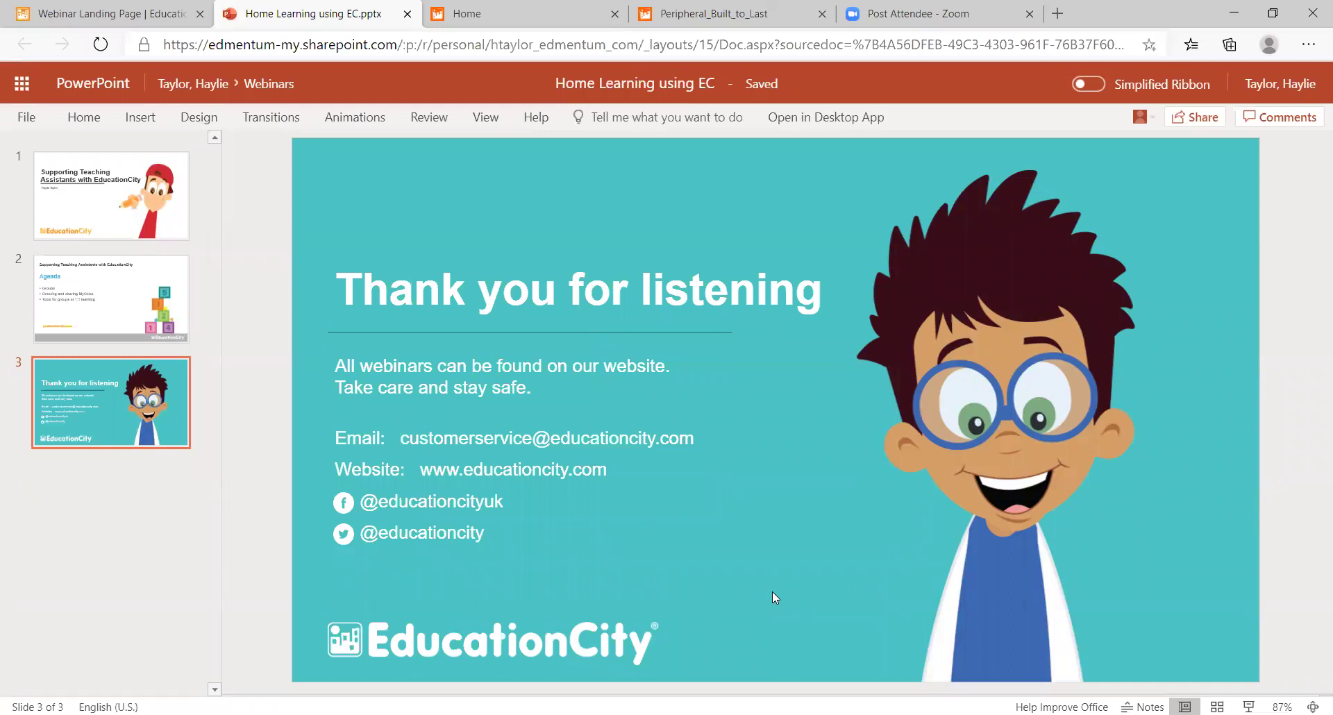